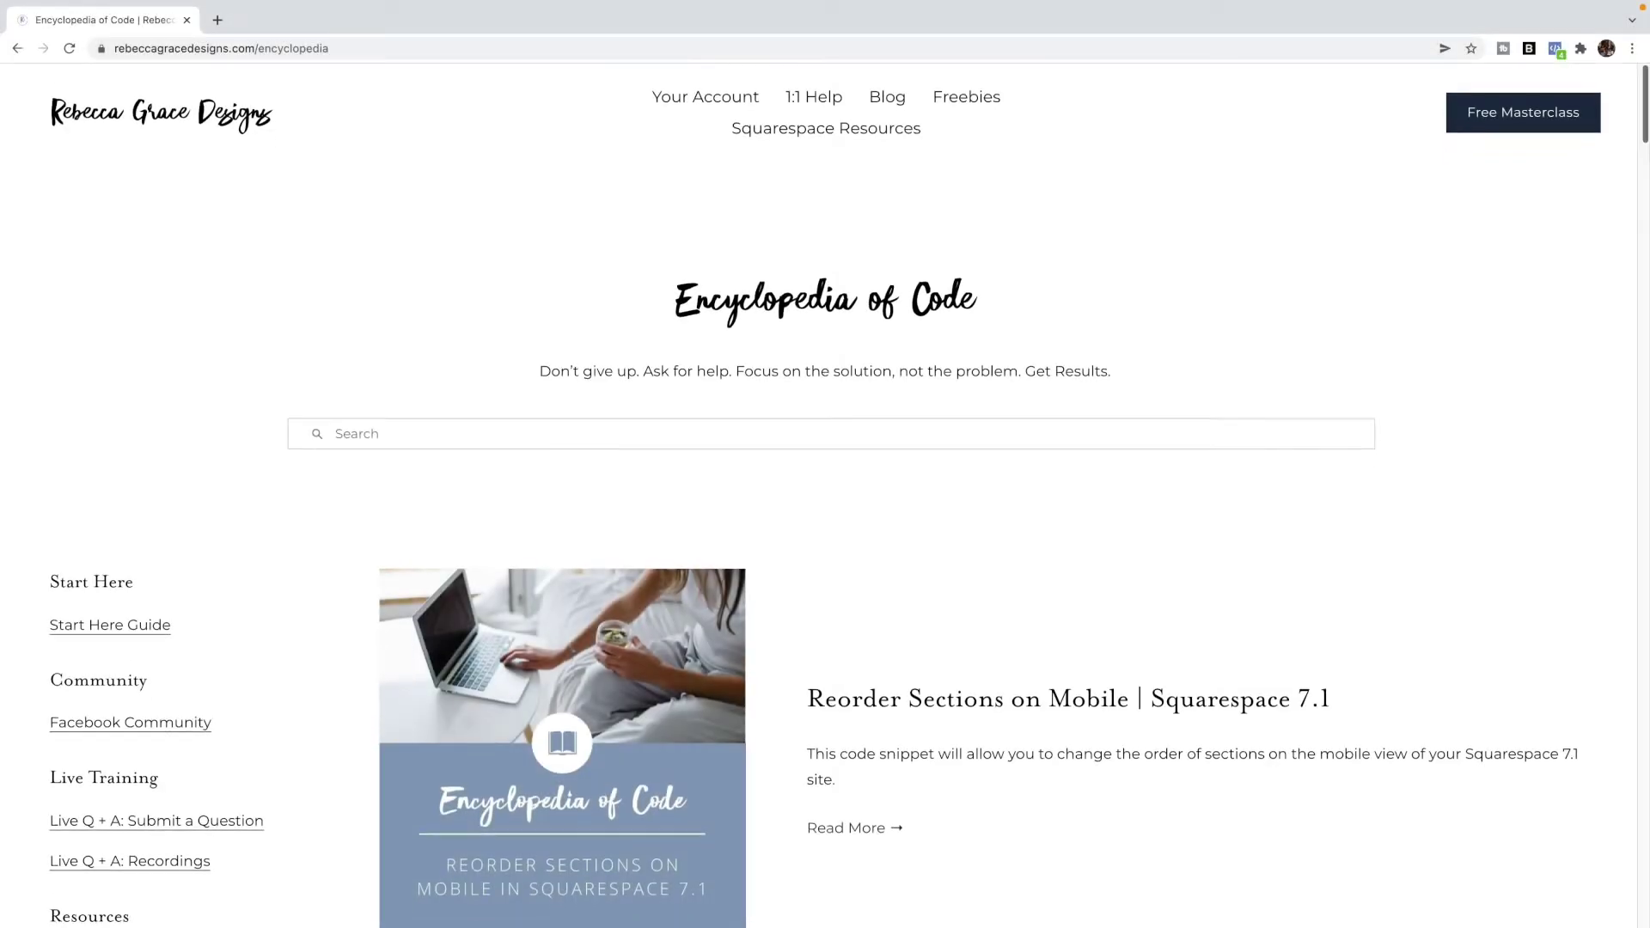
Step: Scroll down the Freebie page in the Squarespace editor to its FREE Guide section
scroll(825, 495, "down", 9)
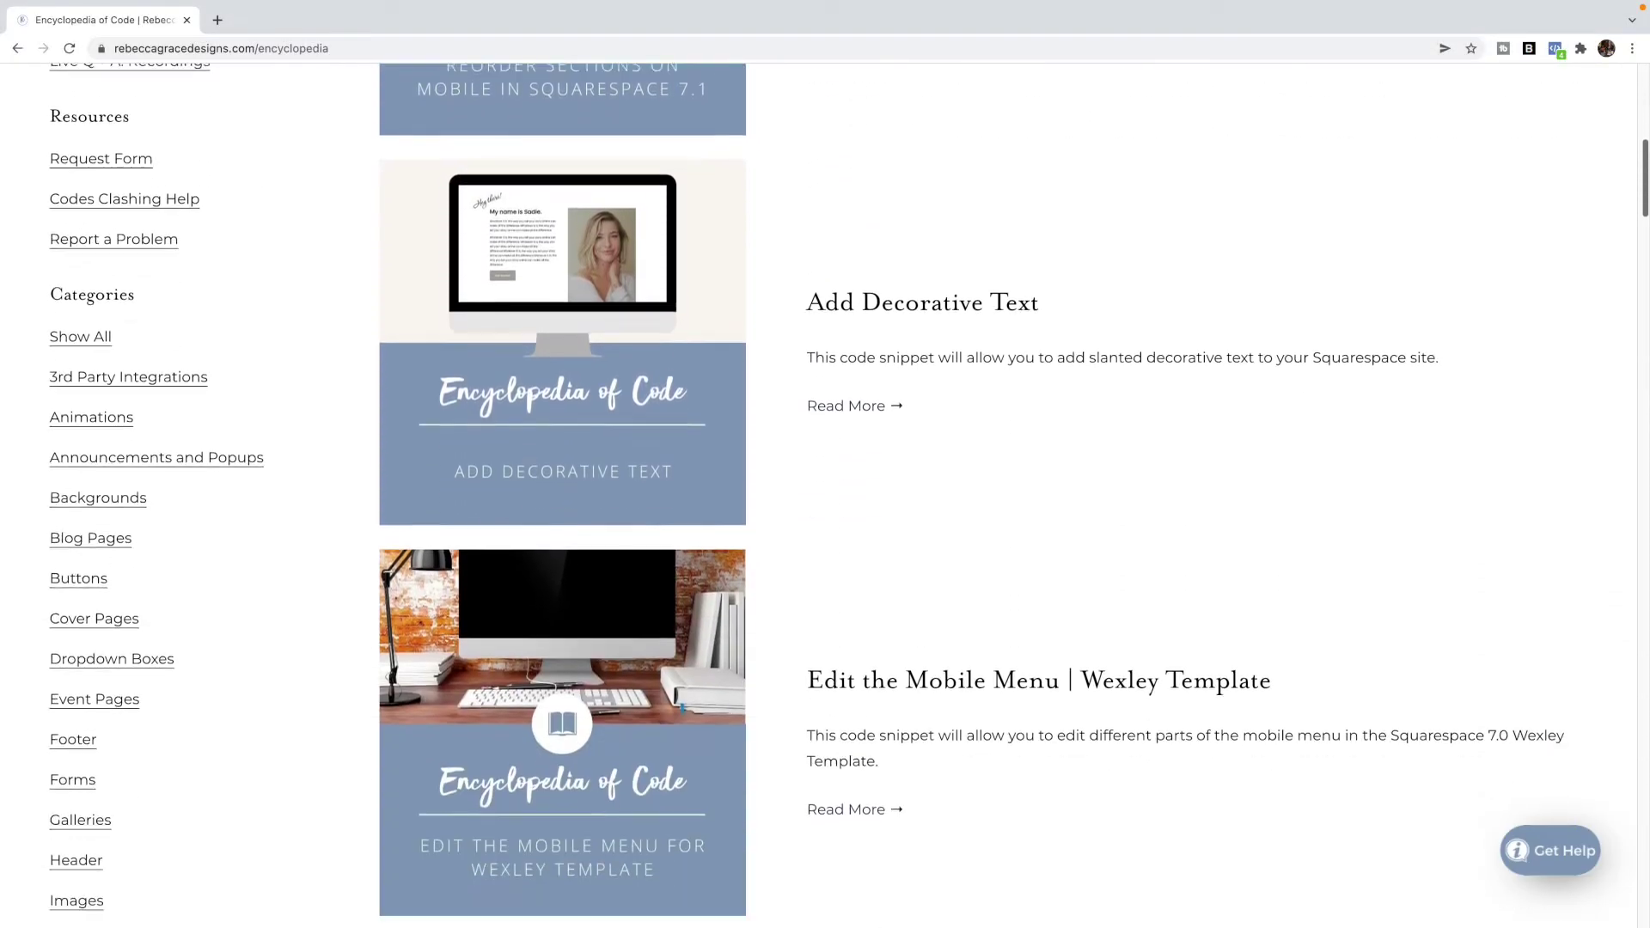
scroll(825, 495, "down", 12)
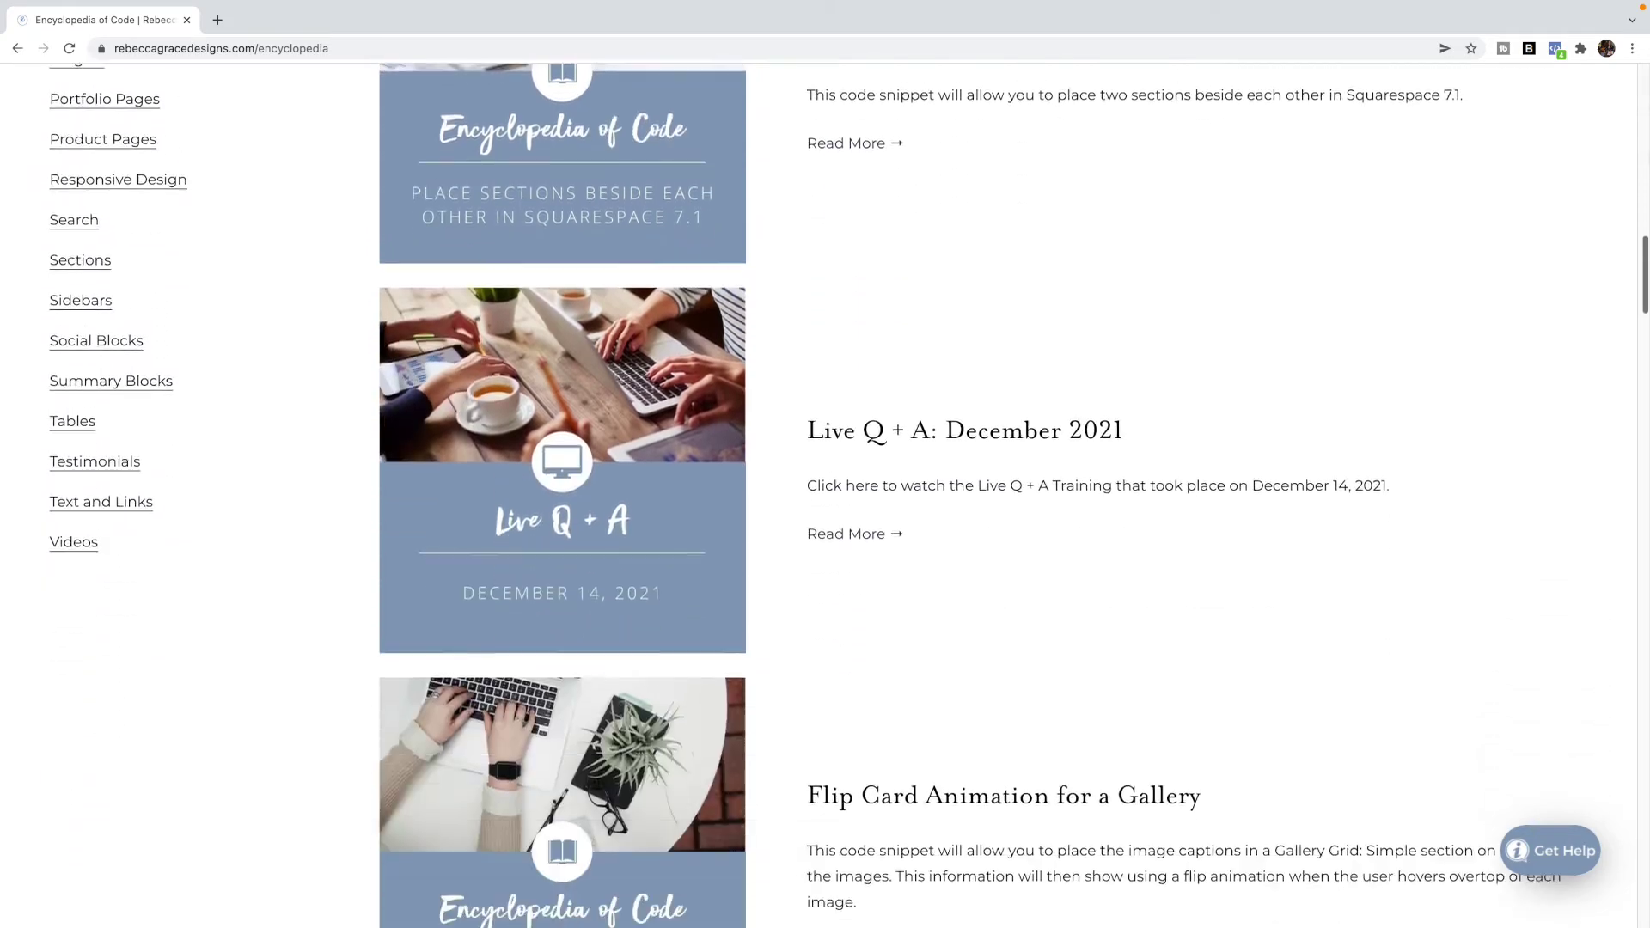
scroll(825, 495, "down", 12)
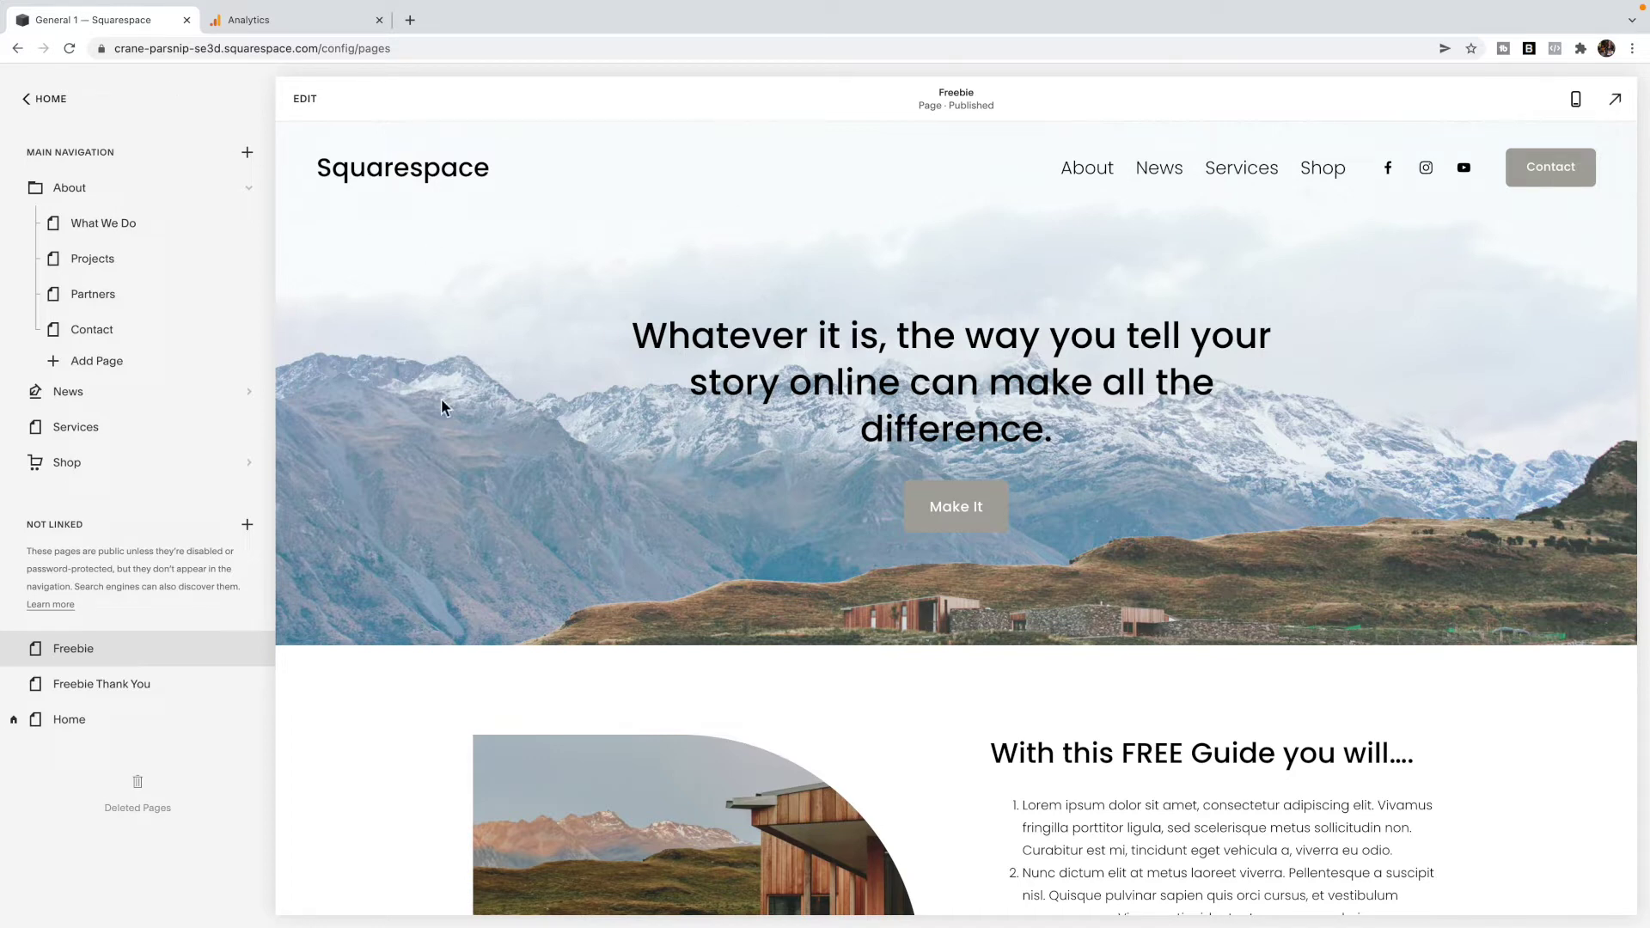
scroll(593, 443, "down", 1)
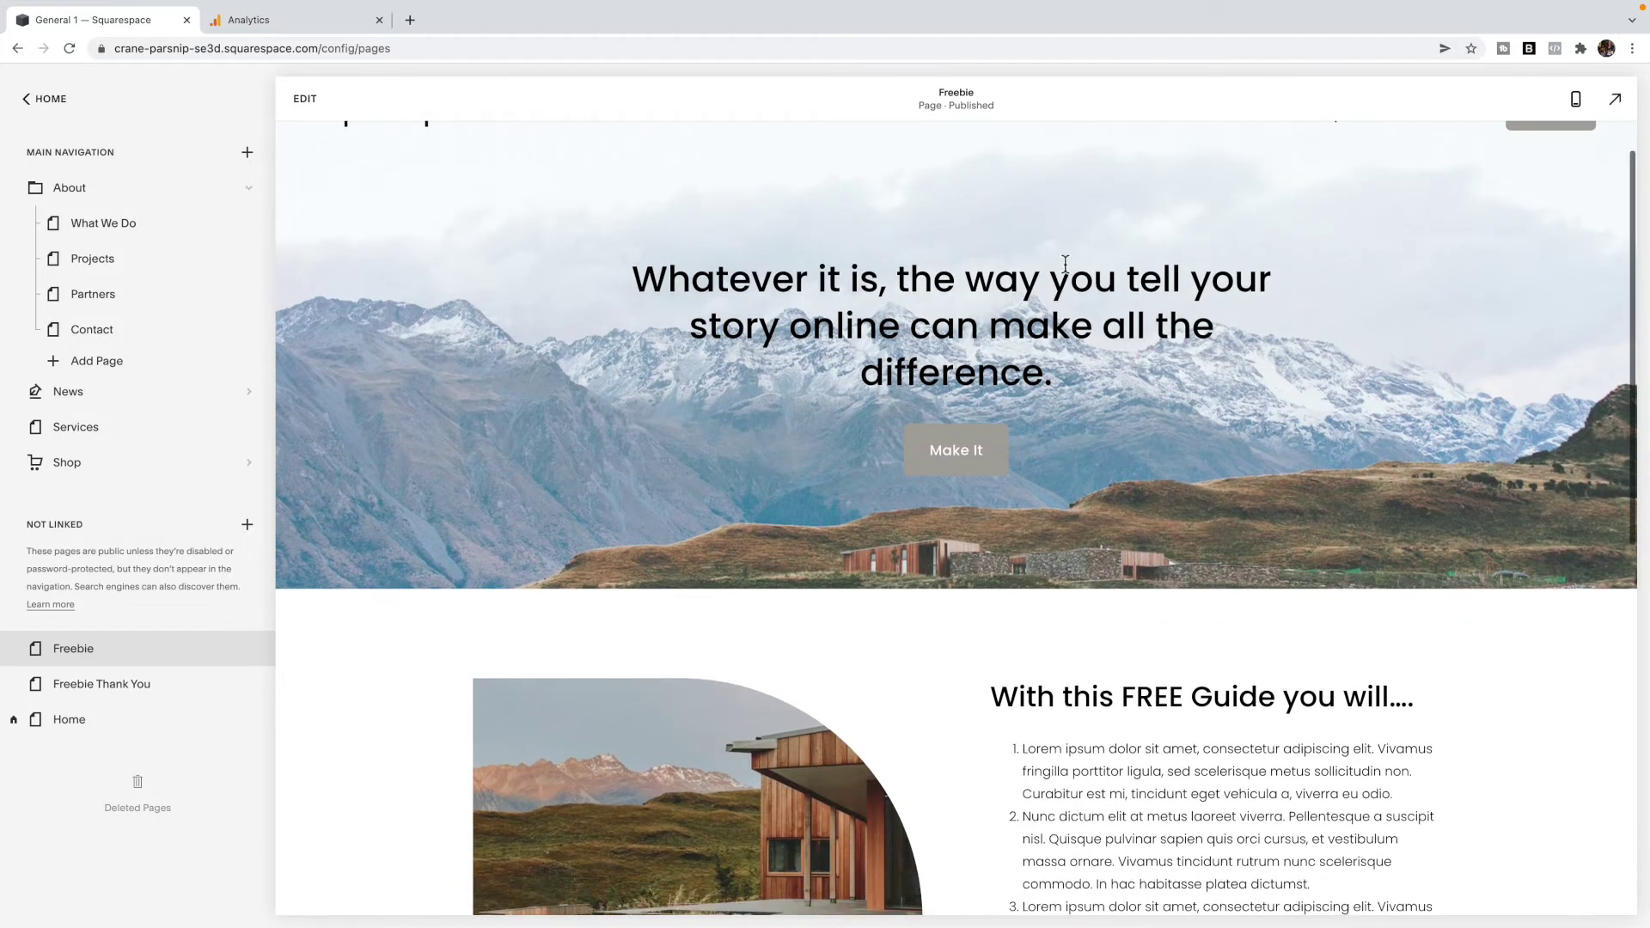
scroll(907, 487, "down", 5)
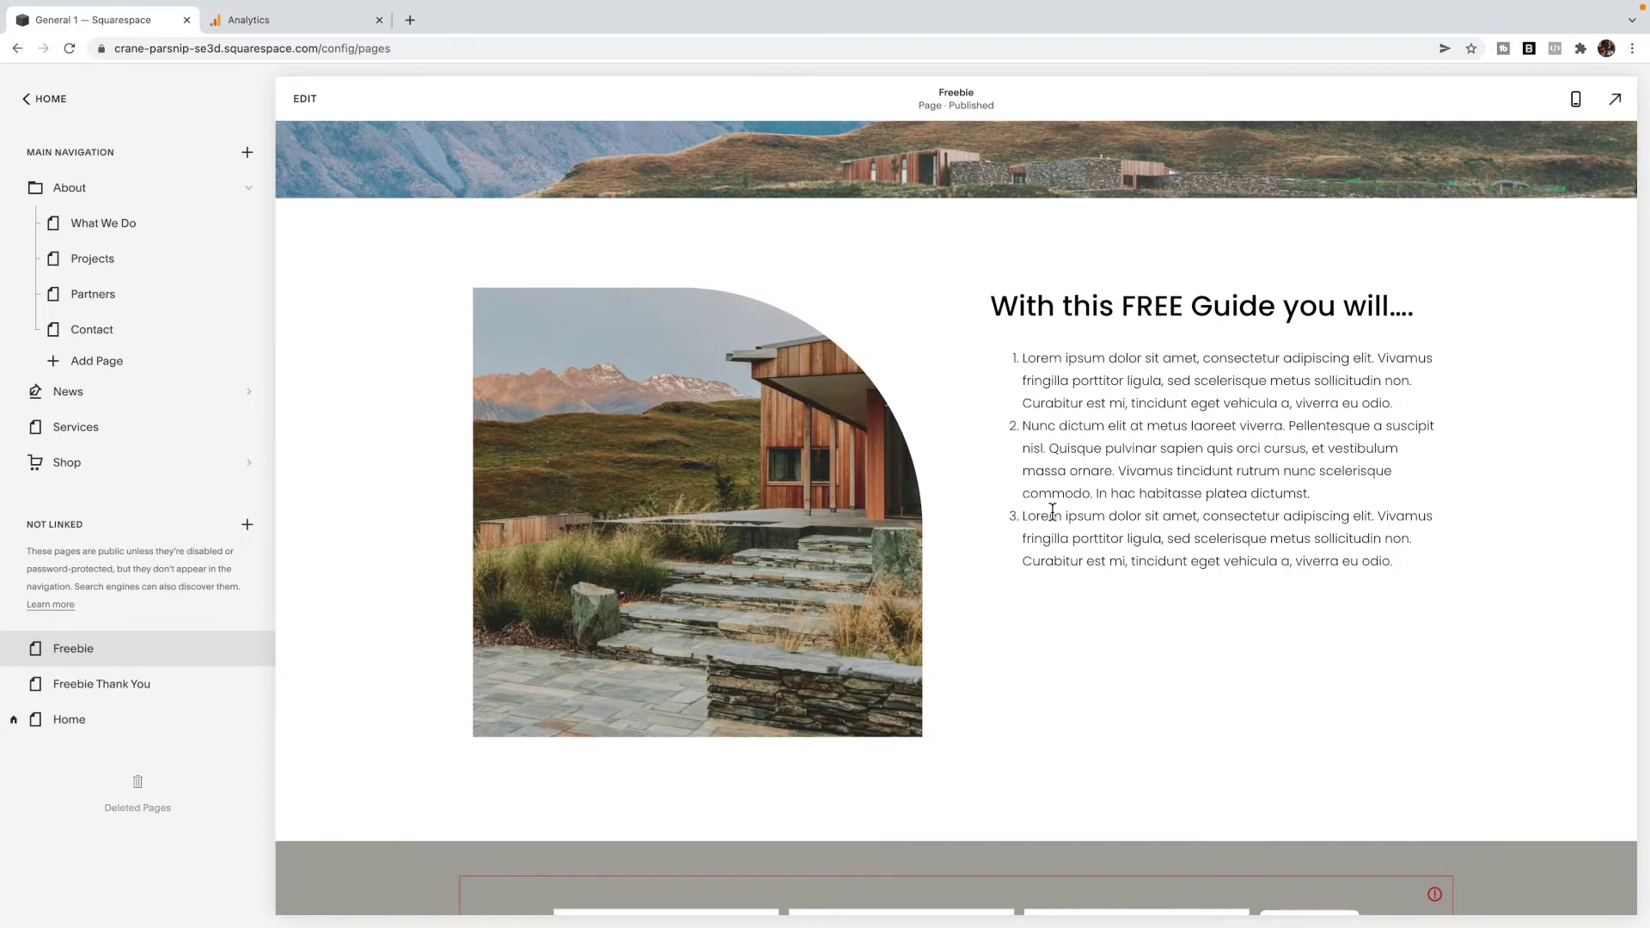
scroll(1053, 508, "down", 4)
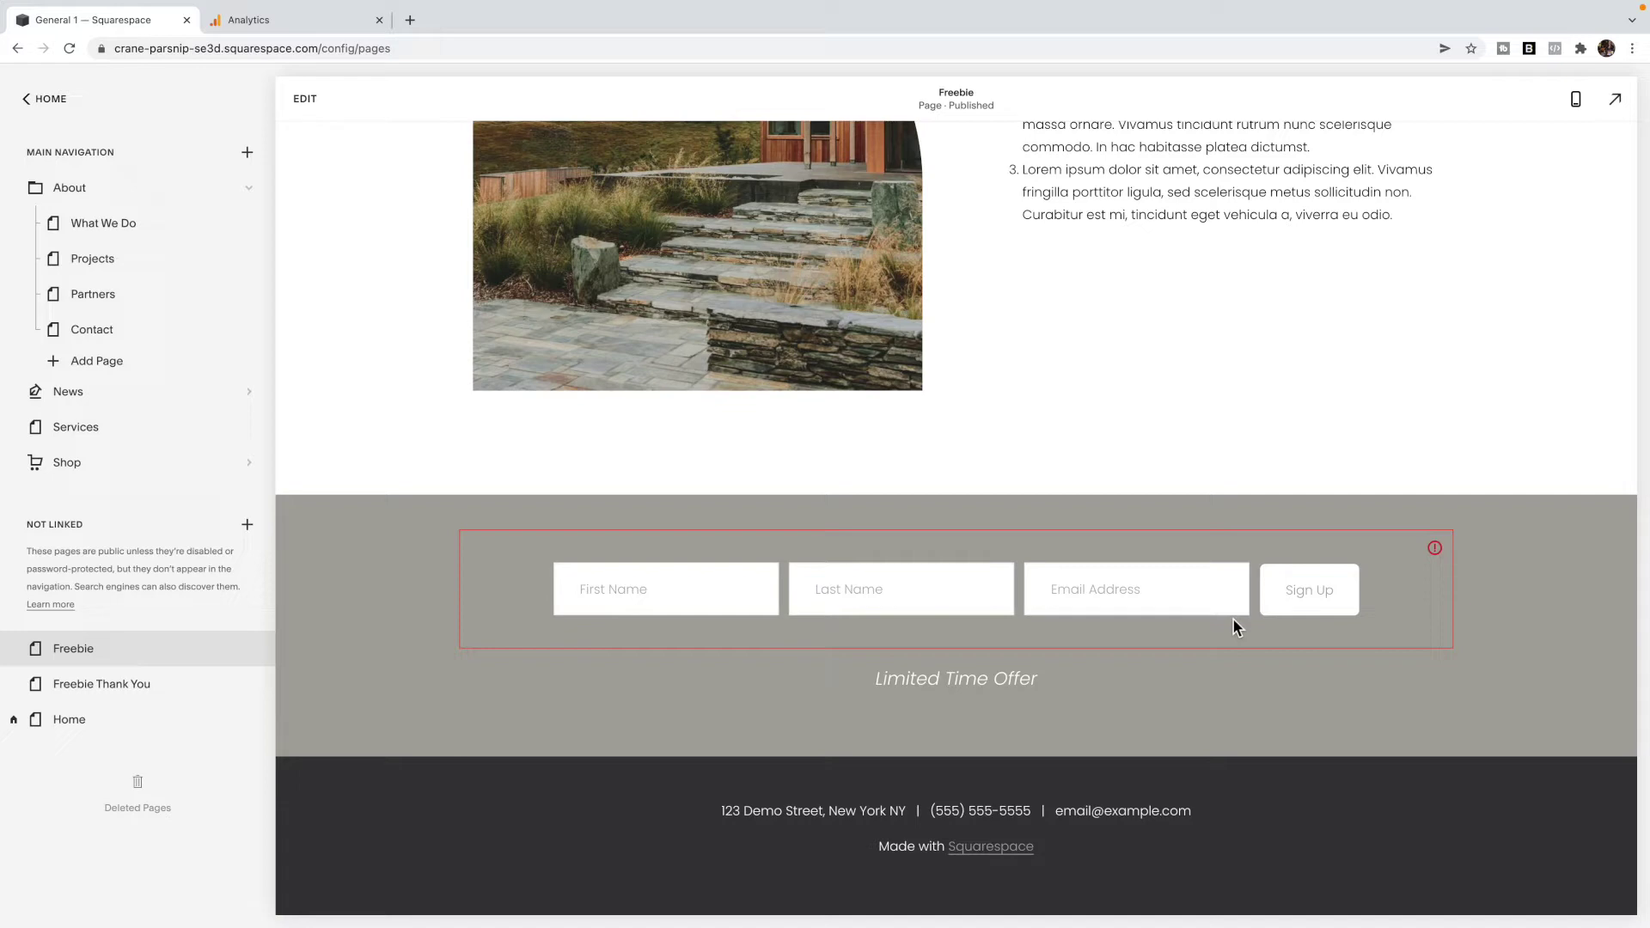
scroll(1232, 617, "up", 10)
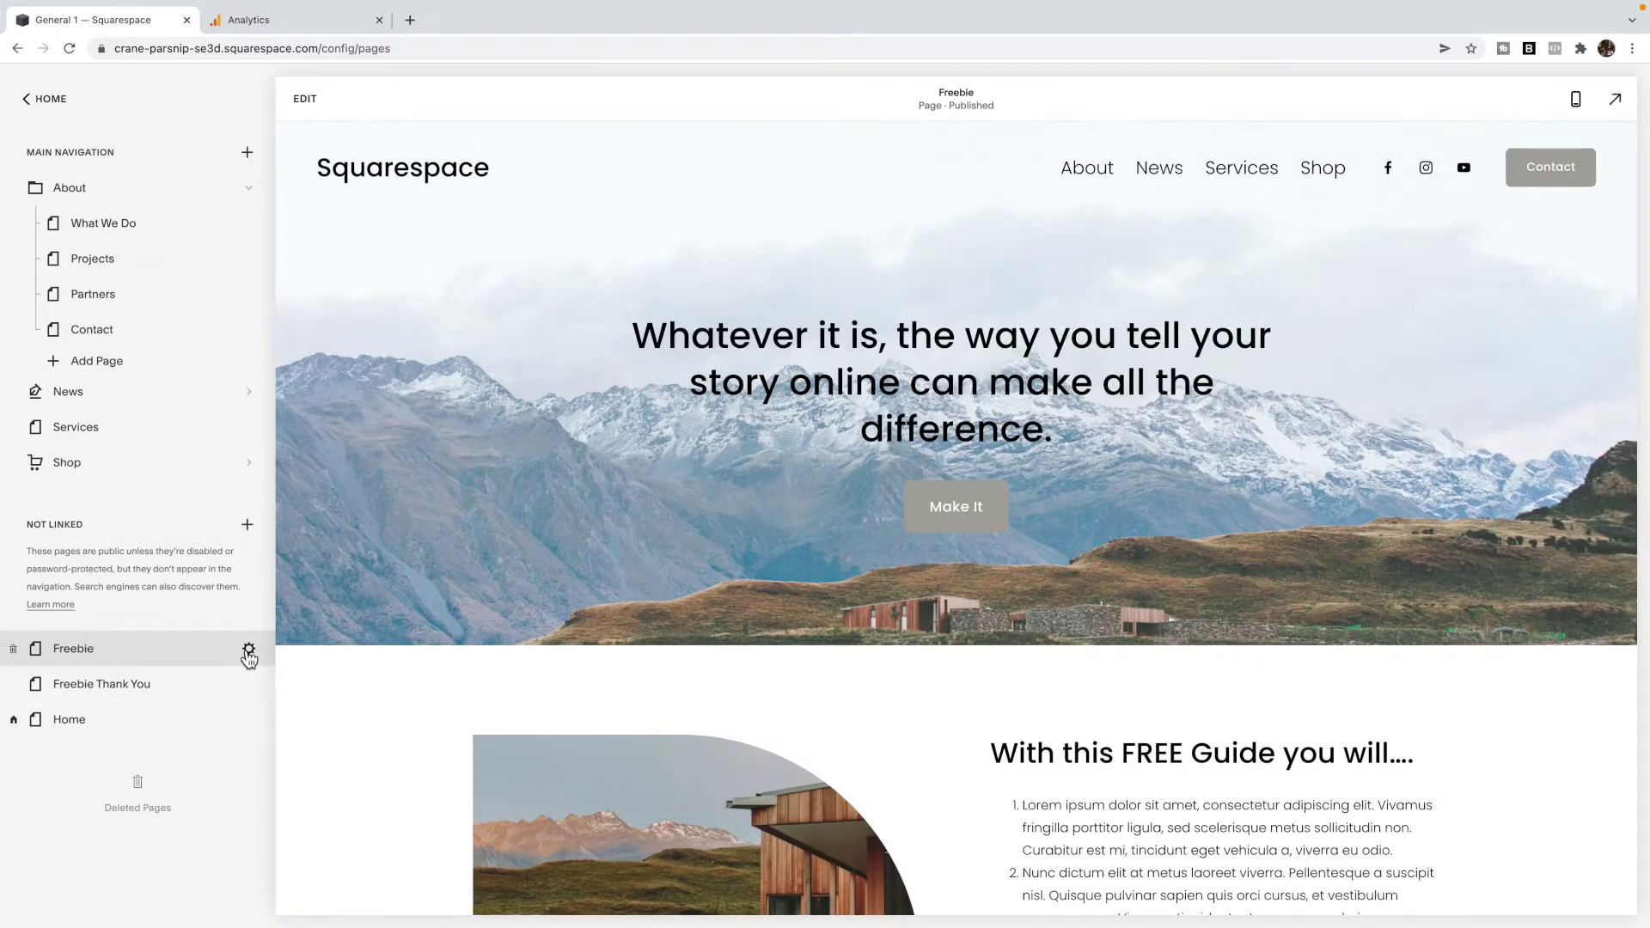
Step: Add '<style>header, footer {display: none;}</style>' to the Freebie page's header code injection and save
left_click(247, 649)
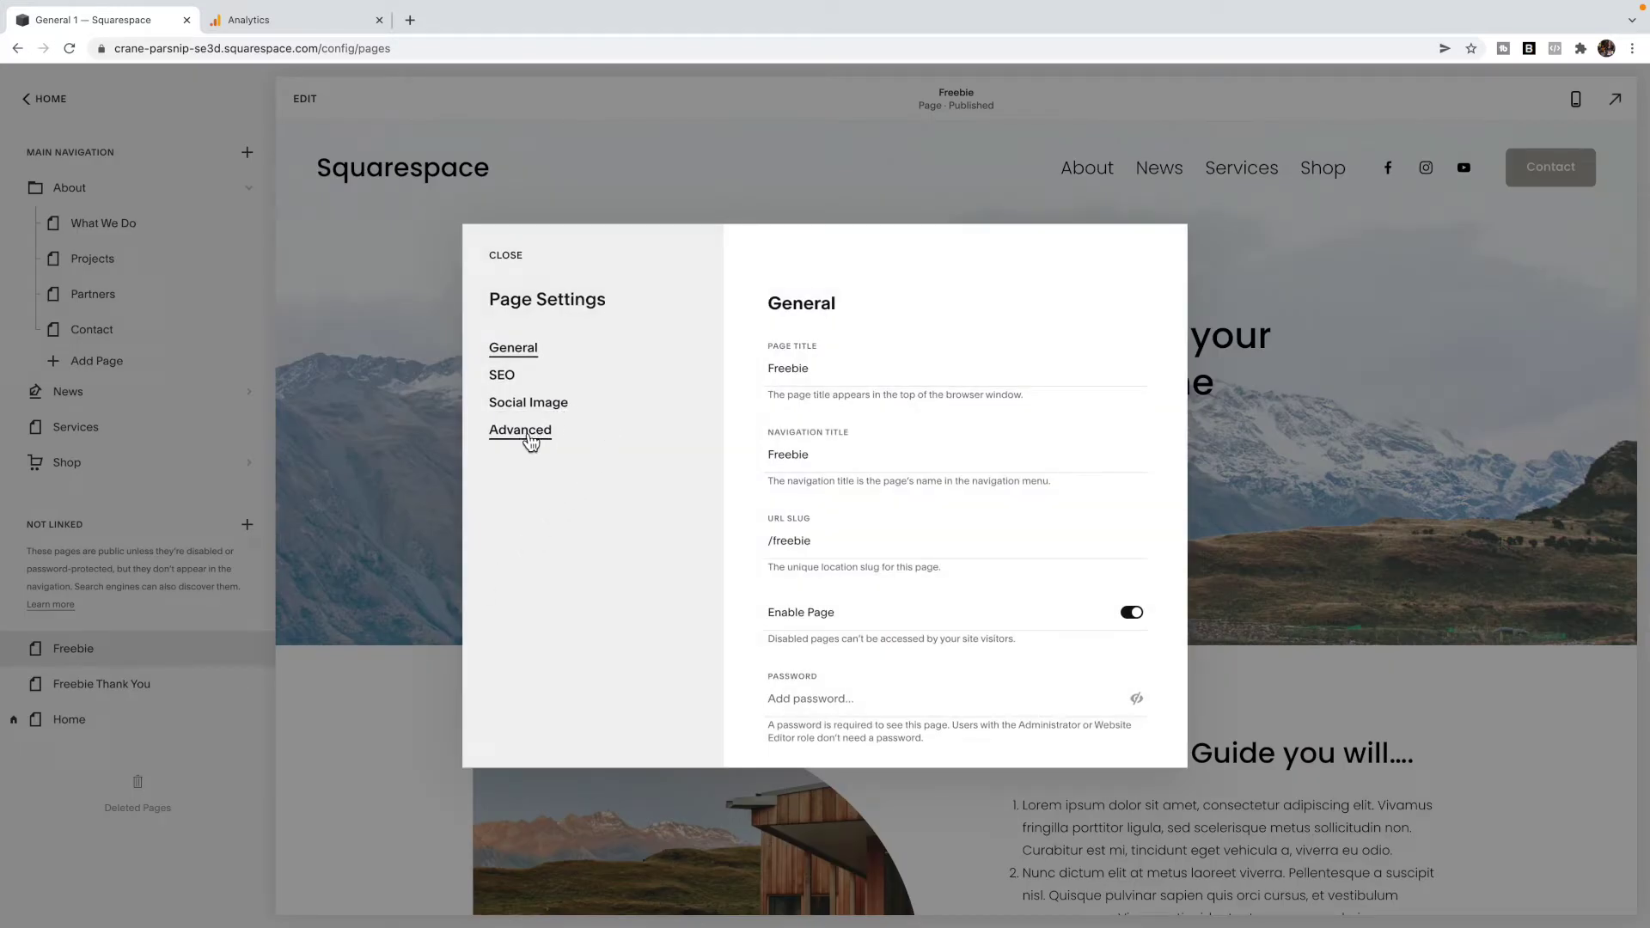
left_click(530, 440)
left_click(845, 530)
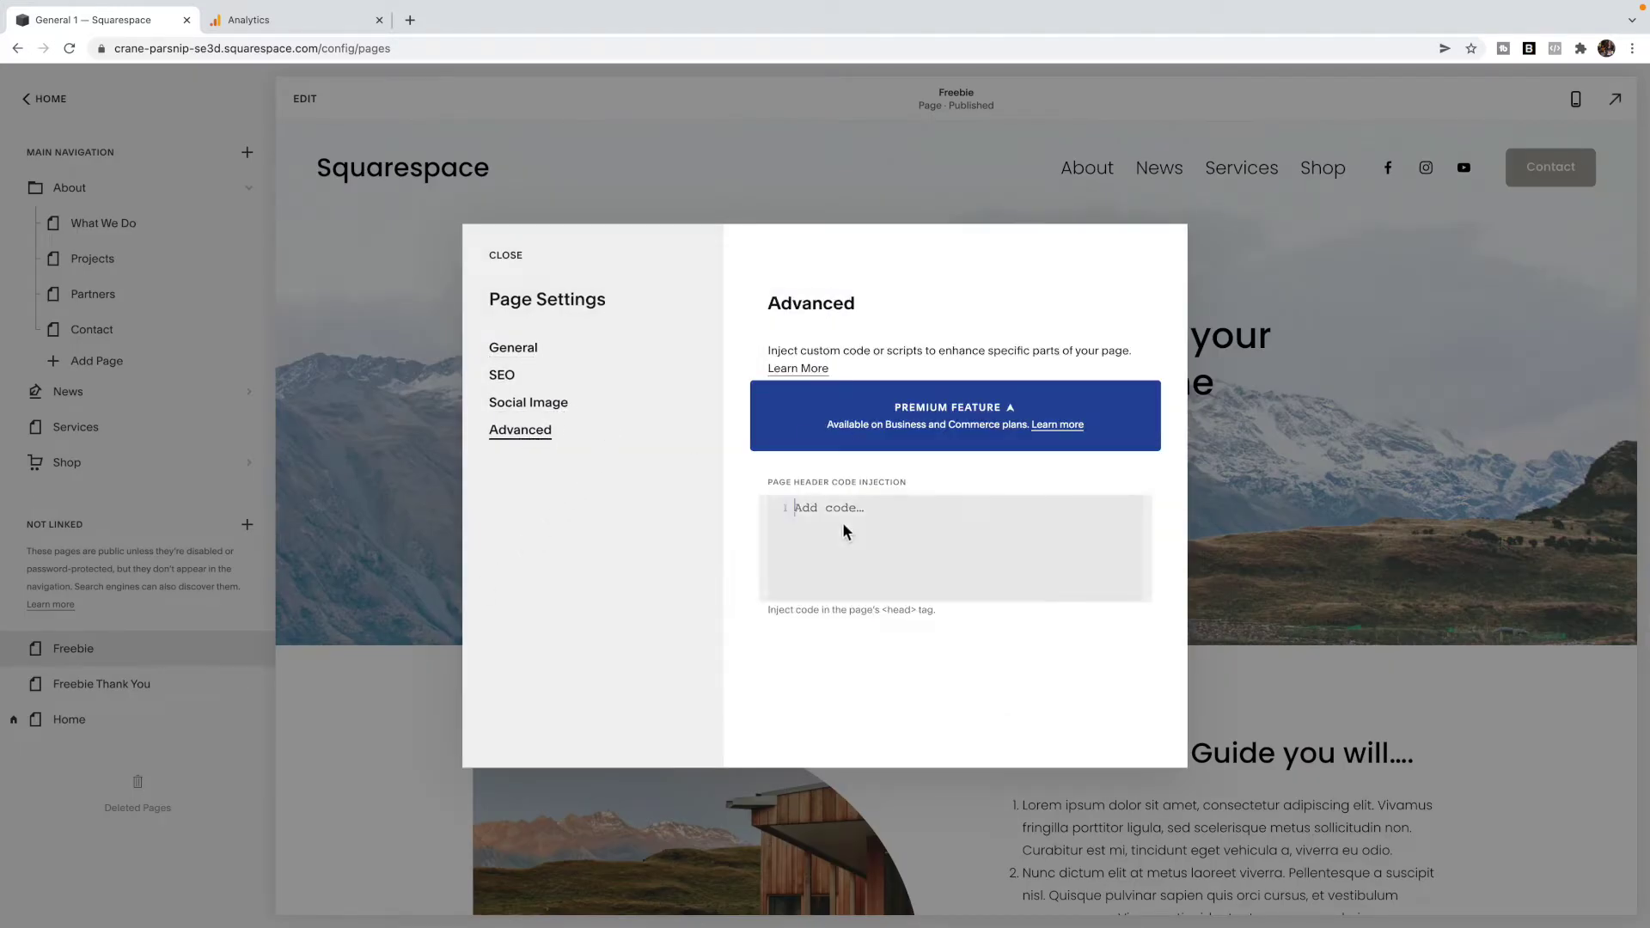
type("<style>")
key("Return")
type("header, ")
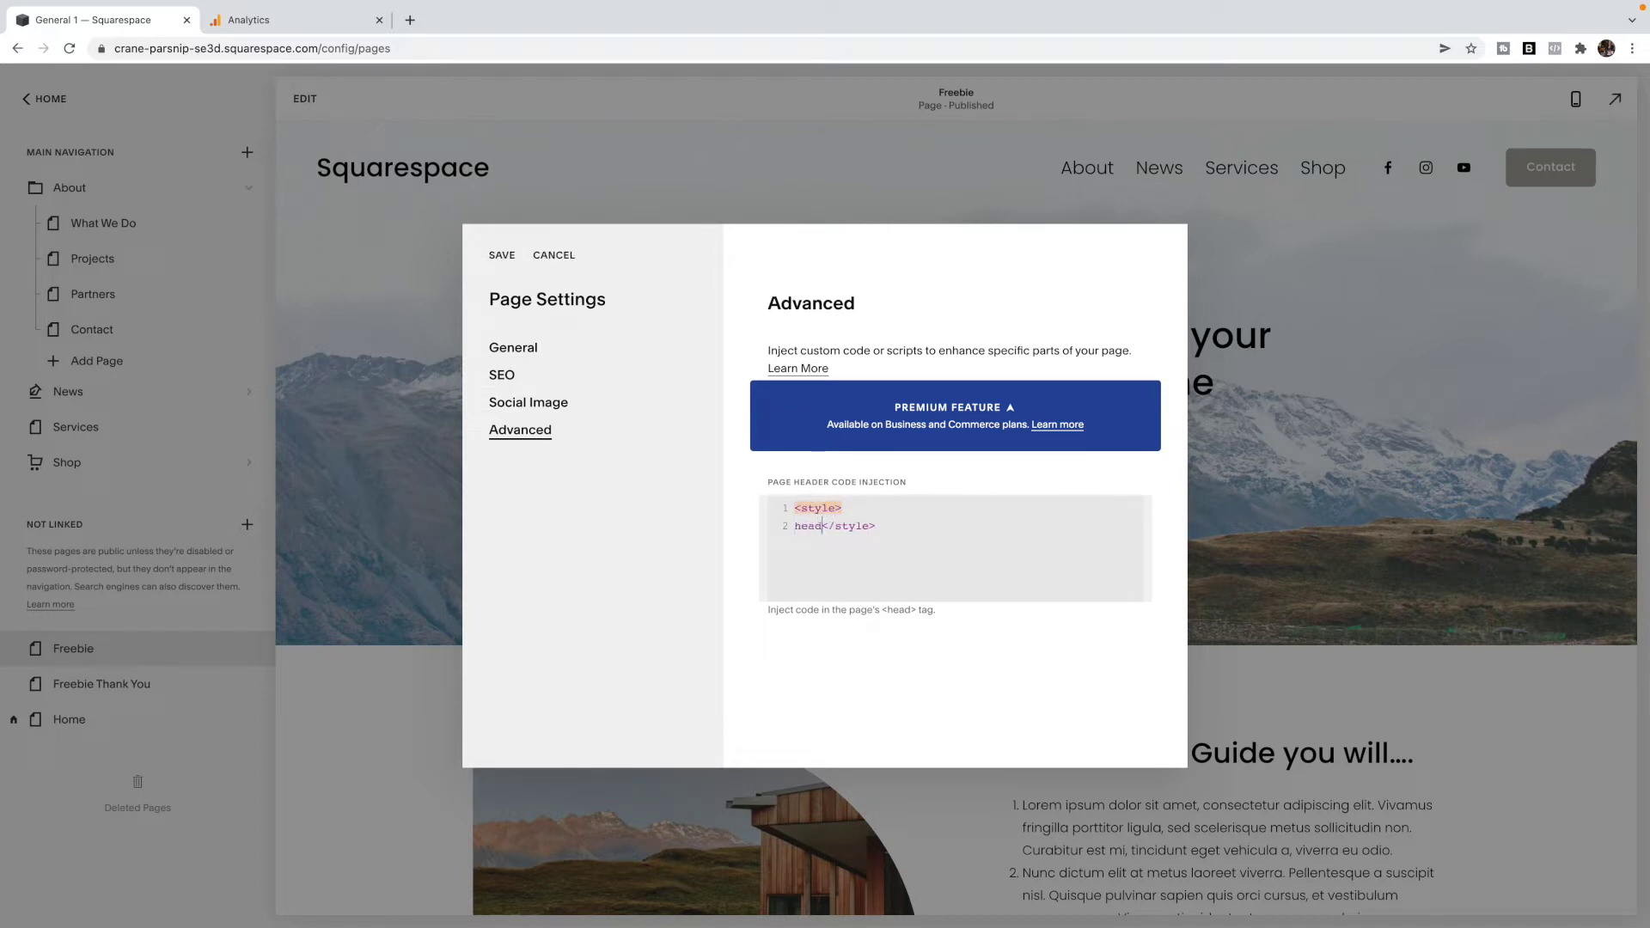
type("footer ")
type("{")
key("Return")
type("display: none;")
key("Return")
type("}")
key("Return")
left_click(507, 261)
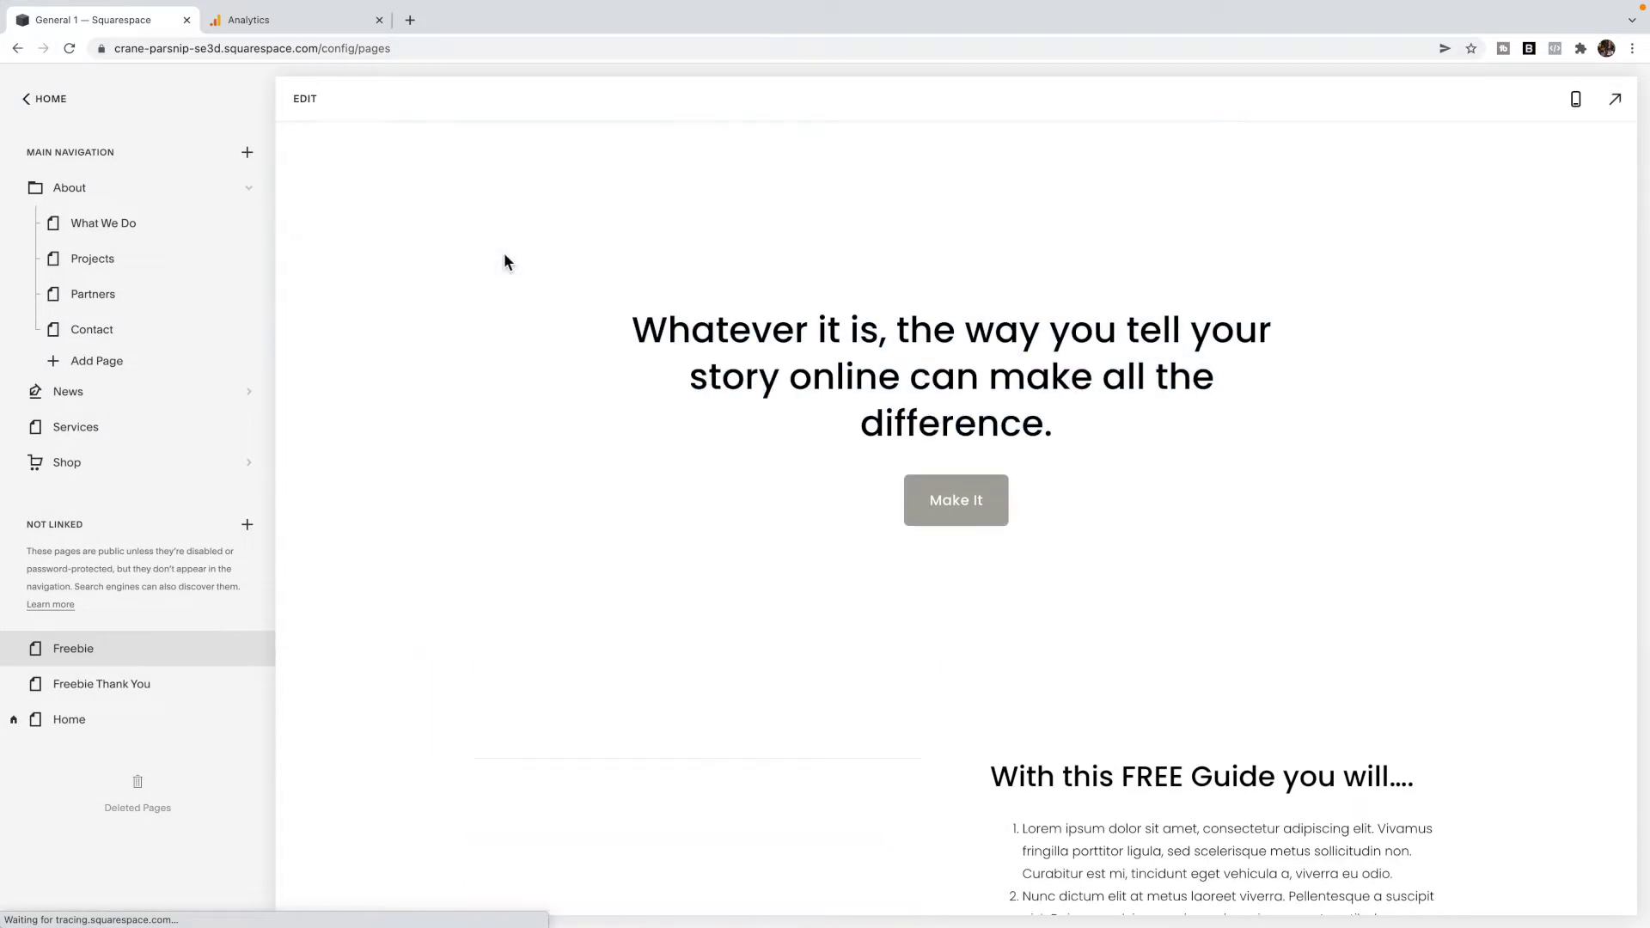
Step: Scroll the Freebie page to check the result, then preview the Freebie Thank You page
scroll(1215, 656, "down", 7)
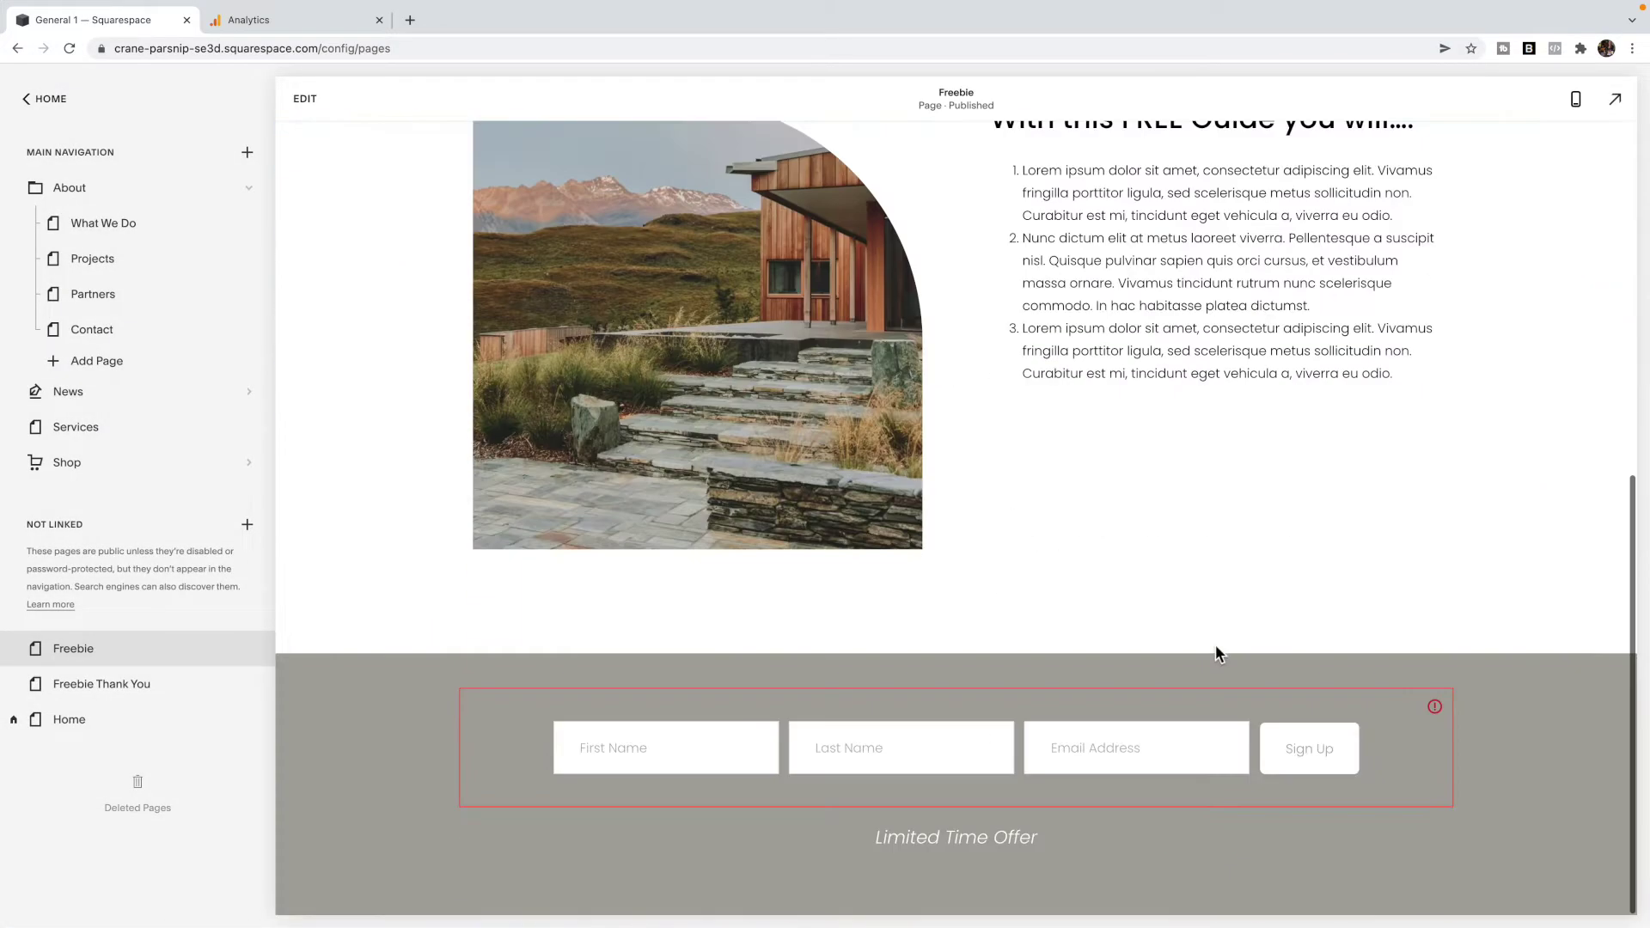
scroll(1103, 652, "up", 7)
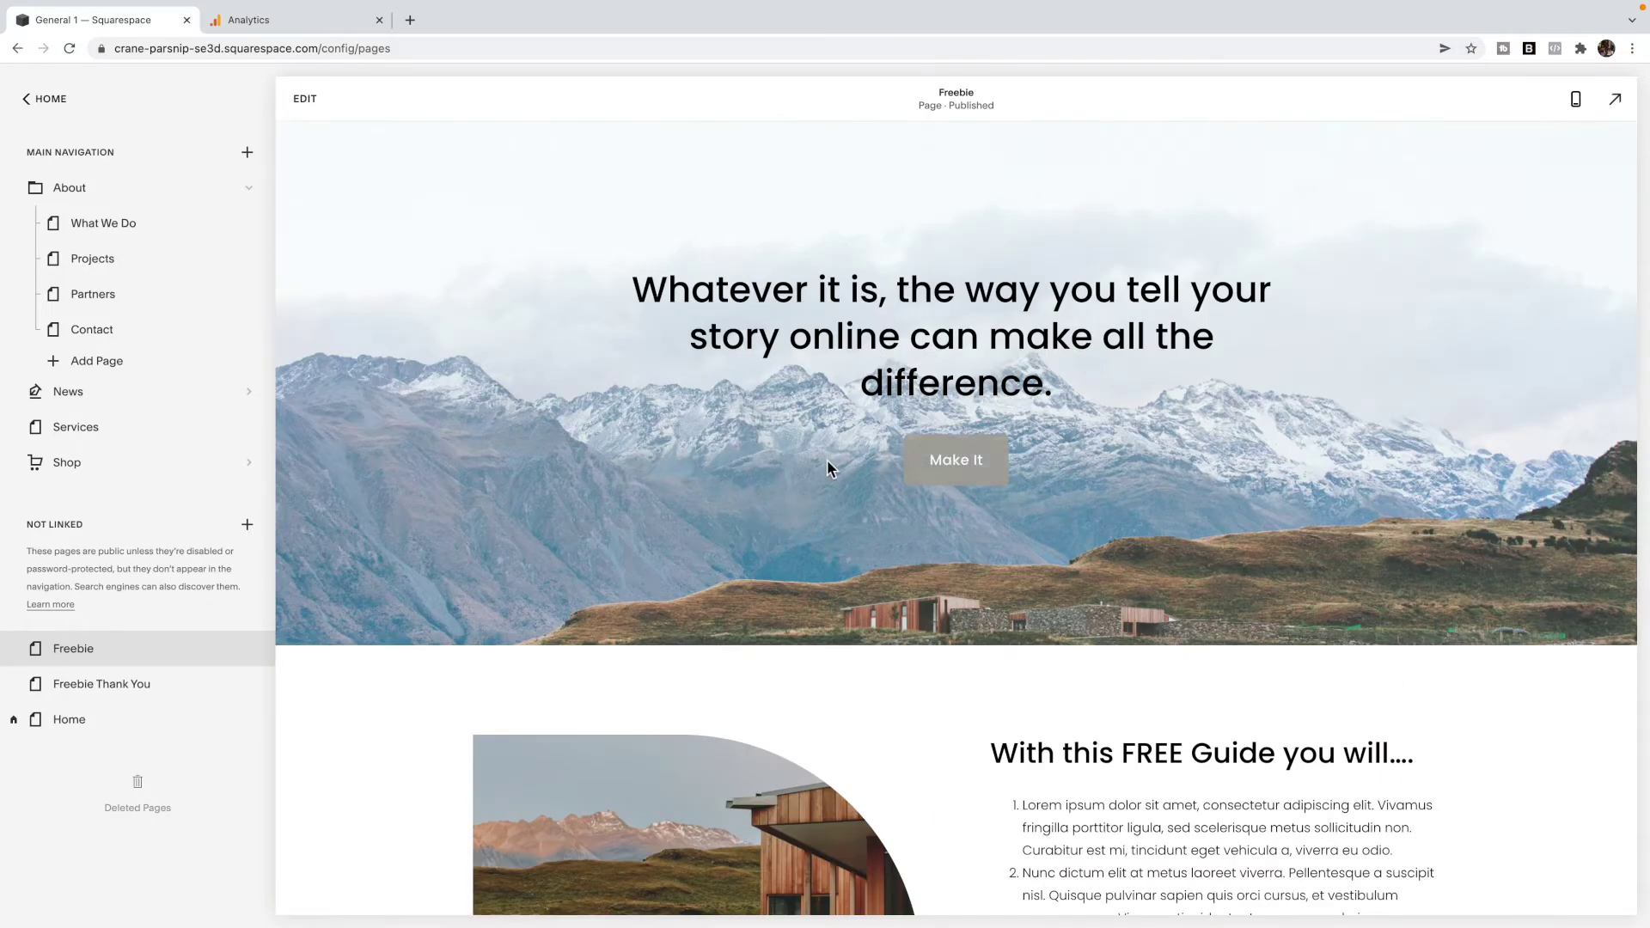
scroll(827, 459, "down", 6)
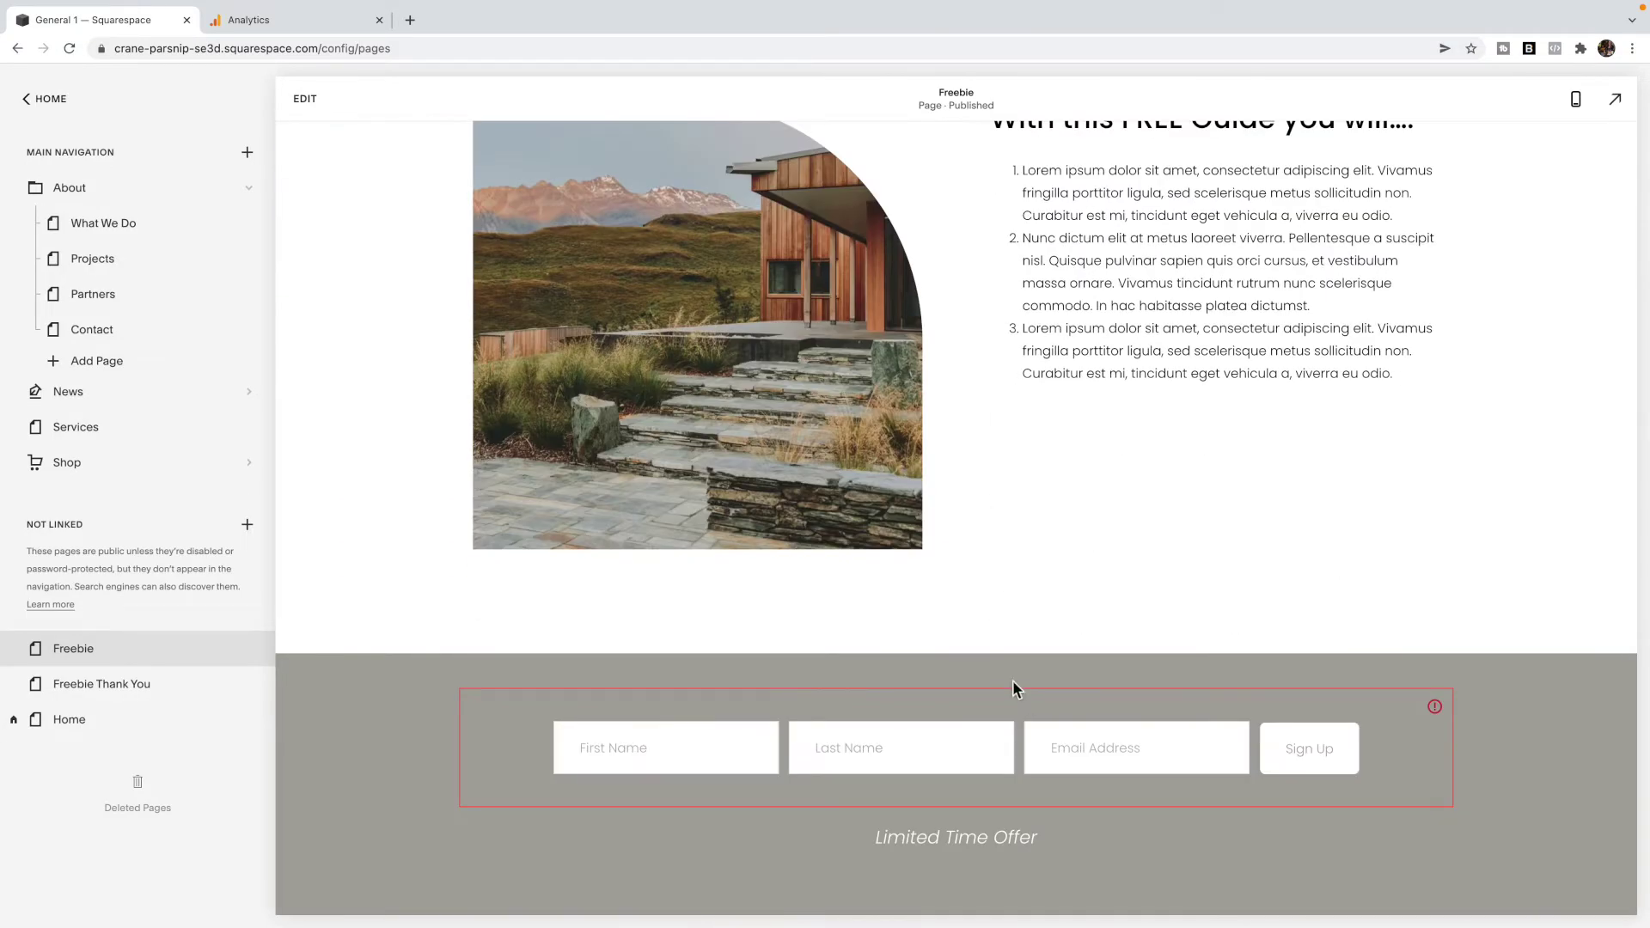
scroll(1017, 686, "up", 6)
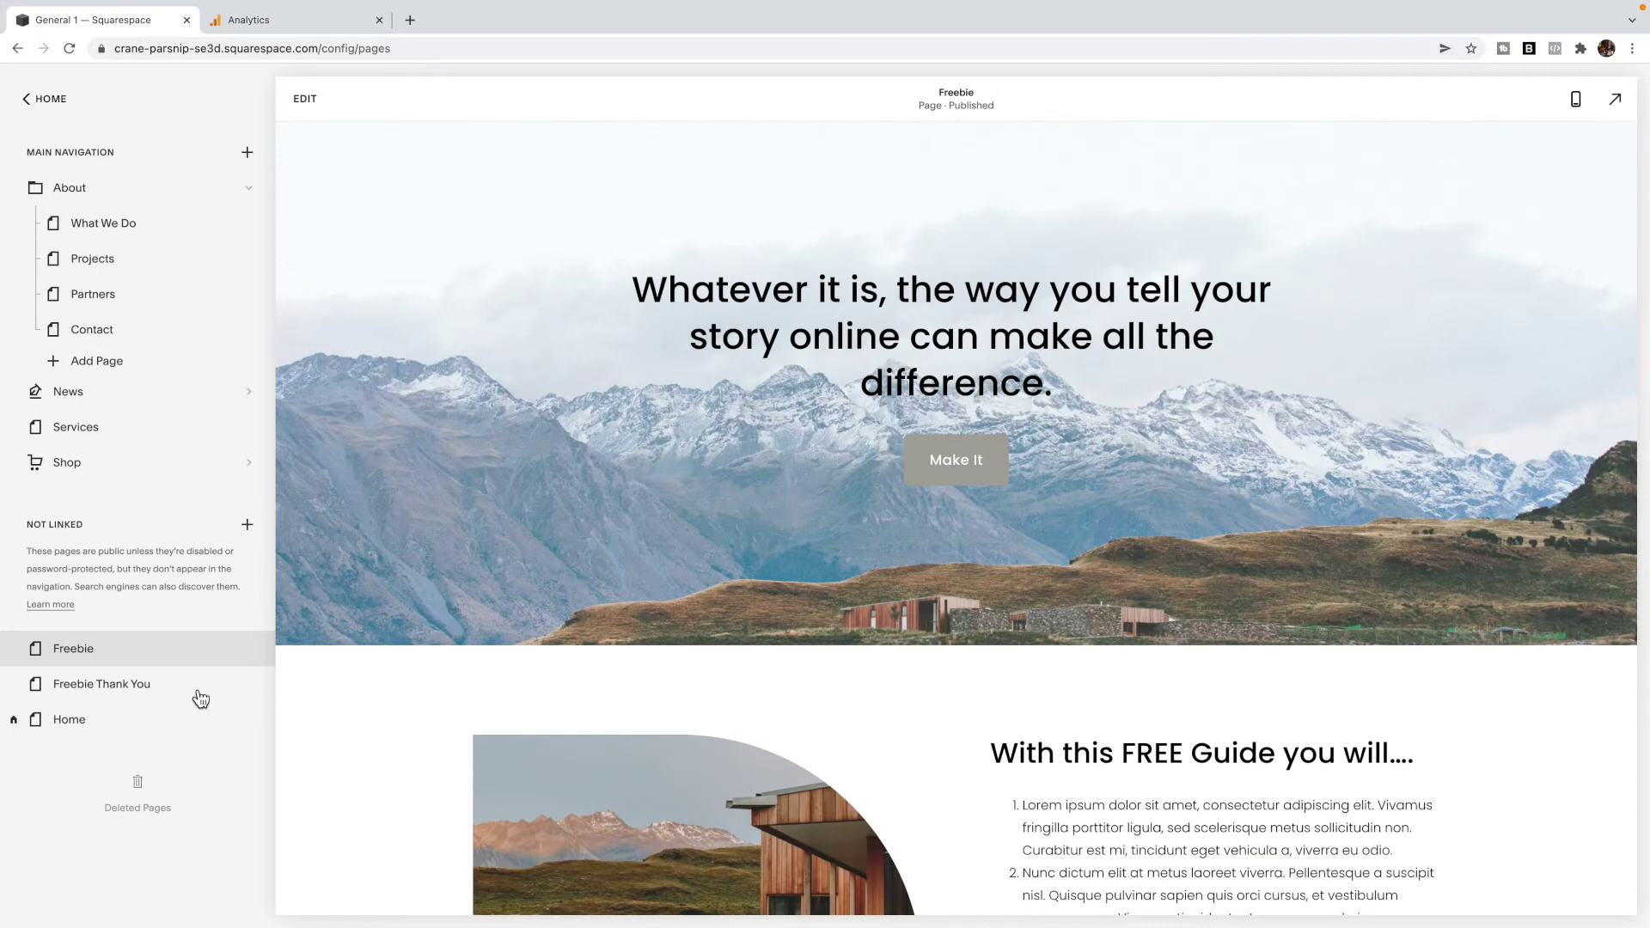
left_click(126, 701)
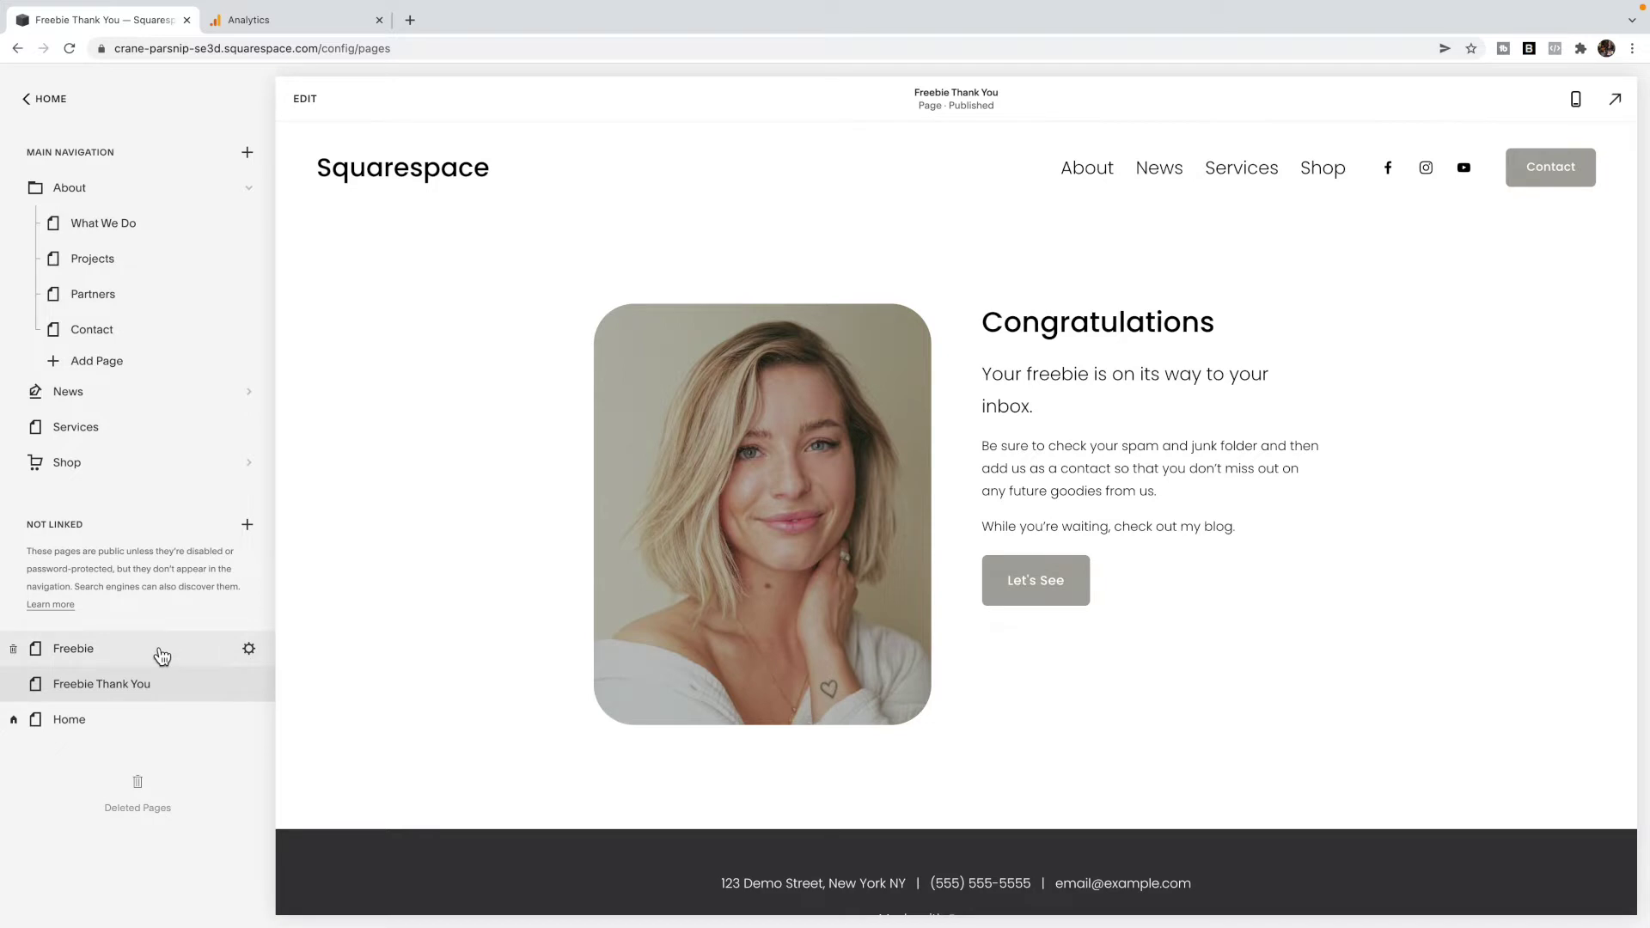
Step: Return from the Freebie Thank You preview to the Freebie page
left_click(161, 657)
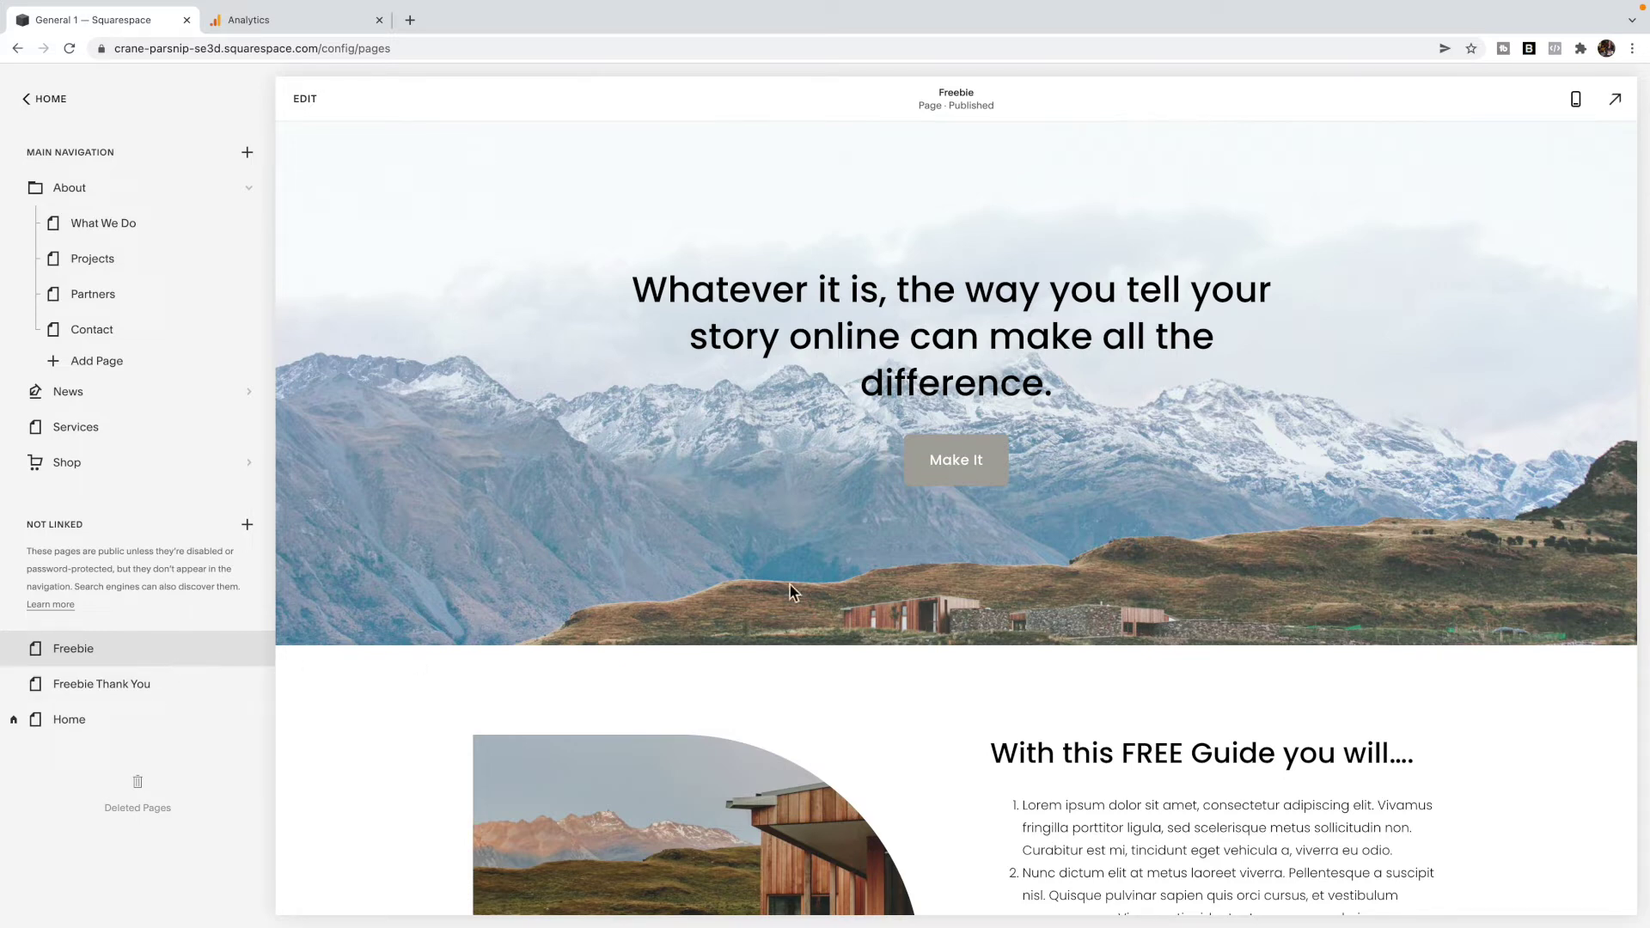
Step: Edit the Freebie page's newsletter sign-up block and bring up its Post-Submit settings
left_click(315, 110)
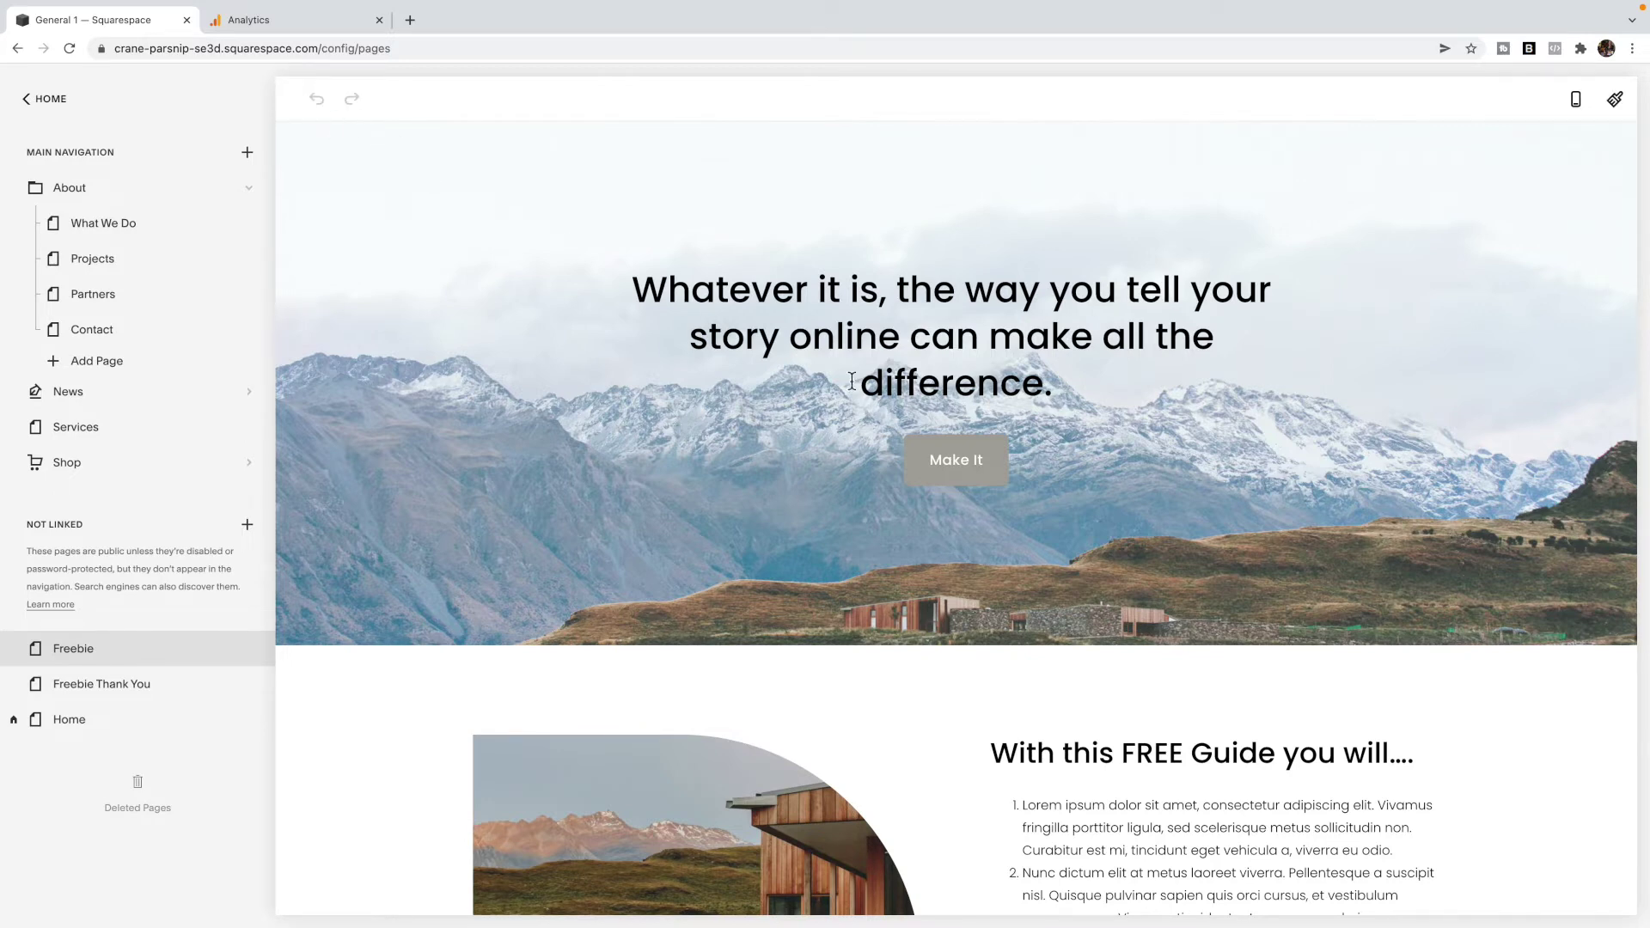
scroll(903, 427, "down", 10)
scroll(902, 425, "down", 2)
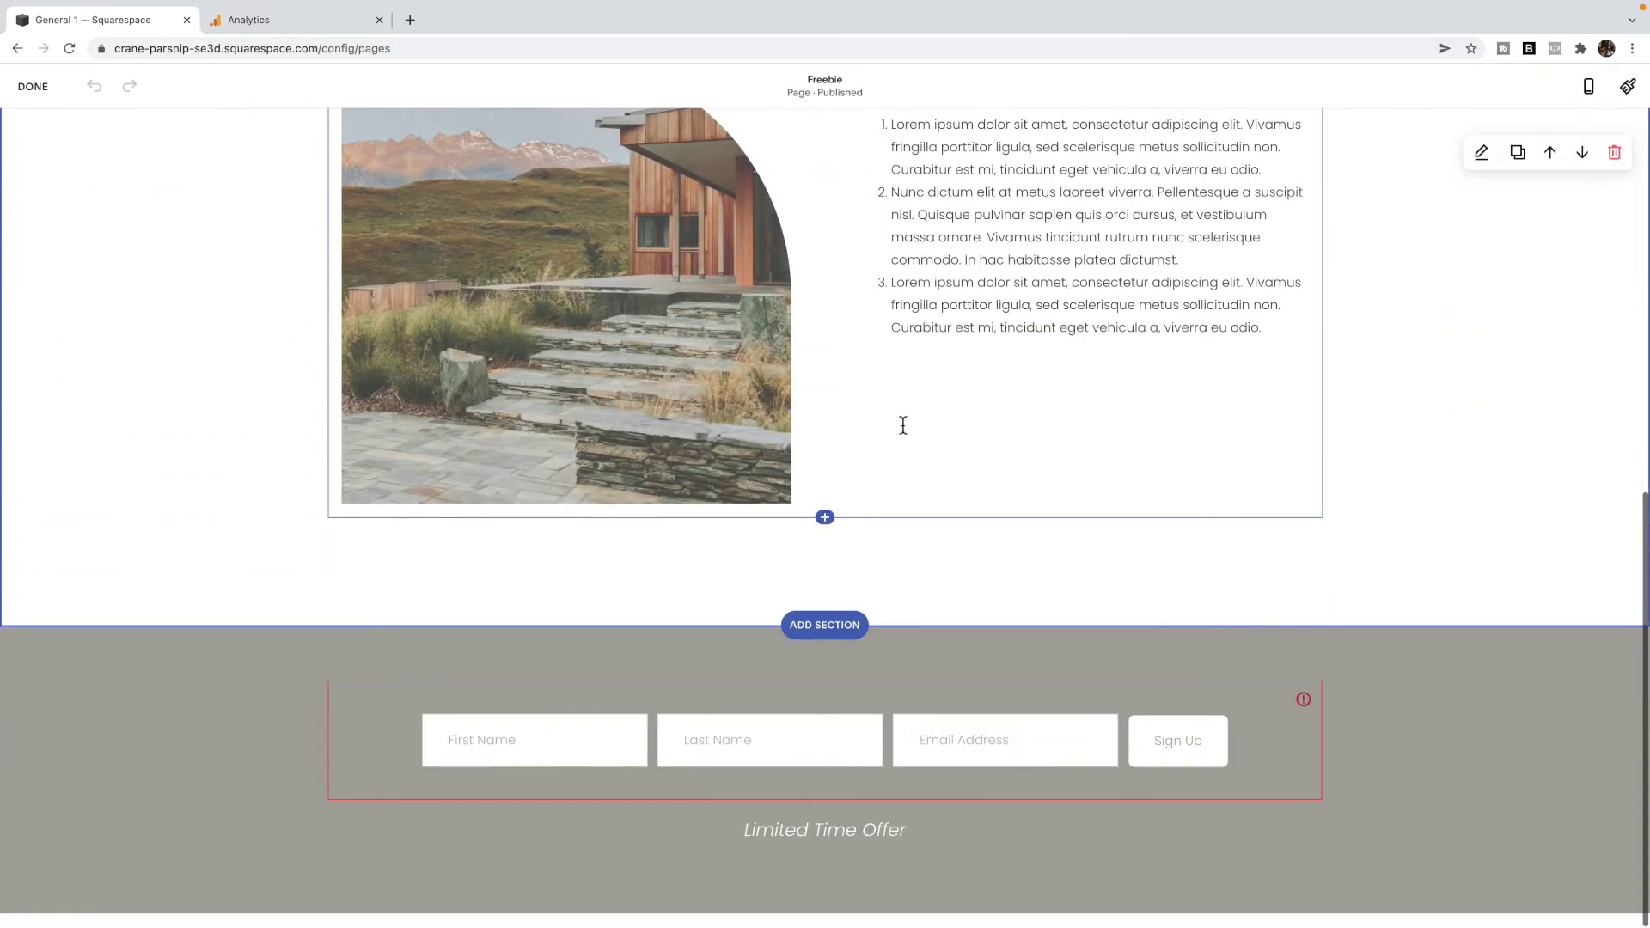
left_click(826, 747)
left_click(826, 746)
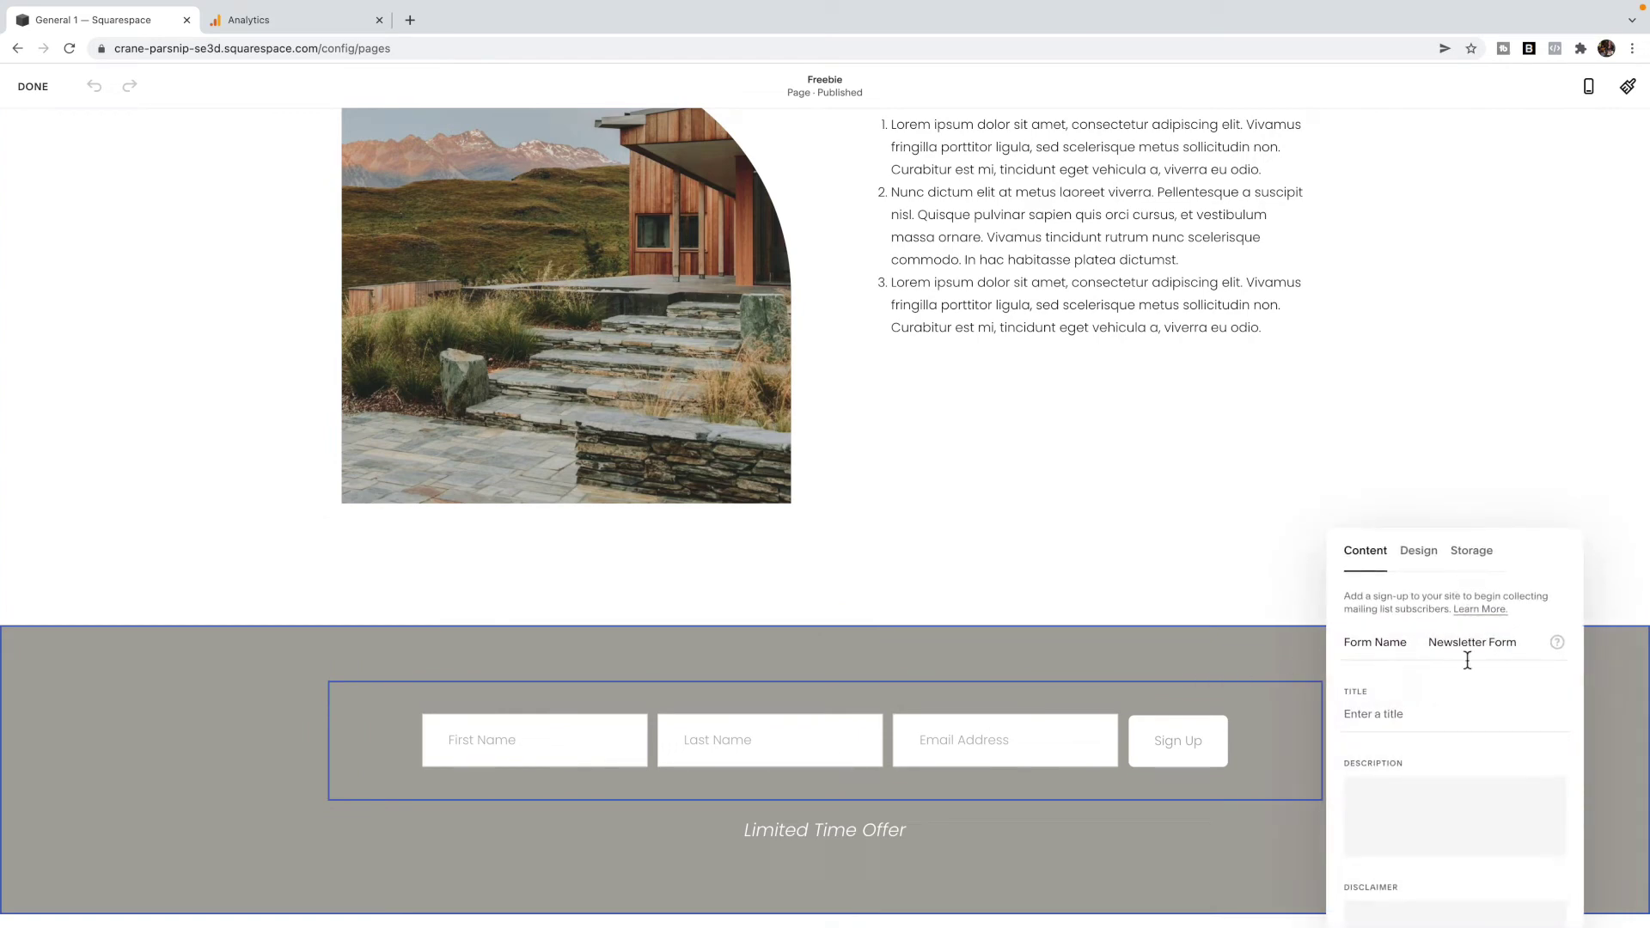
scroll(1467, 659, "down", 5)
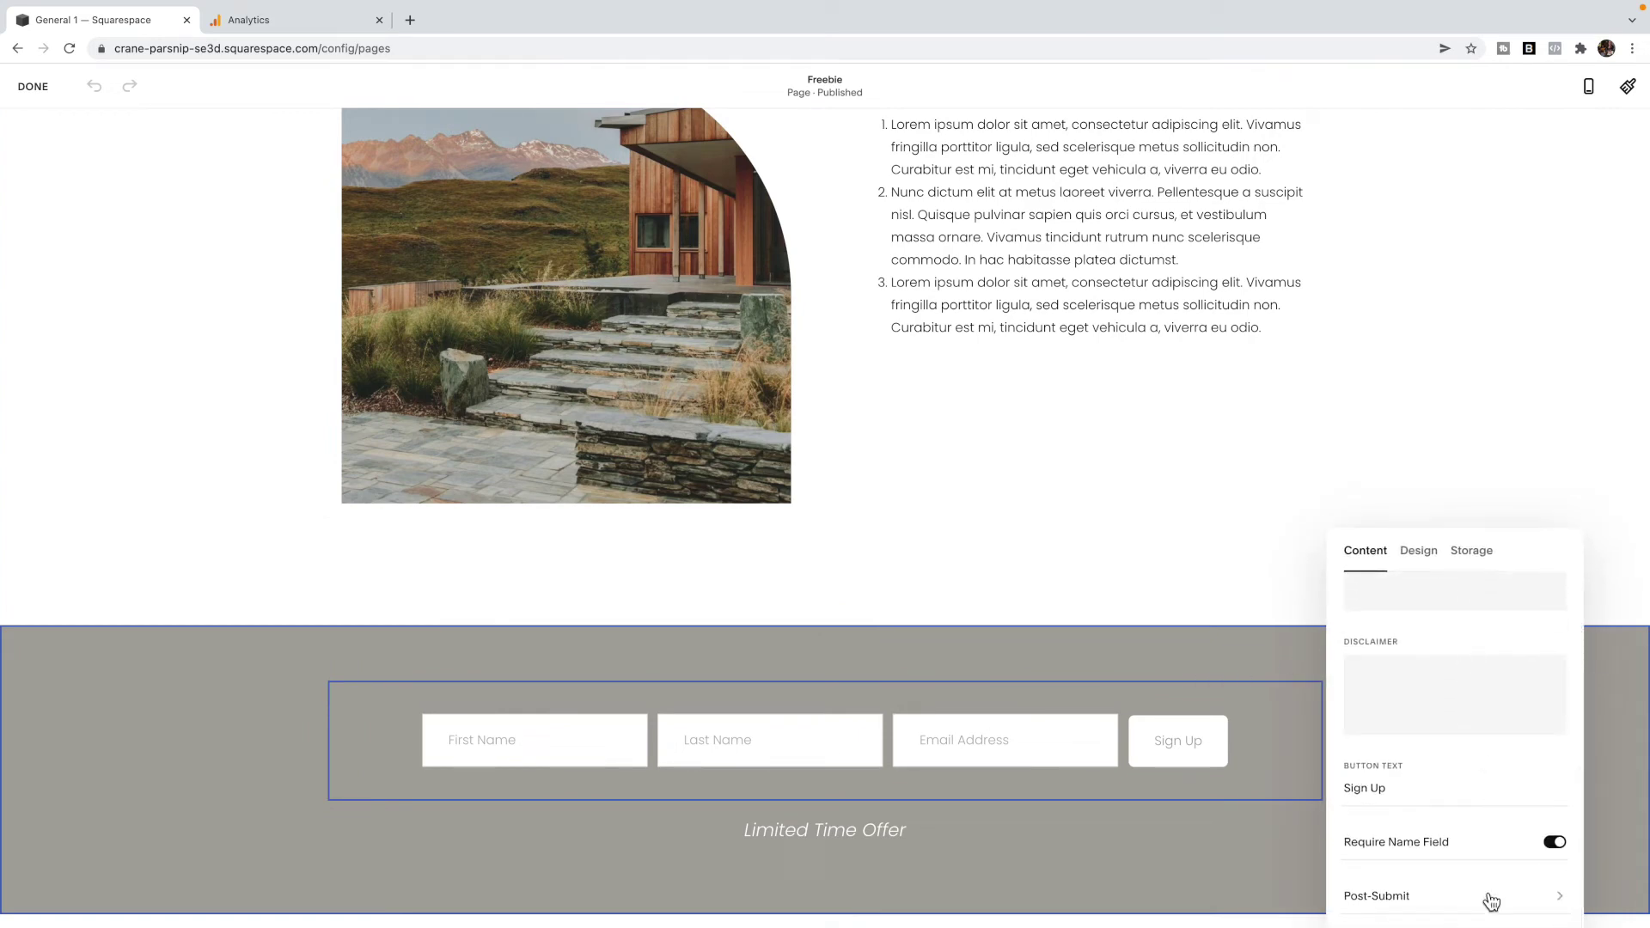
left_click(1426, 902)
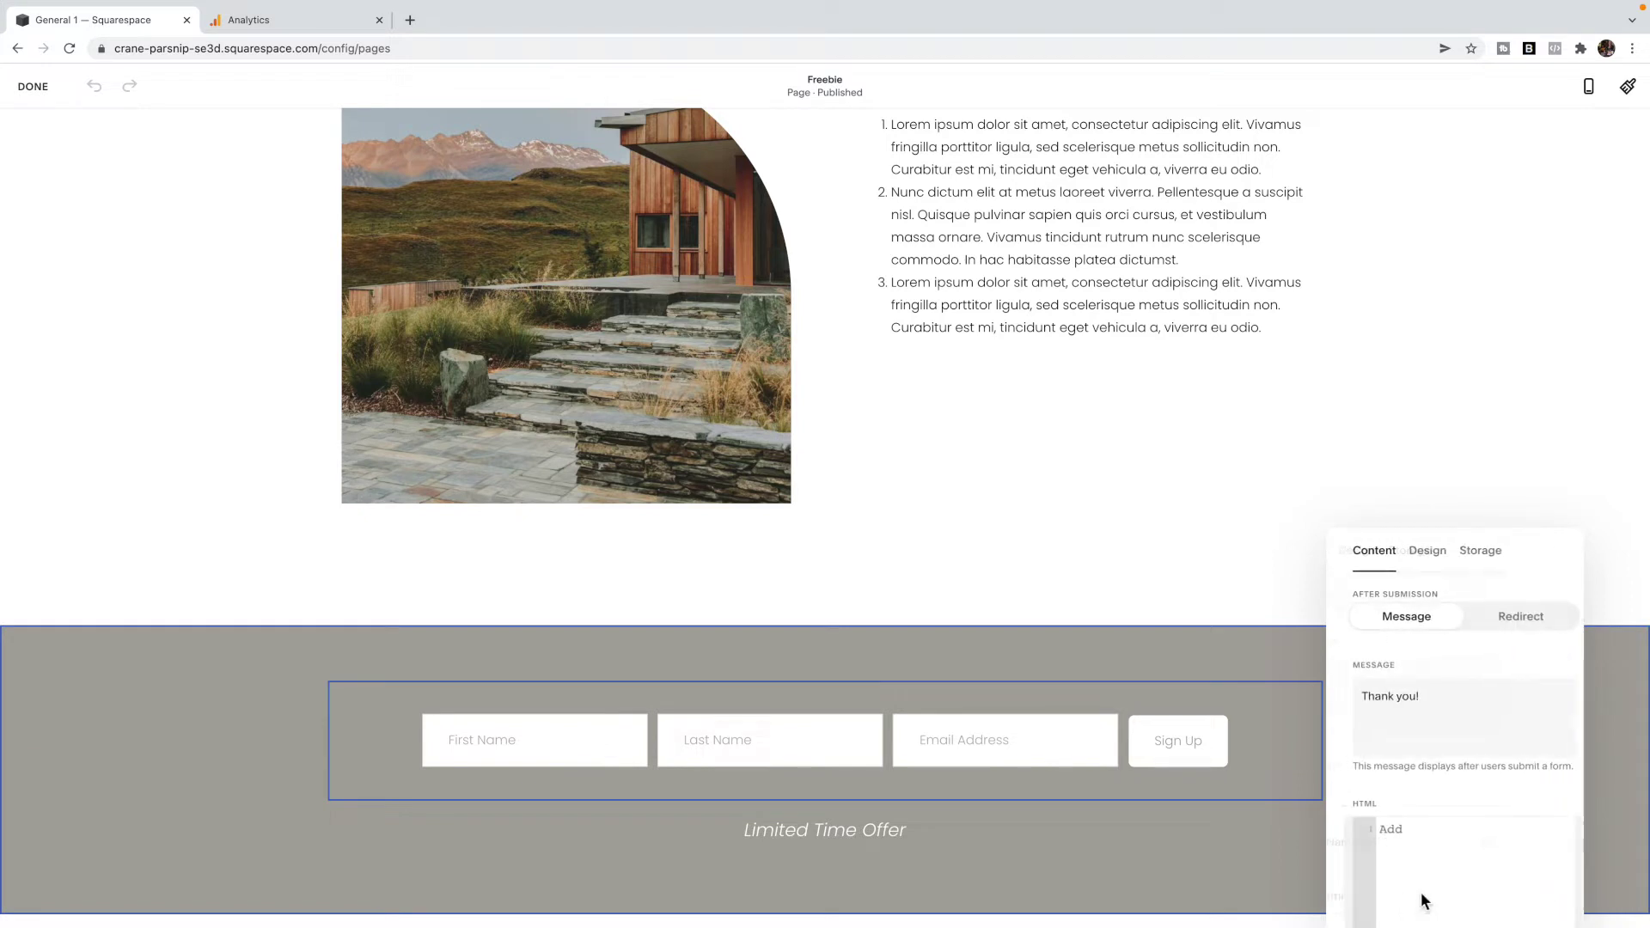
Step: Redirect submissions to the Freebie Thank You page (/freebie-thank-you), save, and finish editing
left_click(1515, 625)
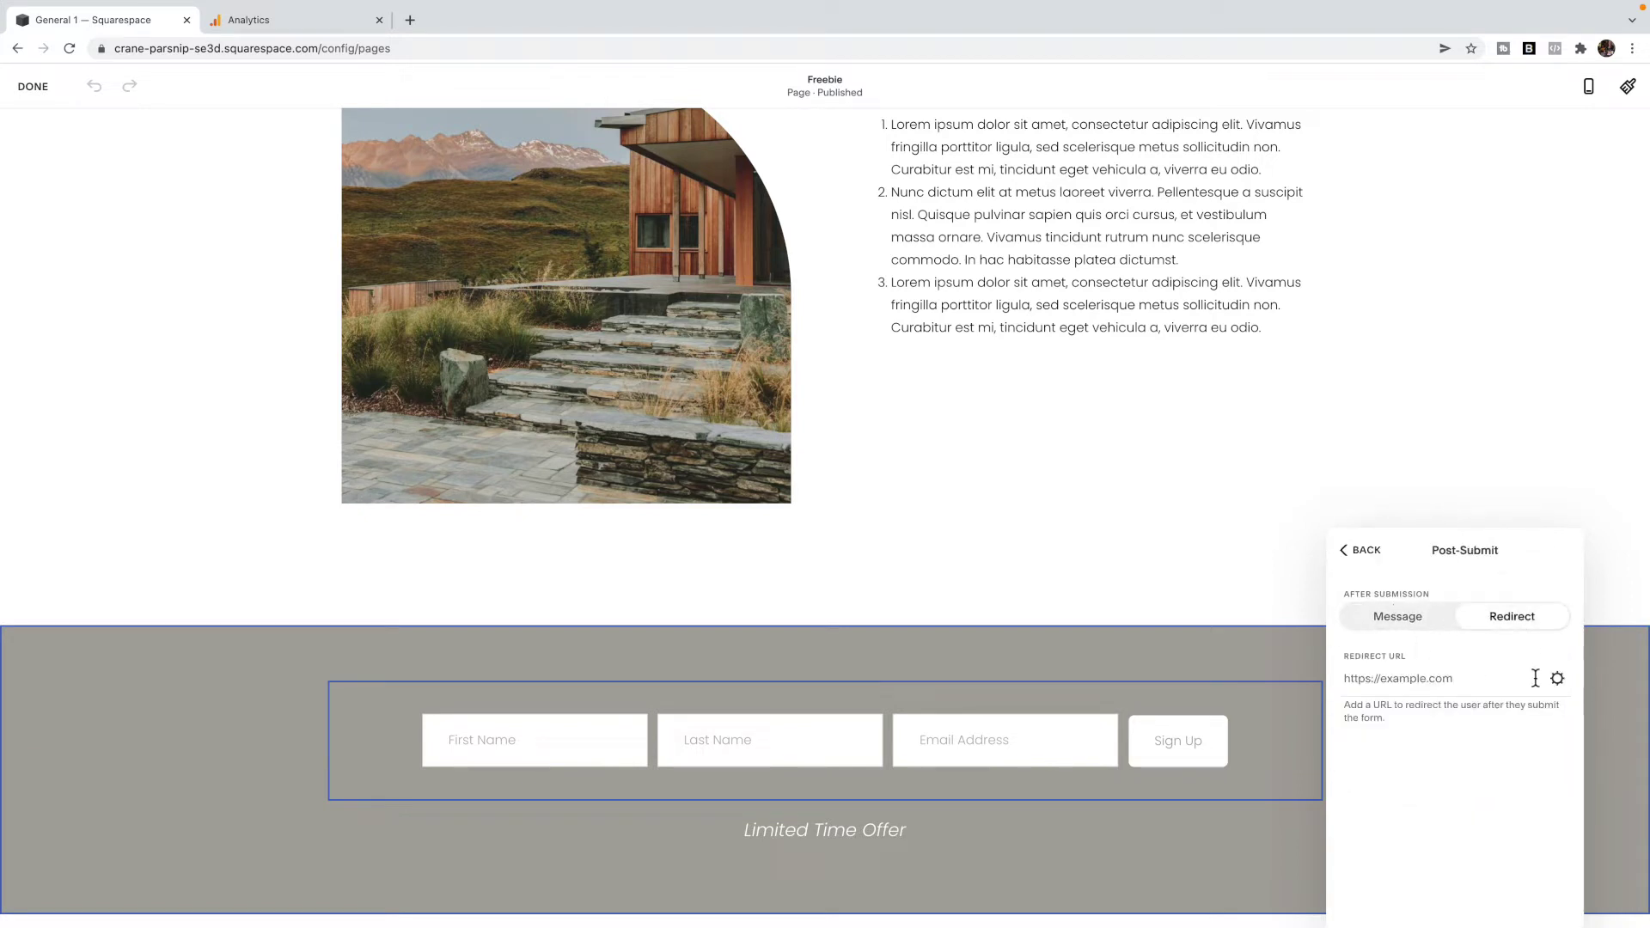
left_click(1557, 679)
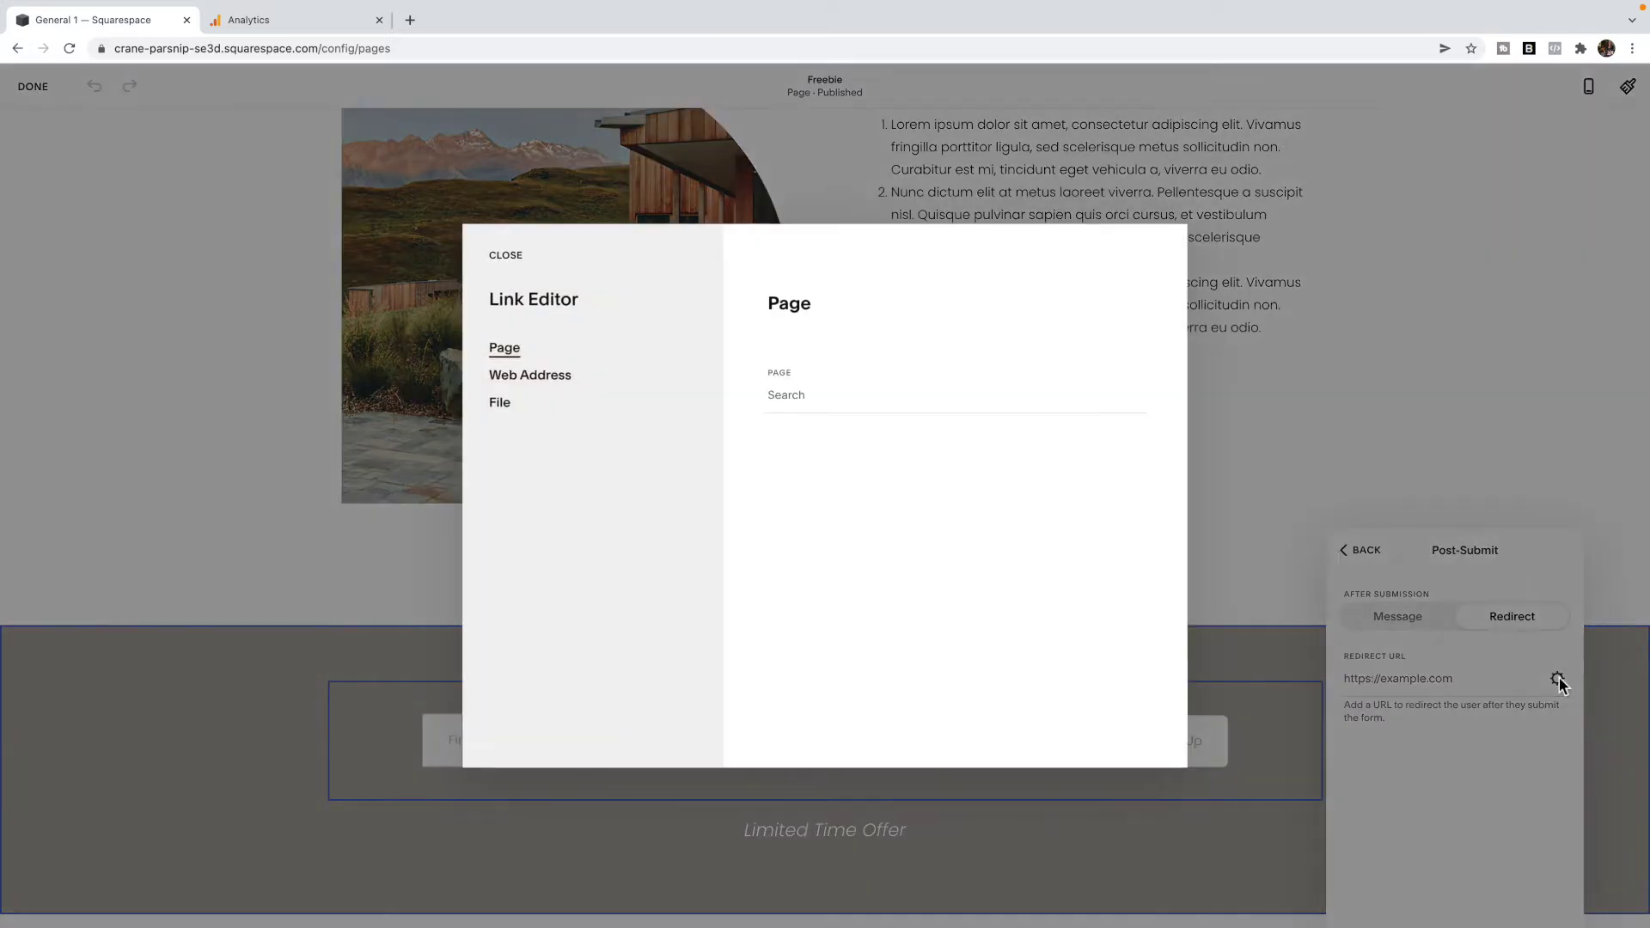
left_click(856, 409)
type("/thank")
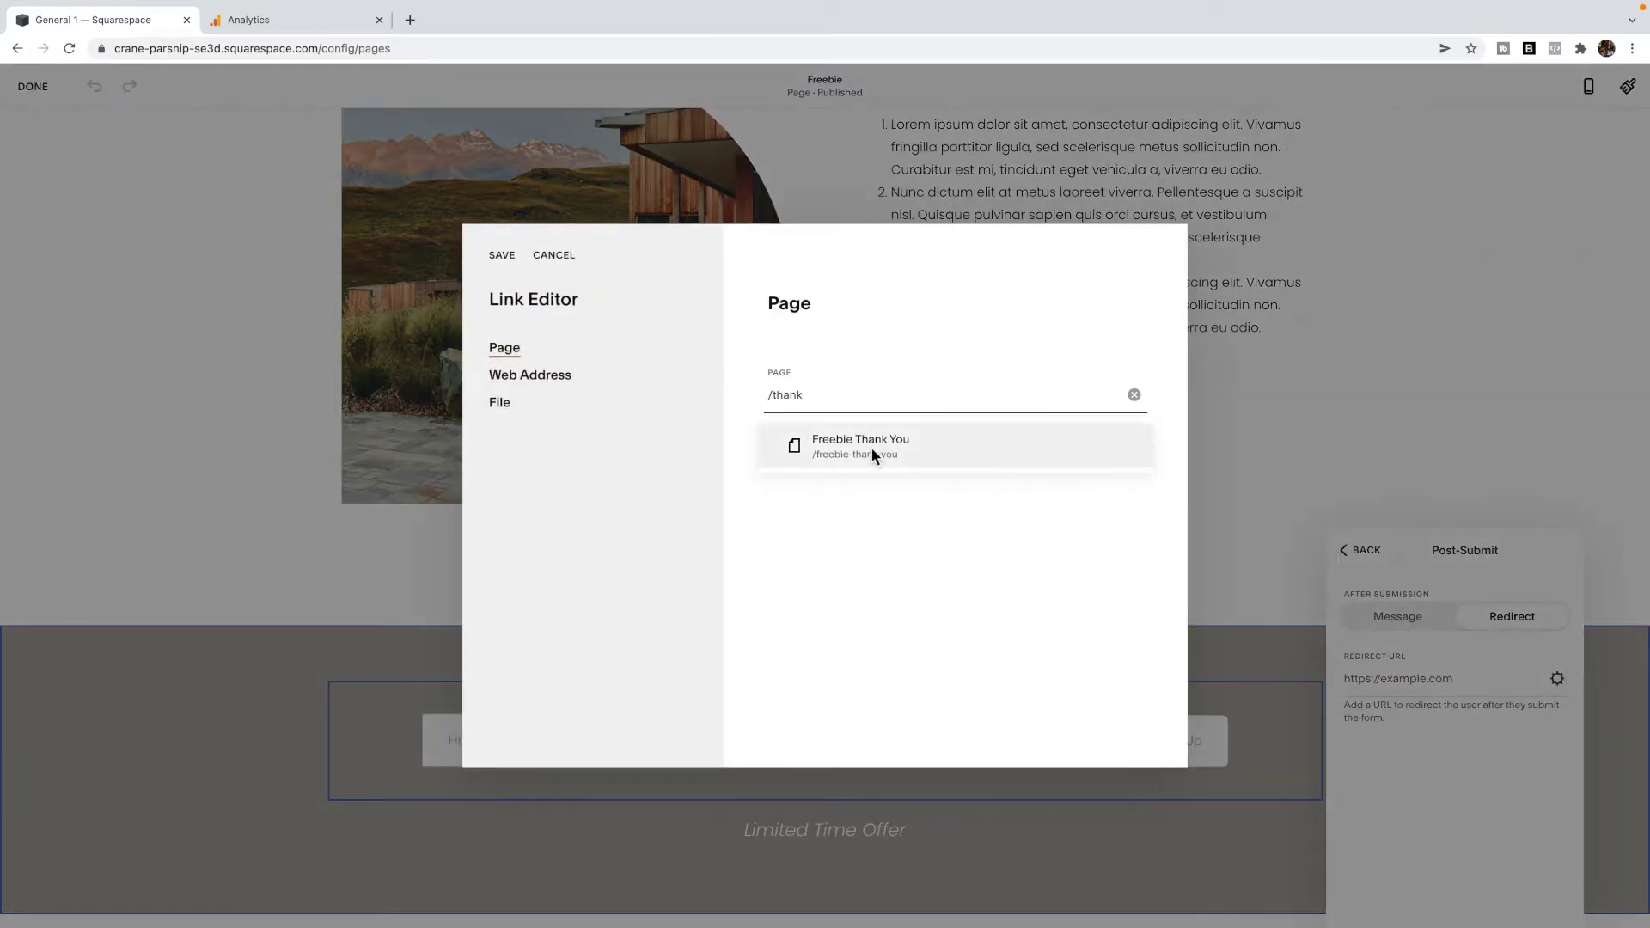
left_click(870, 446)
left_click(504, 257)
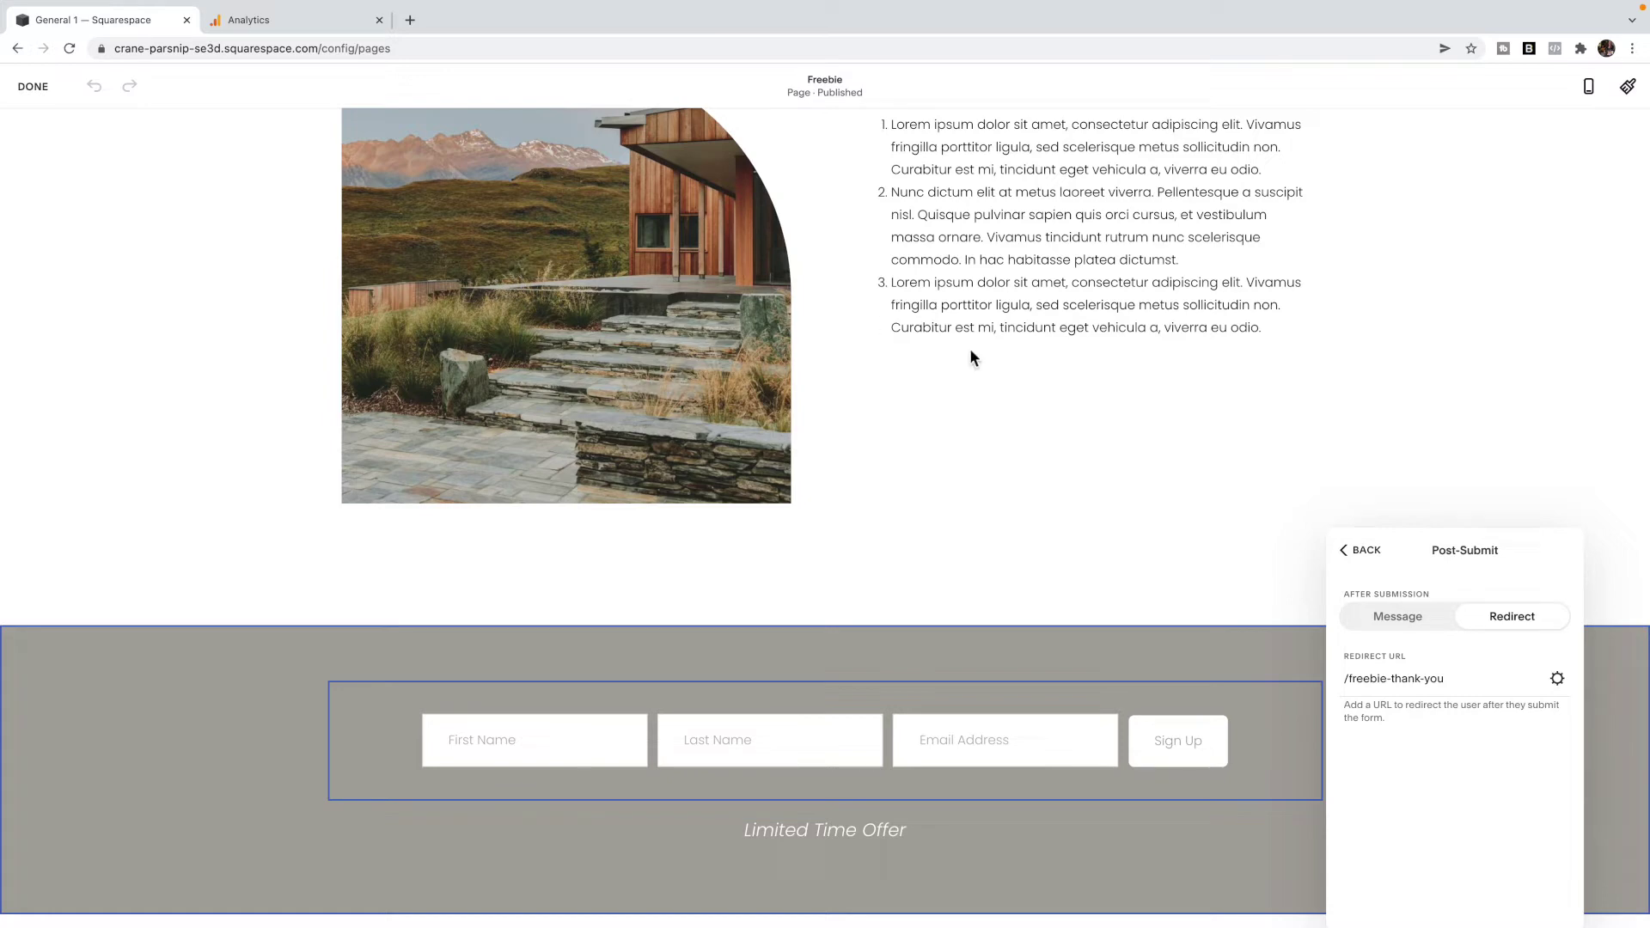
left_click(1136, 505)
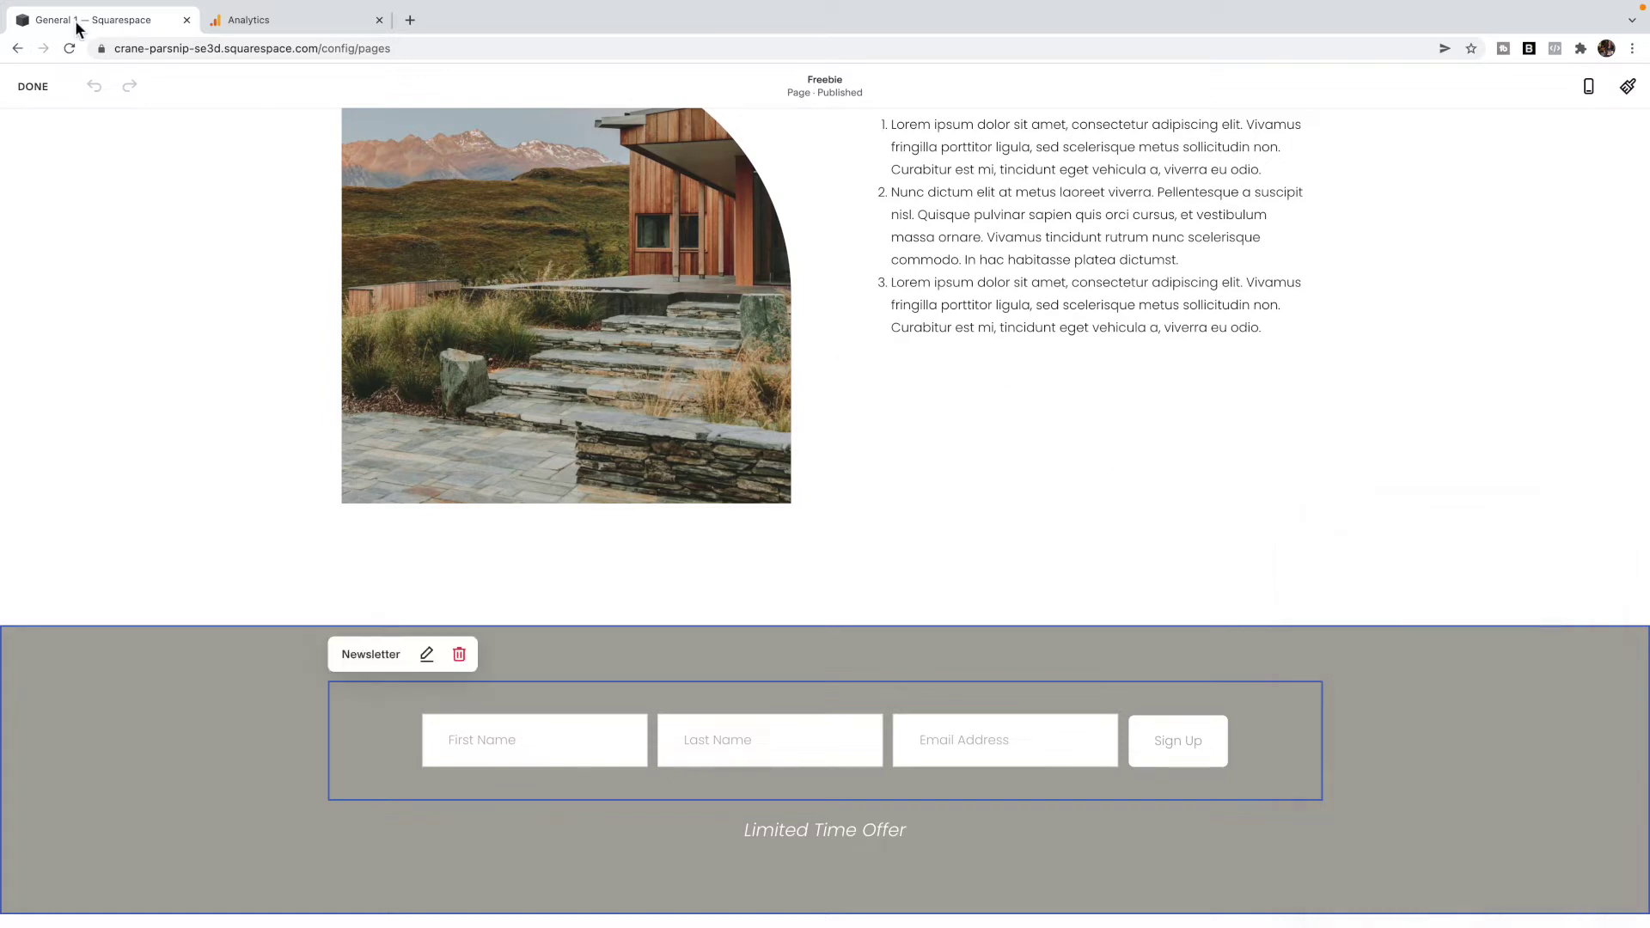
left_click(33, 87)
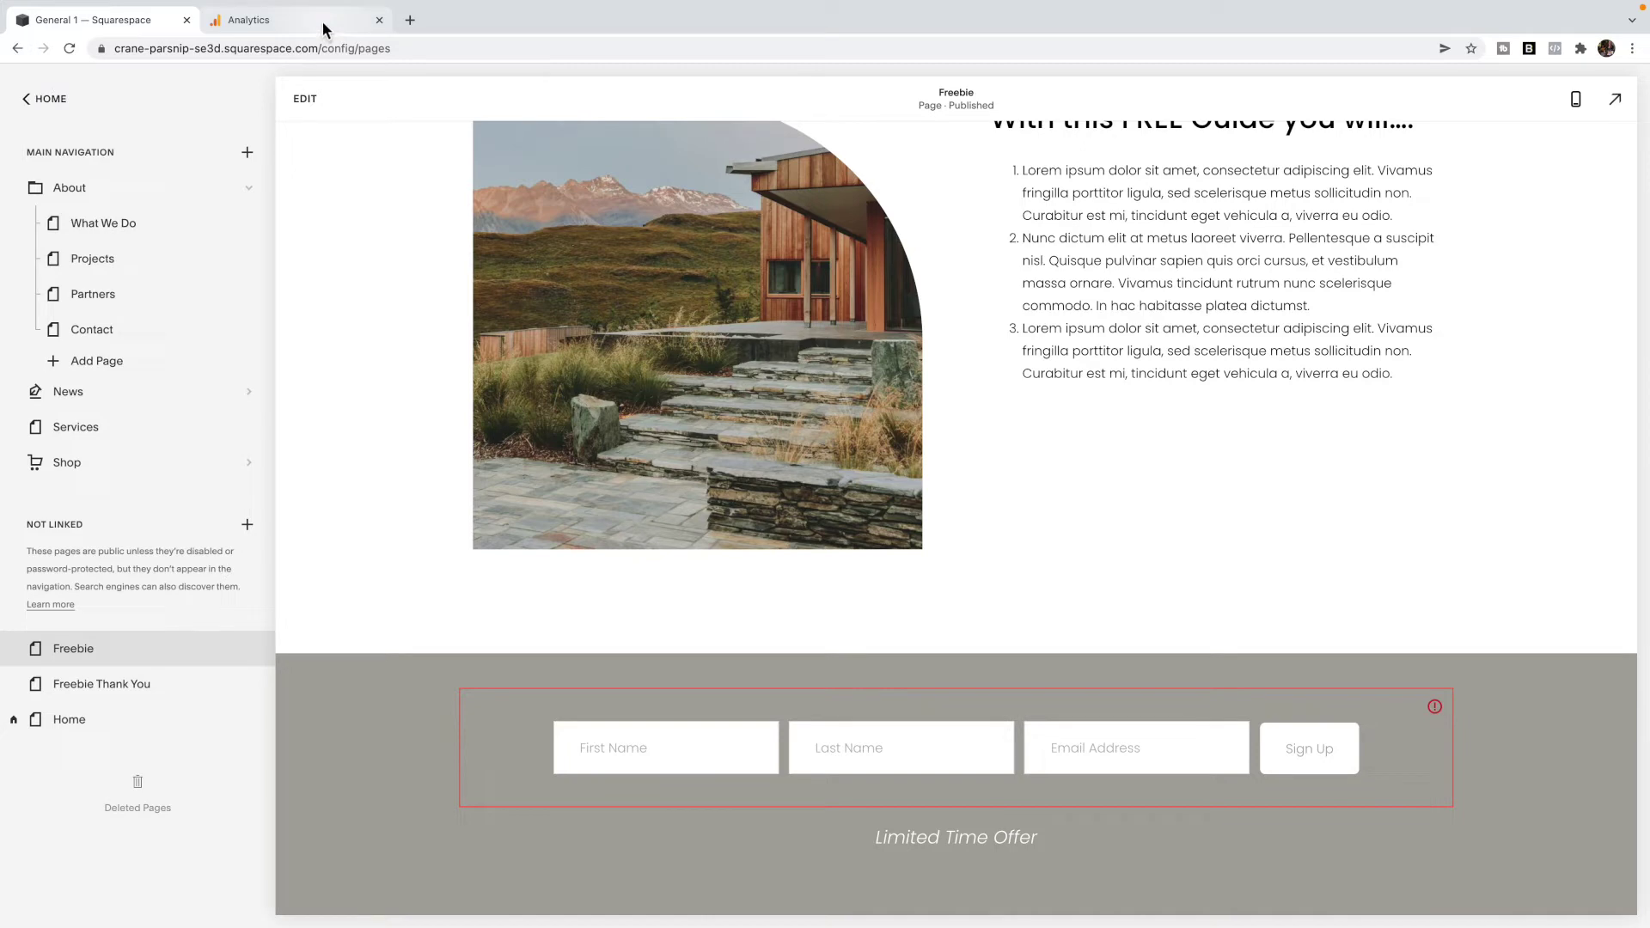
Step: Check the /freebie and /freebie-thank-you slugs in page settings, then switch to Google Analytics
left_click(250, 651)
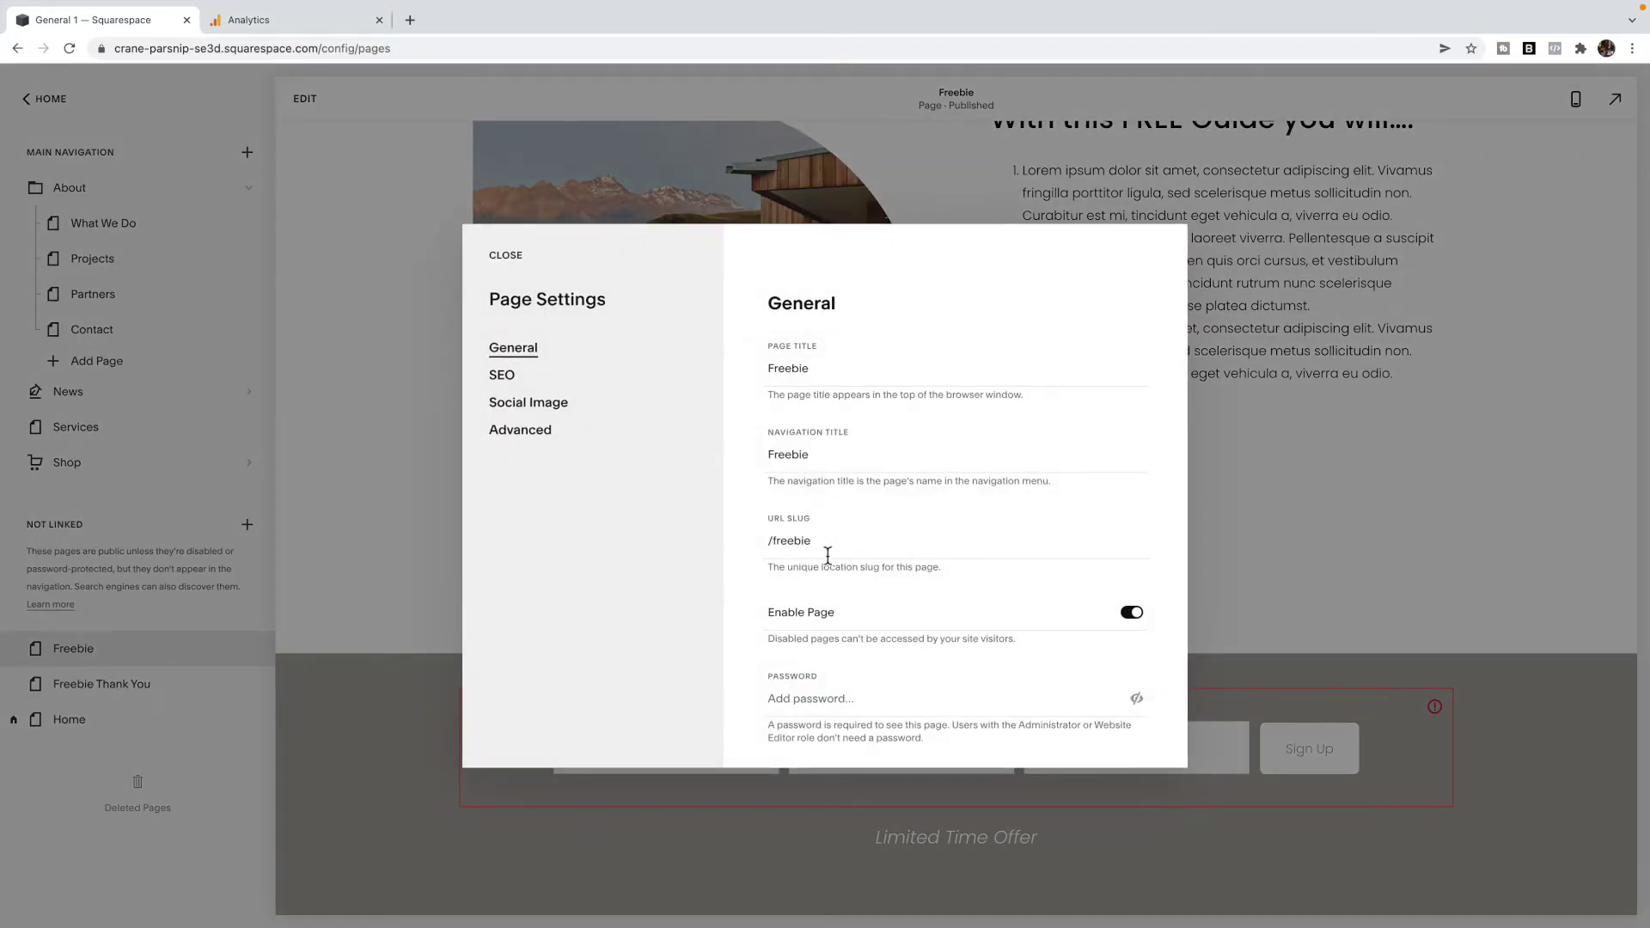
left_click(506, 256)
left_click(250, 685)
left_click(504, 258)
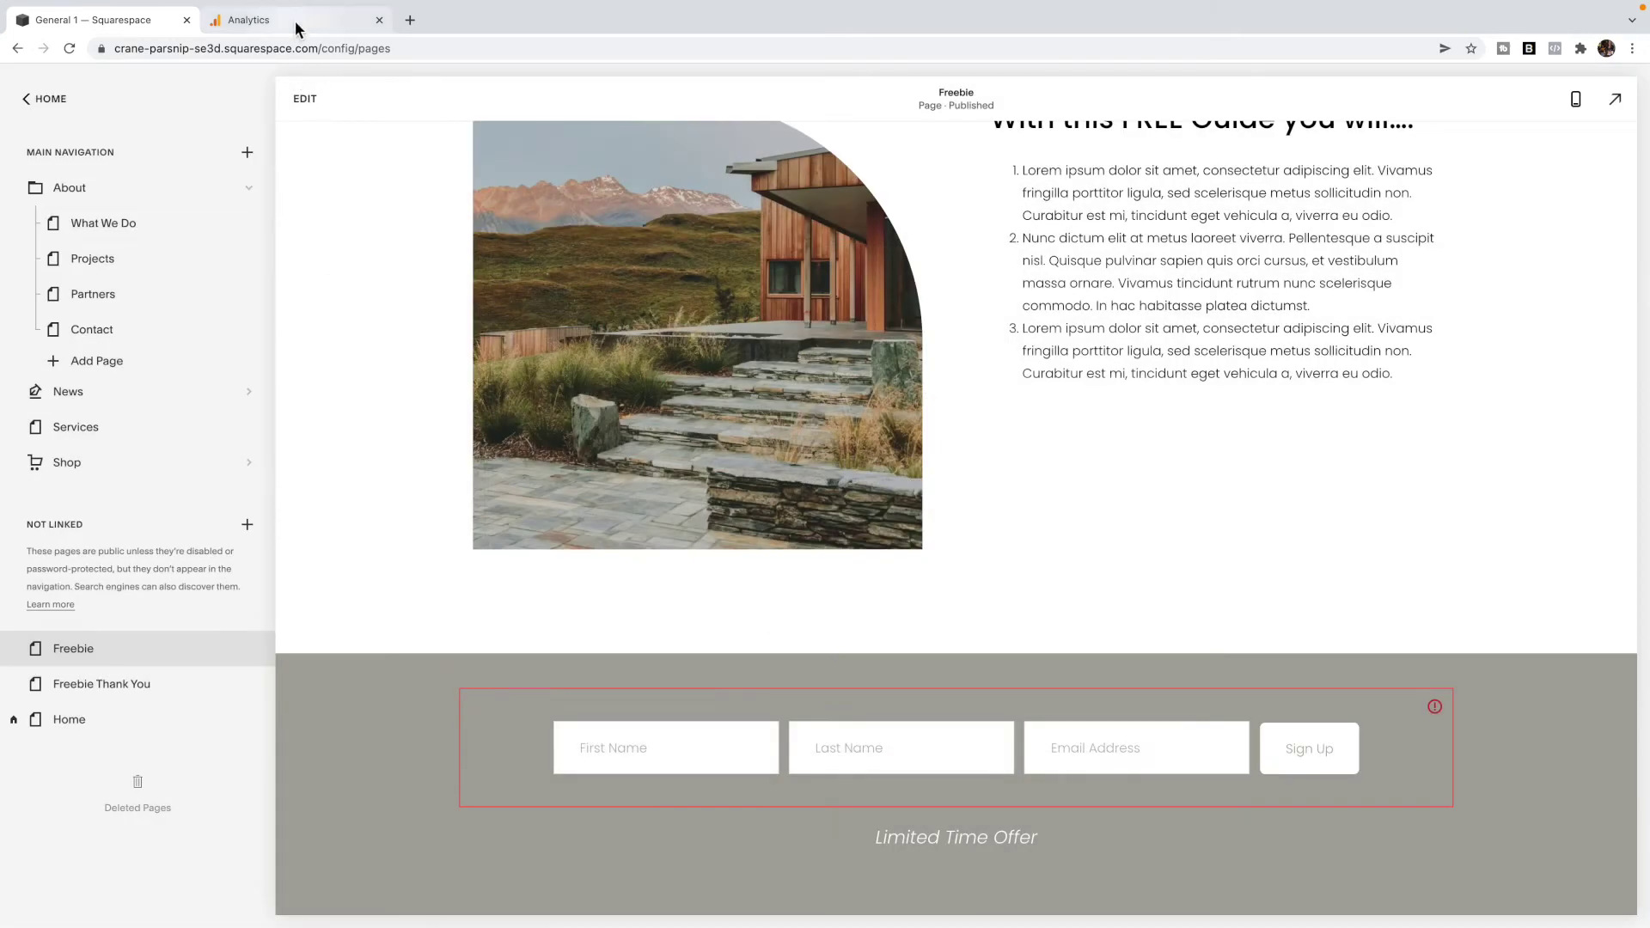
left_click(295, 21)
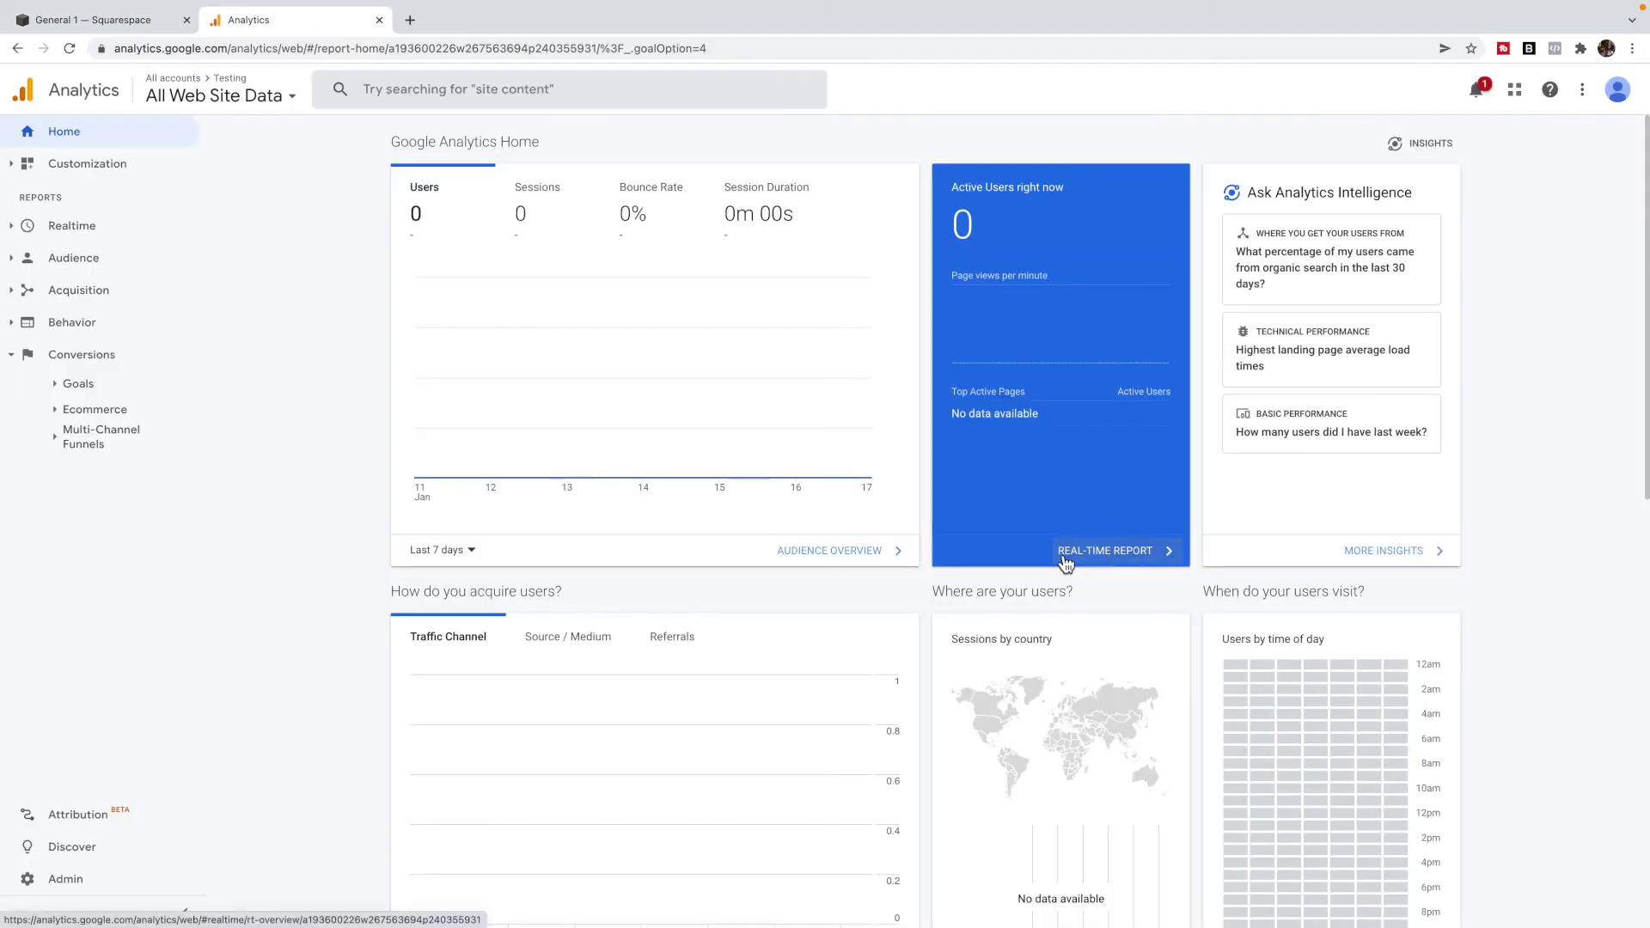
Step: Create a new Destination goal named 'Freebie Conversion' under Admin > Goals and continue to details
left_click(119, 894)
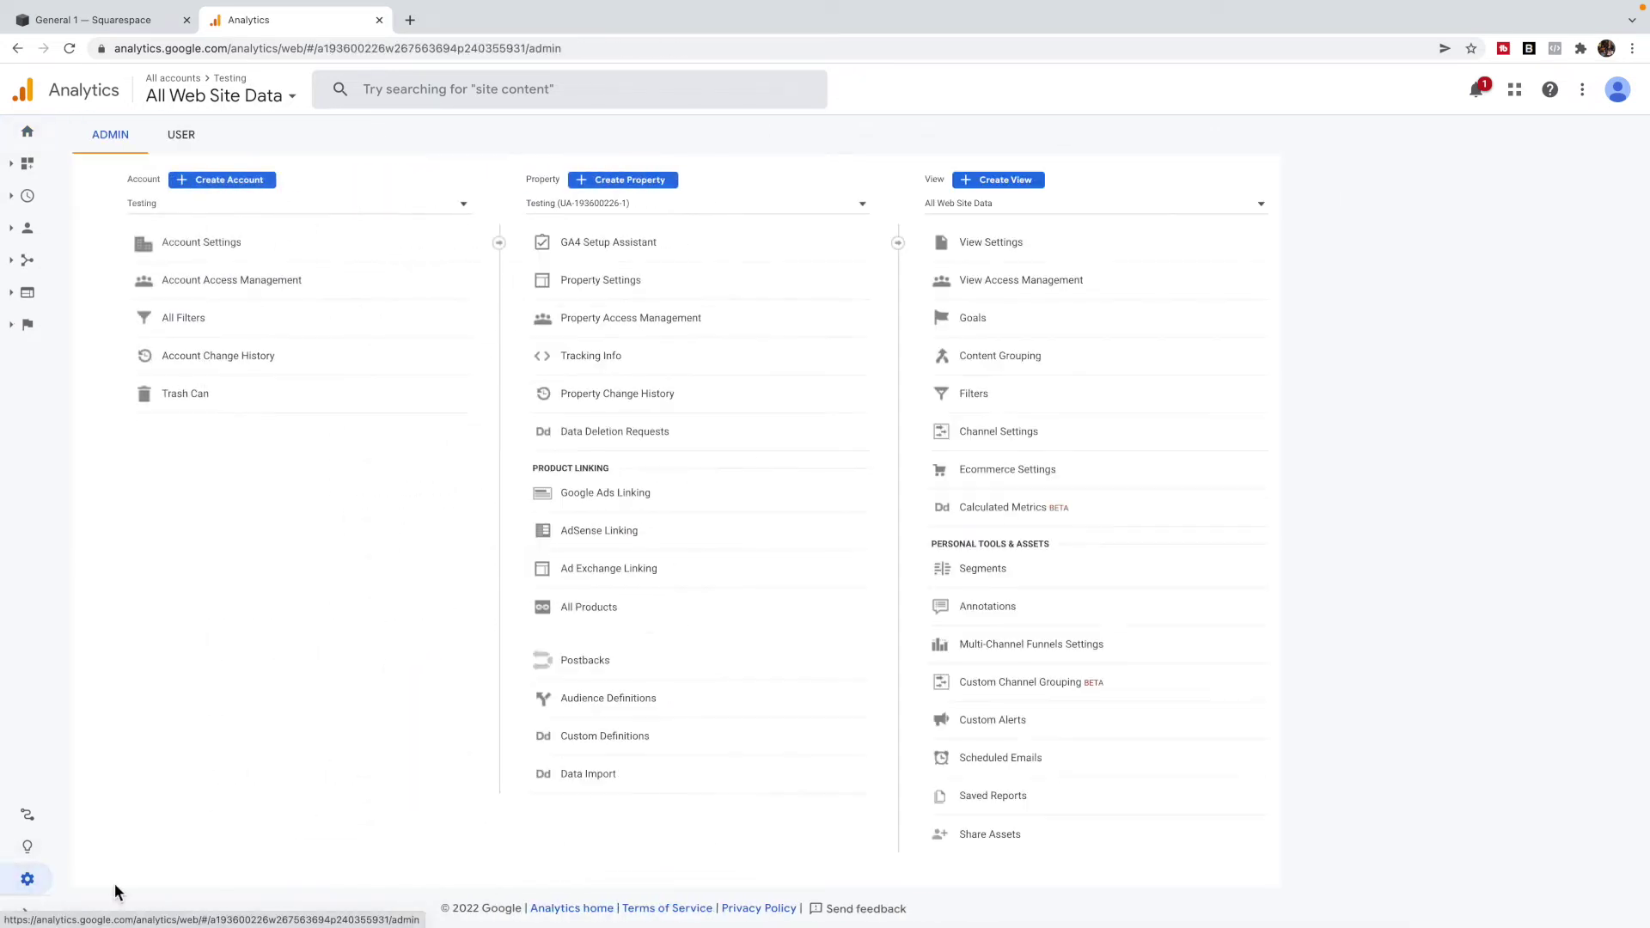
left_click(990, 331)
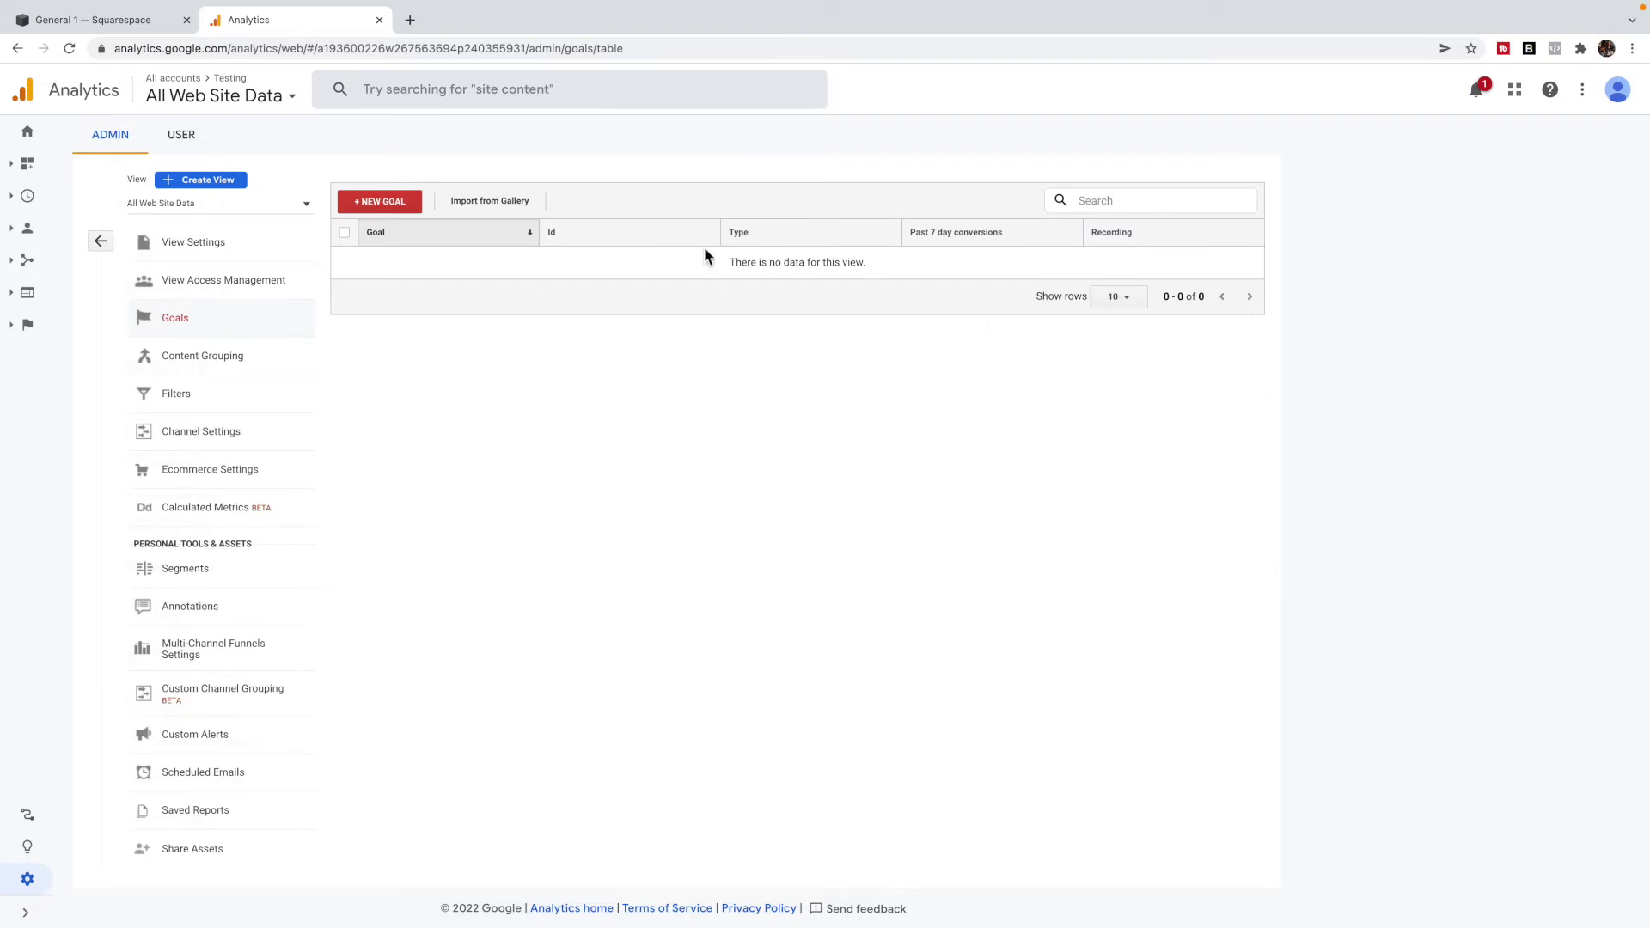
left_click(388, 204)
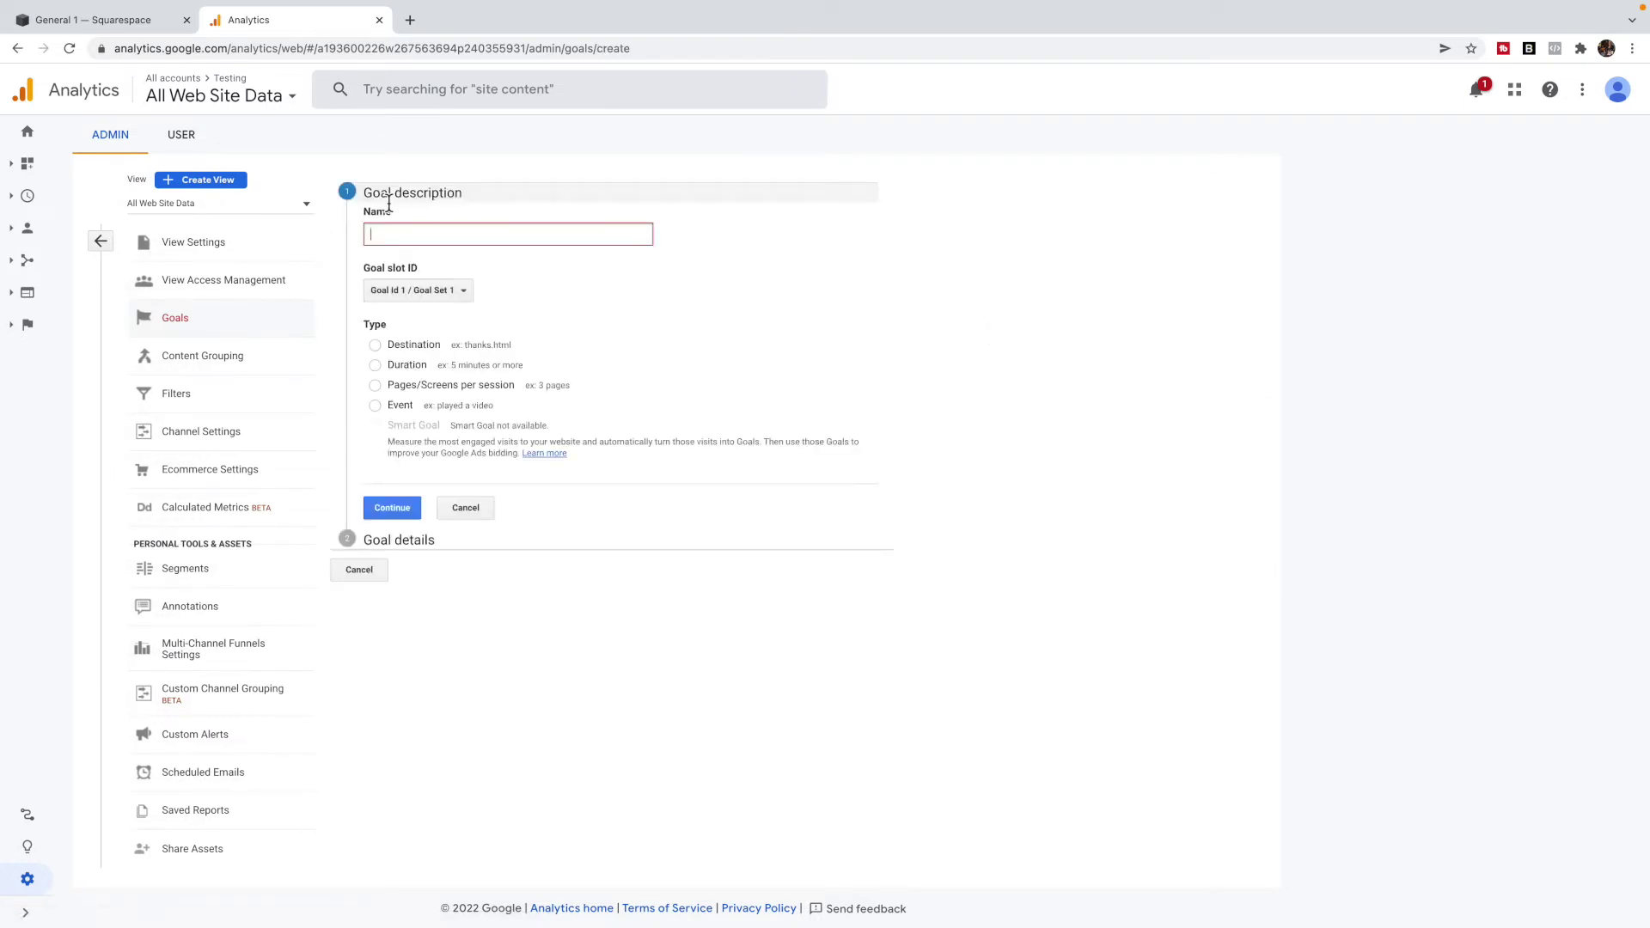
type("Fr")
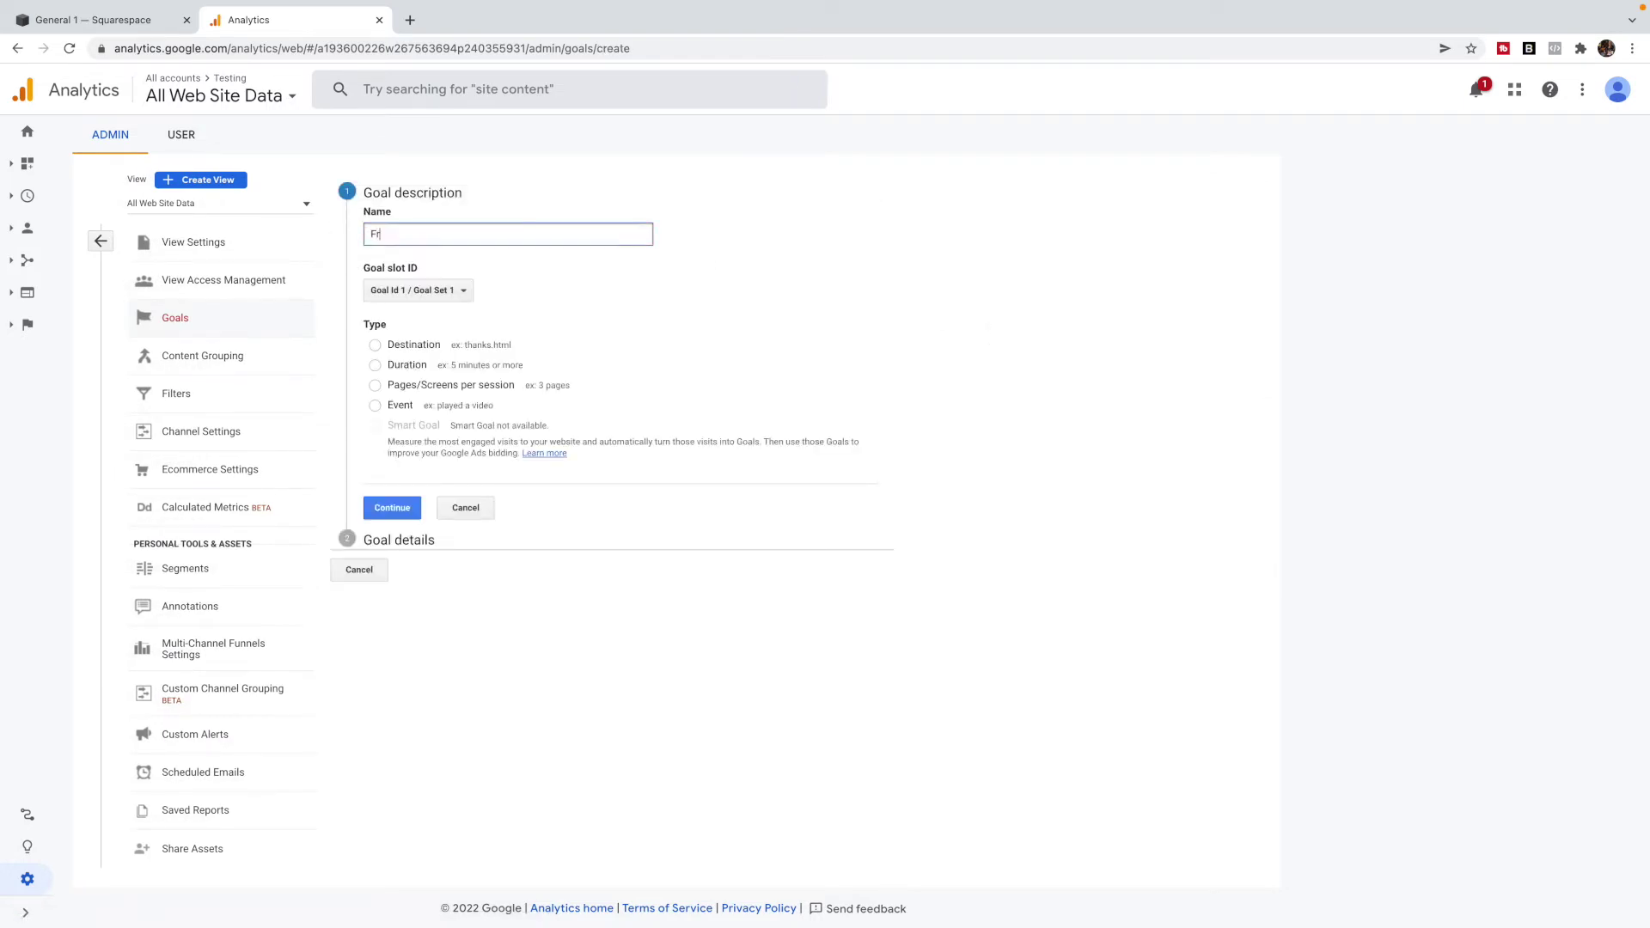
type("eebie Conversion")
left_click(380, 346)
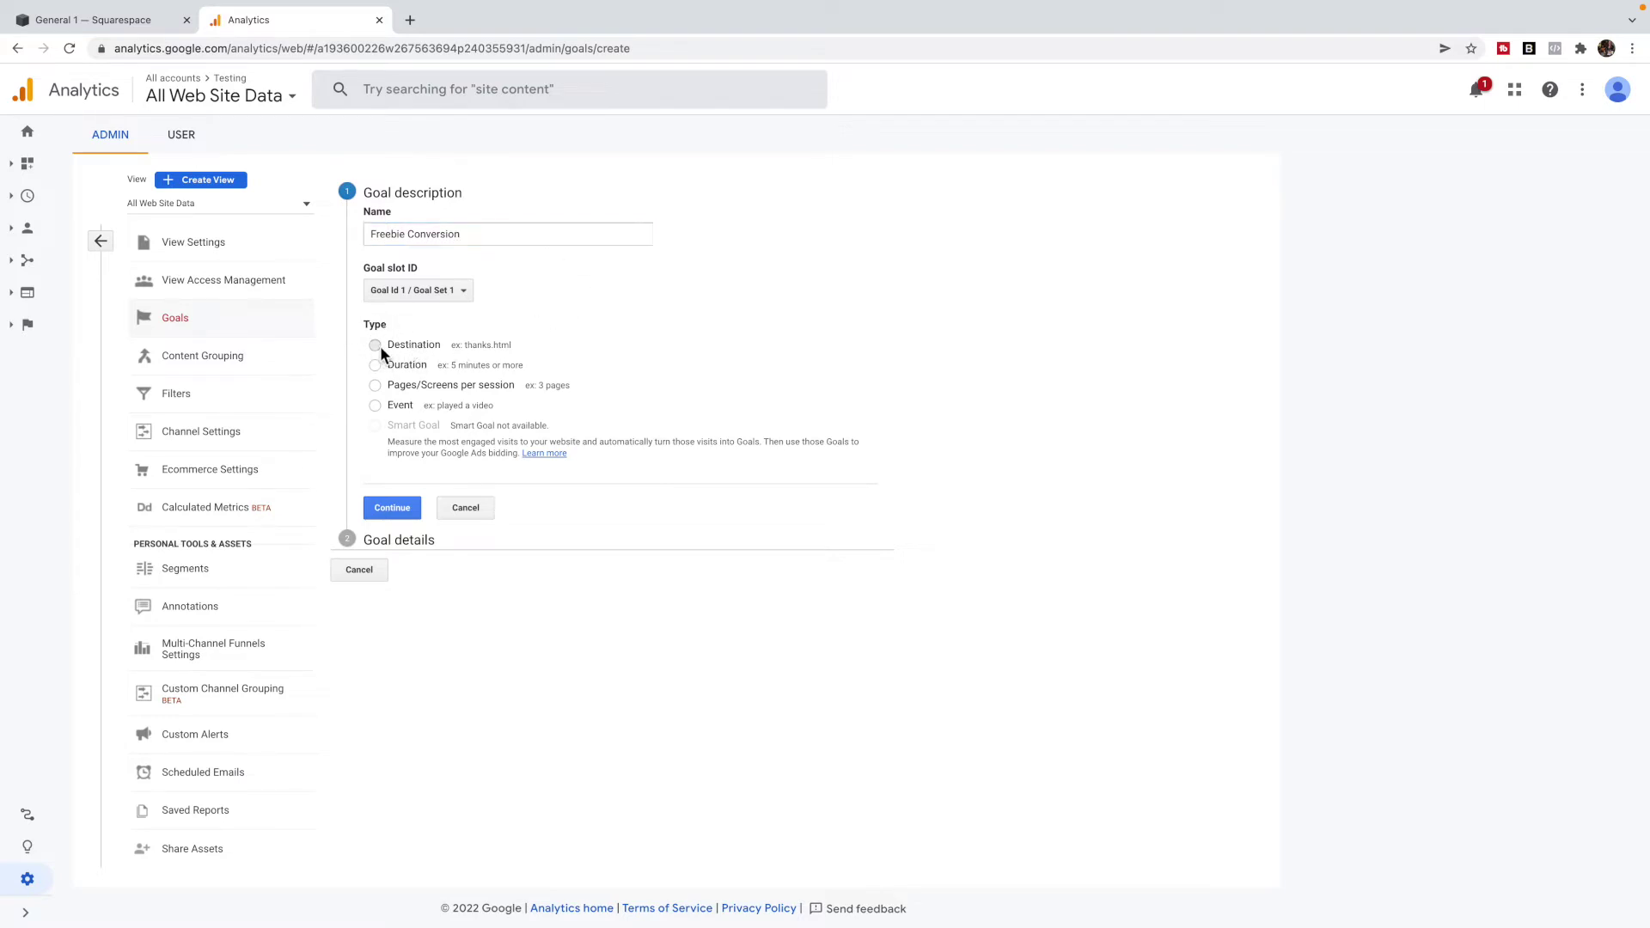
left_click(405, 509)
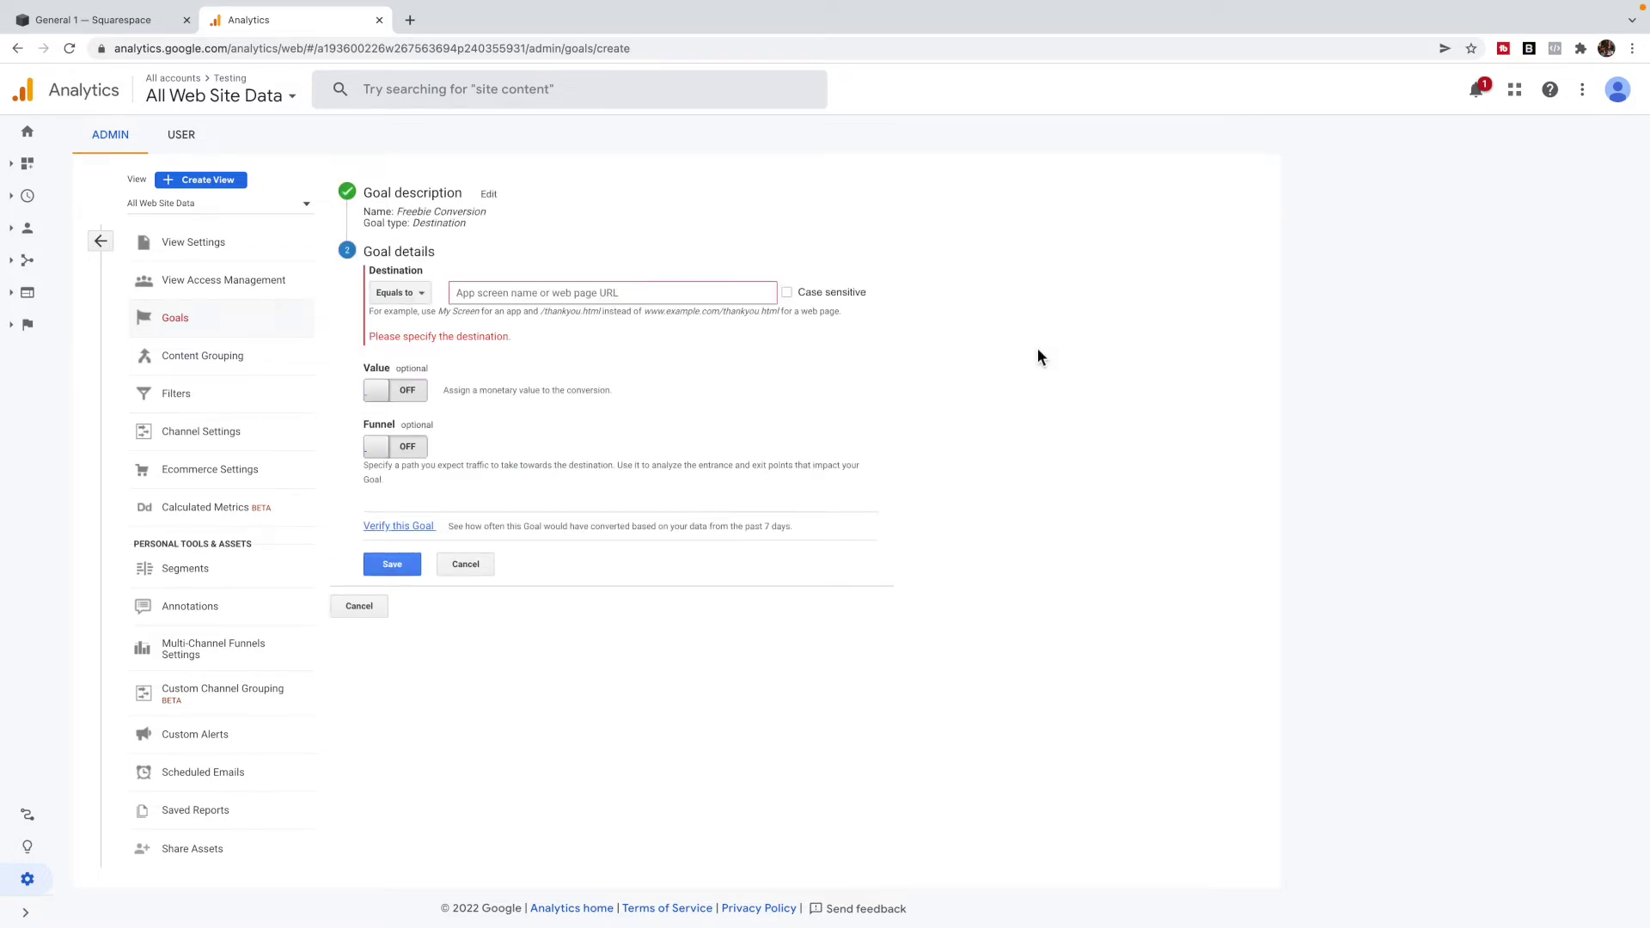
left_click(143, 26)
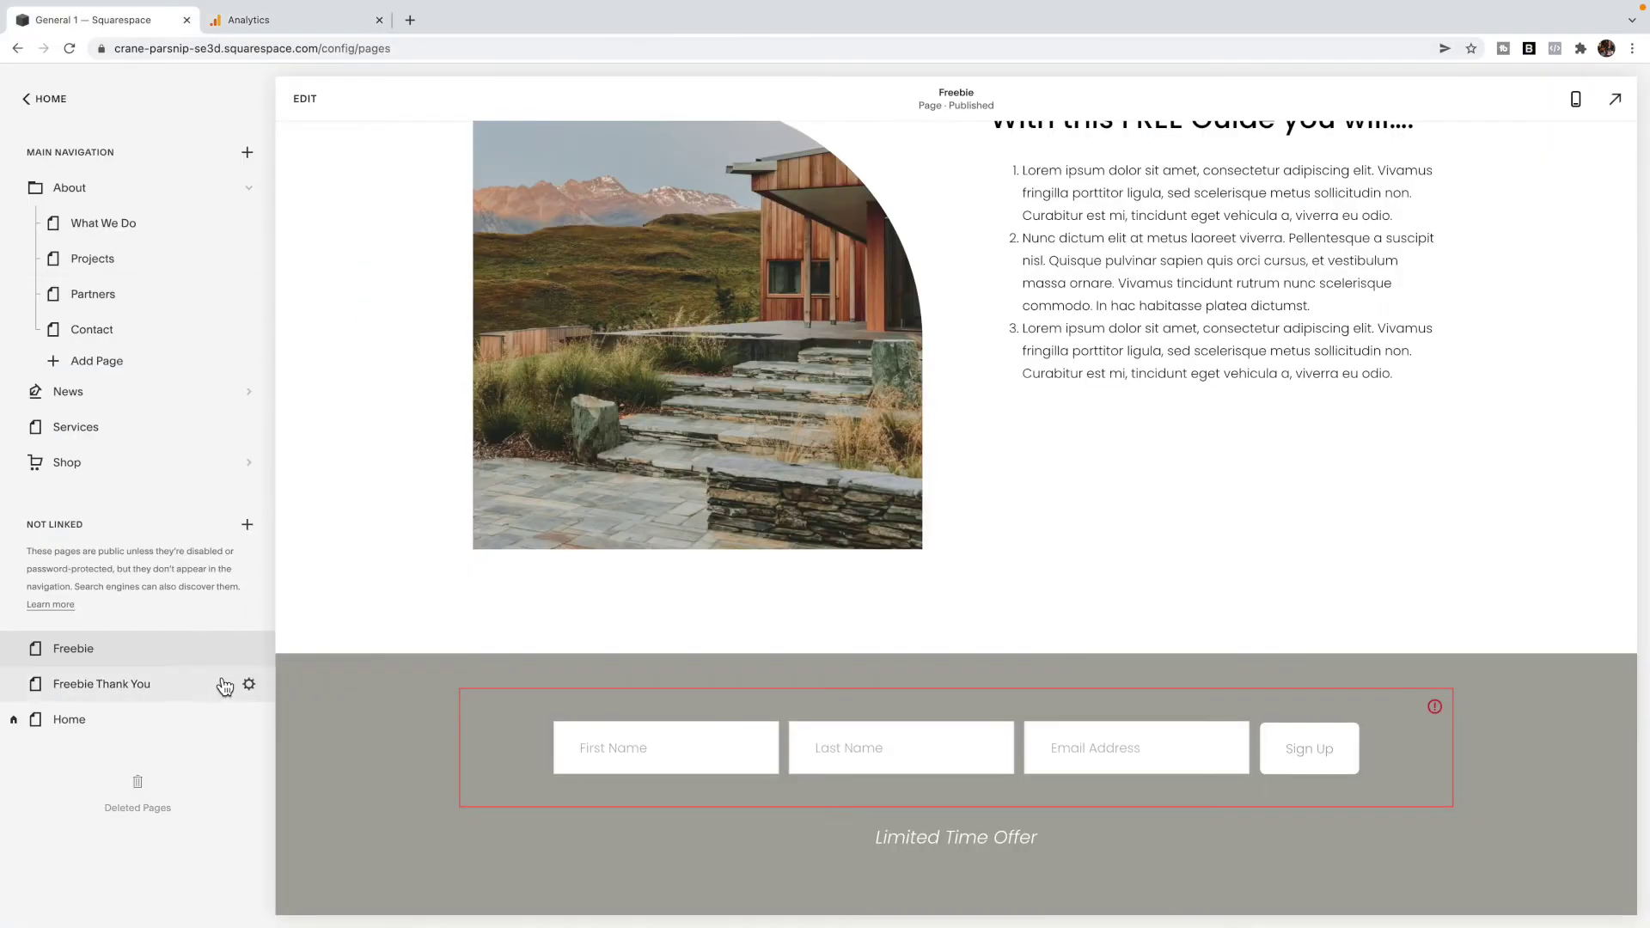
Step: Open the live Freebie Thank You page and select its URL for copying
left_click(193, 687)
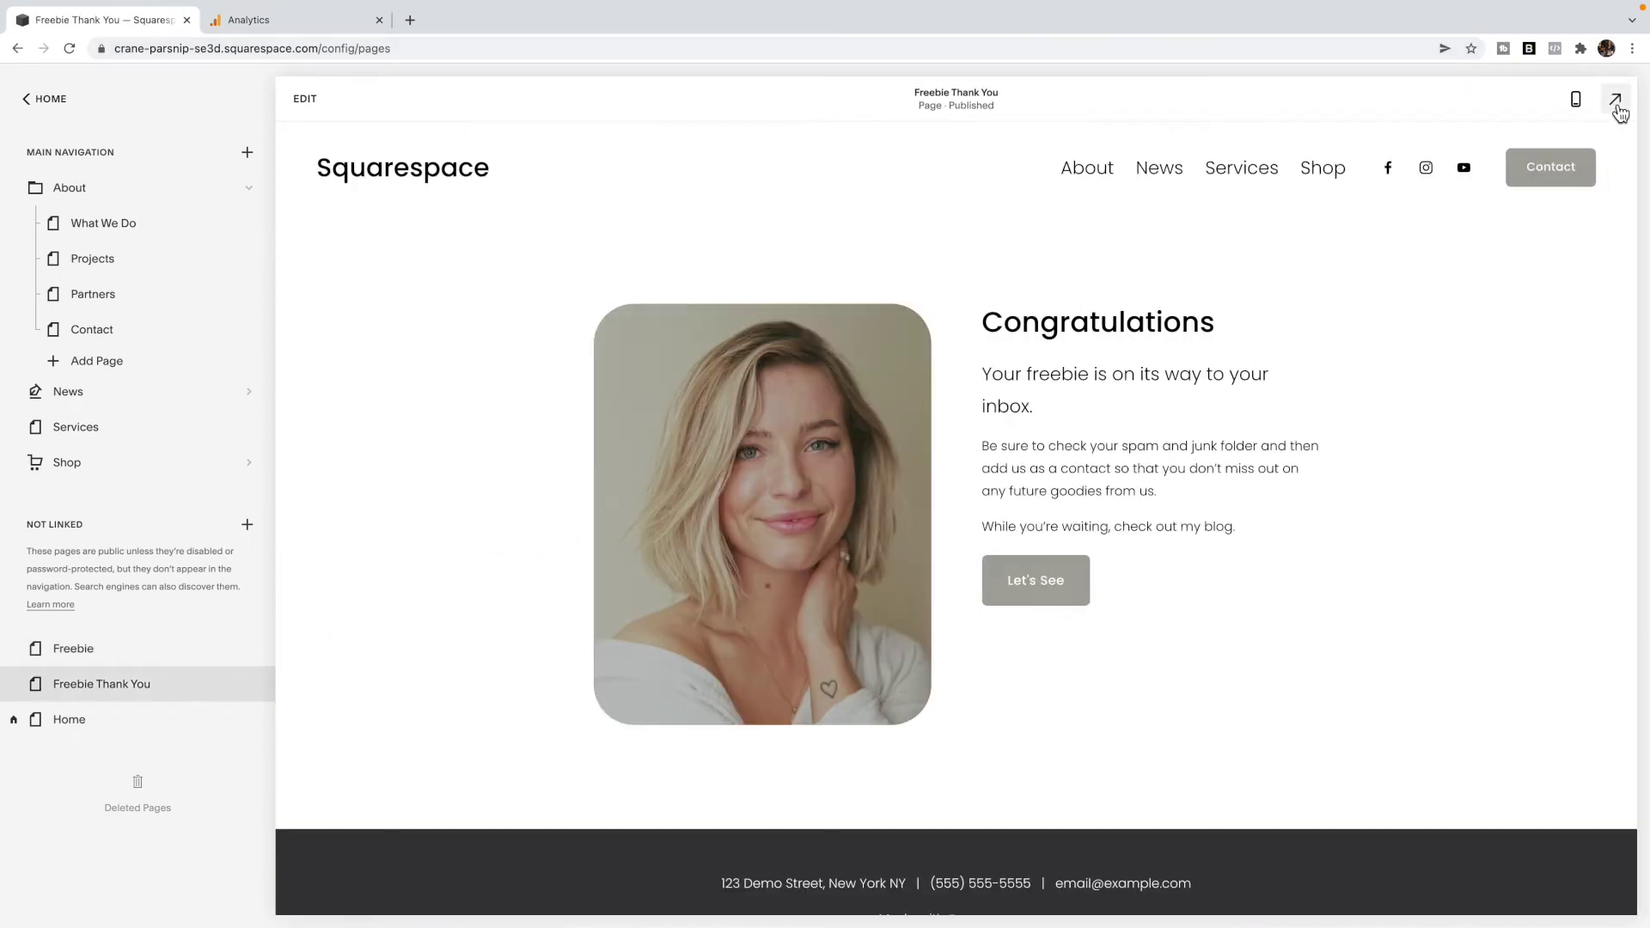
left_click(1618, 107)
left_click_drag(419, 49, 107, 51)
key("ctrl+c")
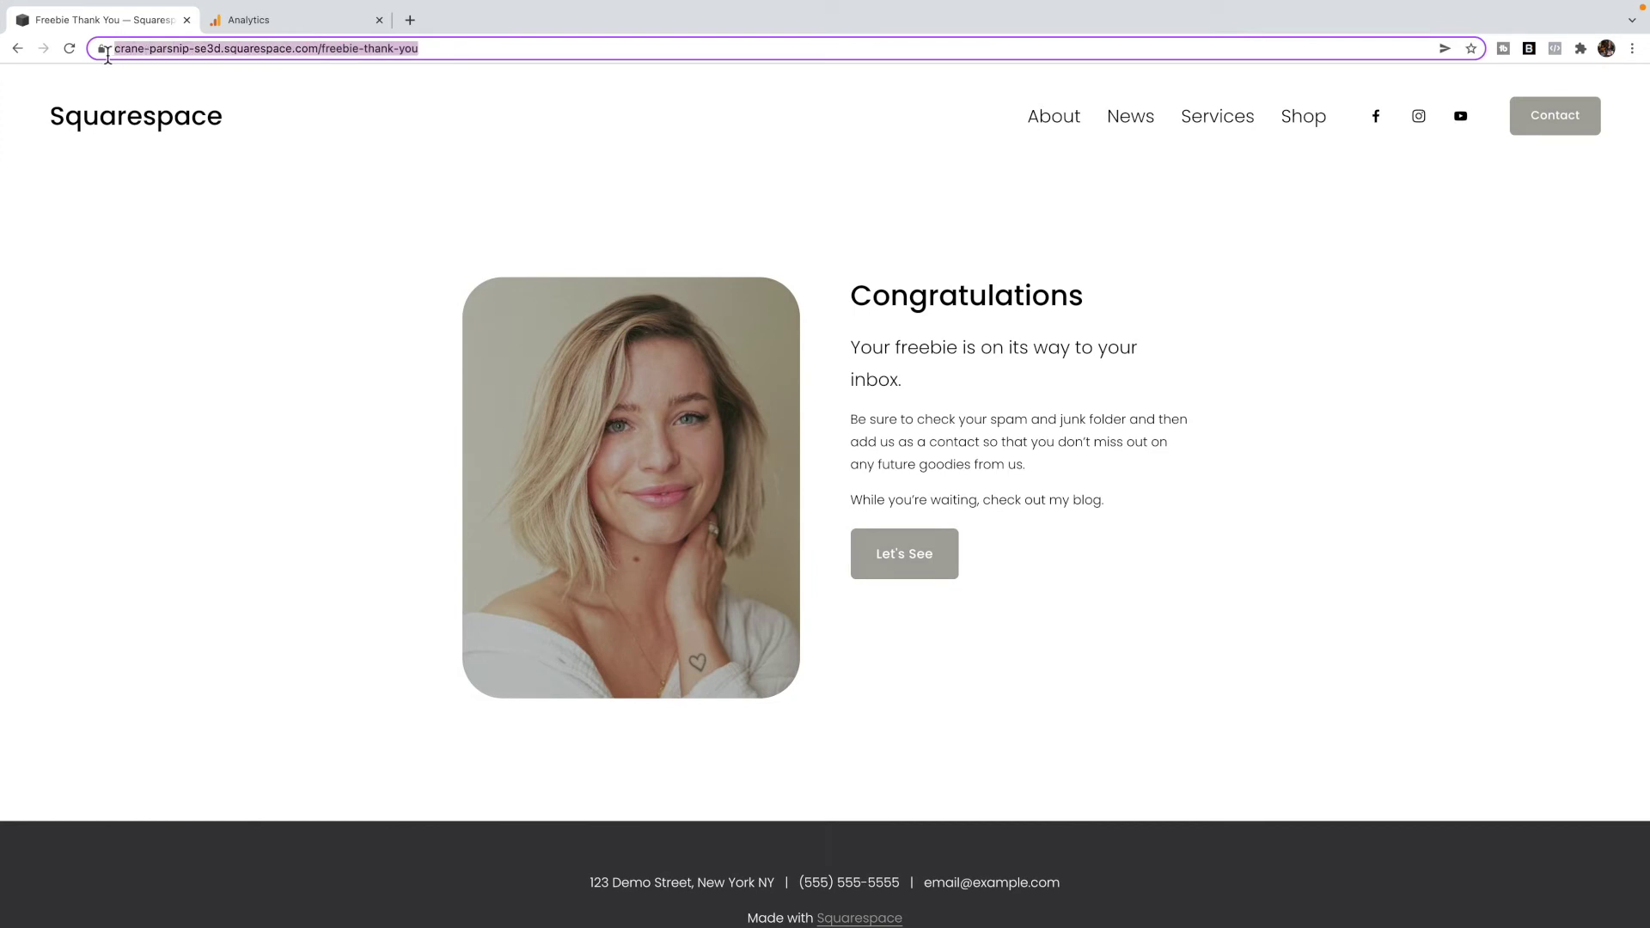
left_click(296, 20)
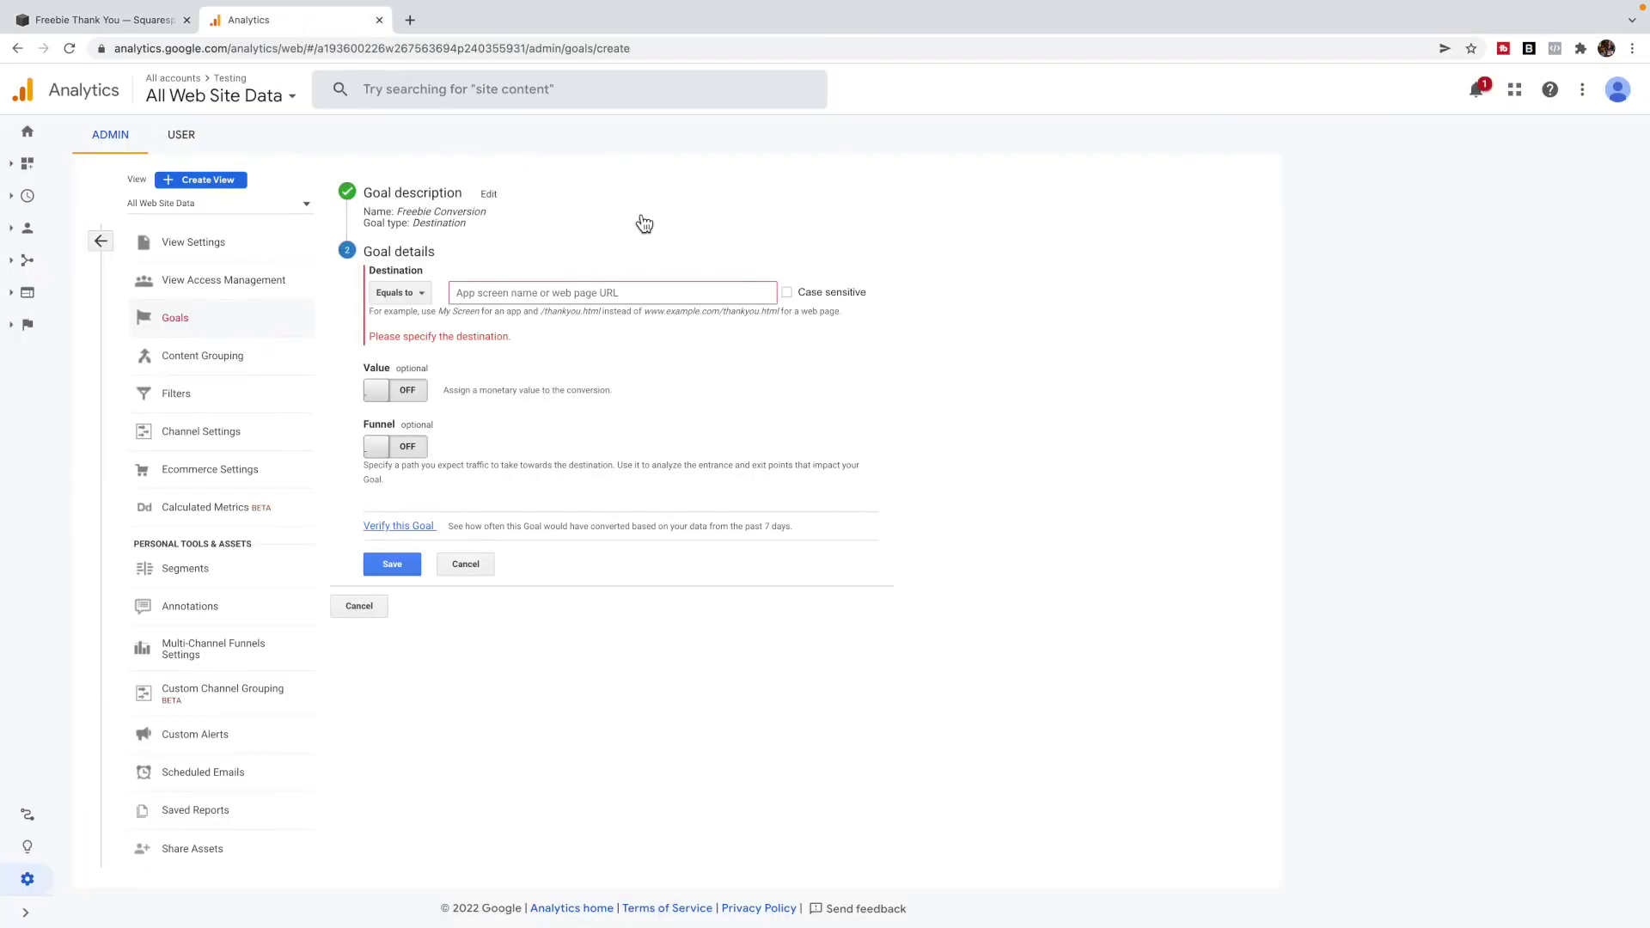
Step: Paste the thank-you URL as Destination, turn the funnel on, and name Step 1 'Freebie Opt In Page'
left_click(635, 291)
key("ctrl+v")
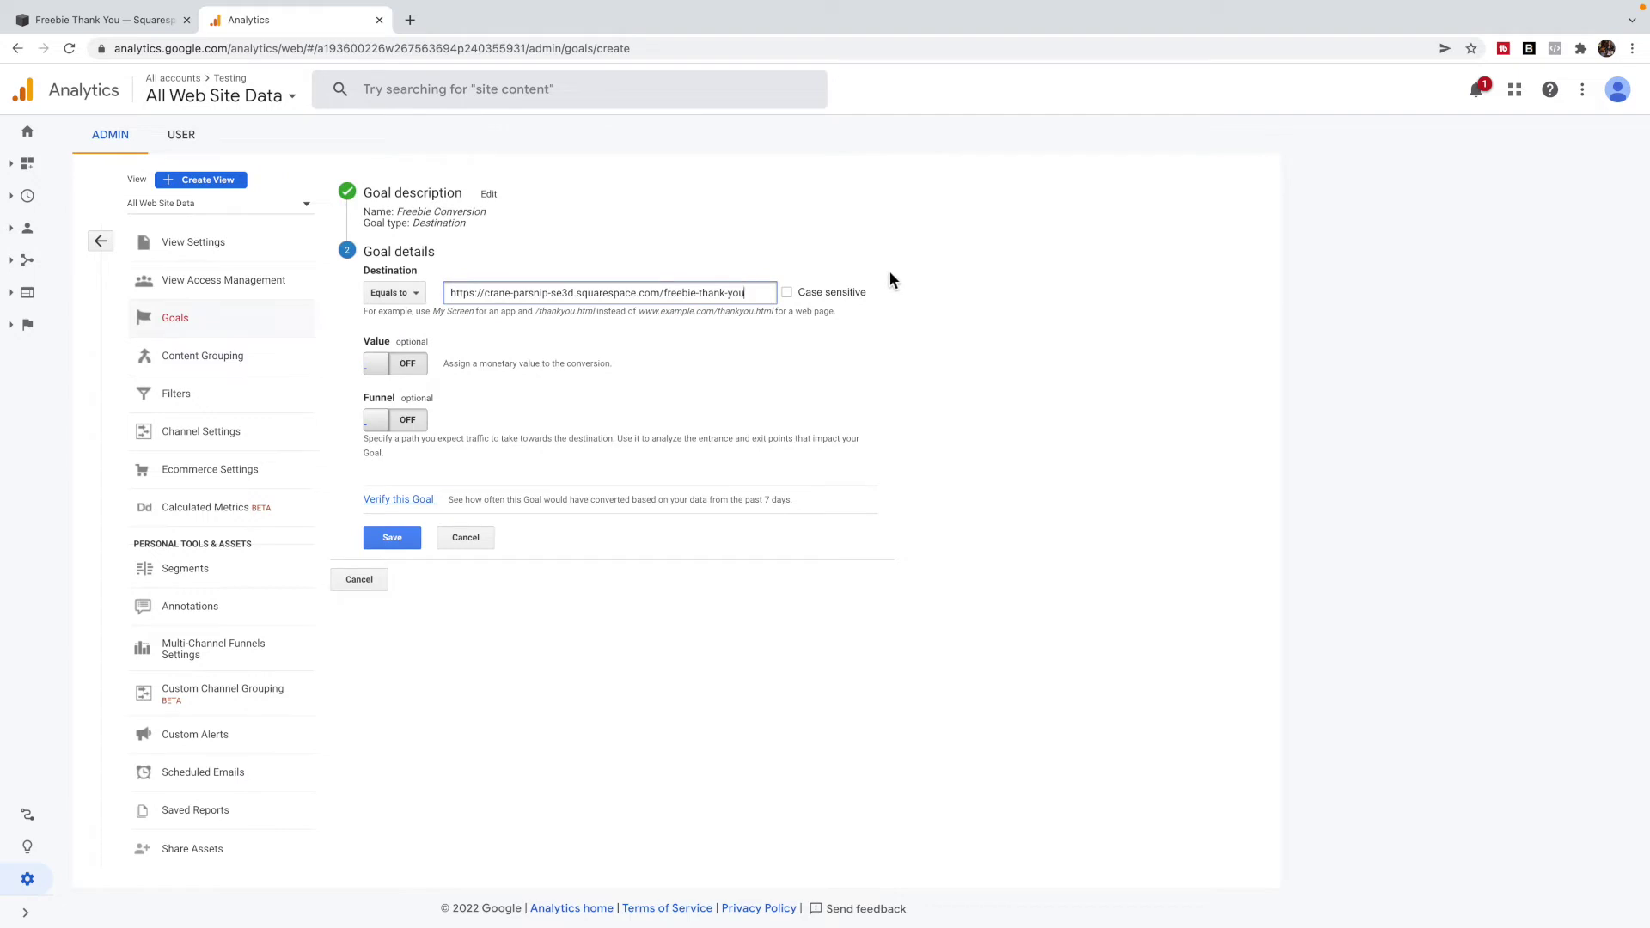
left_click(410, 424)
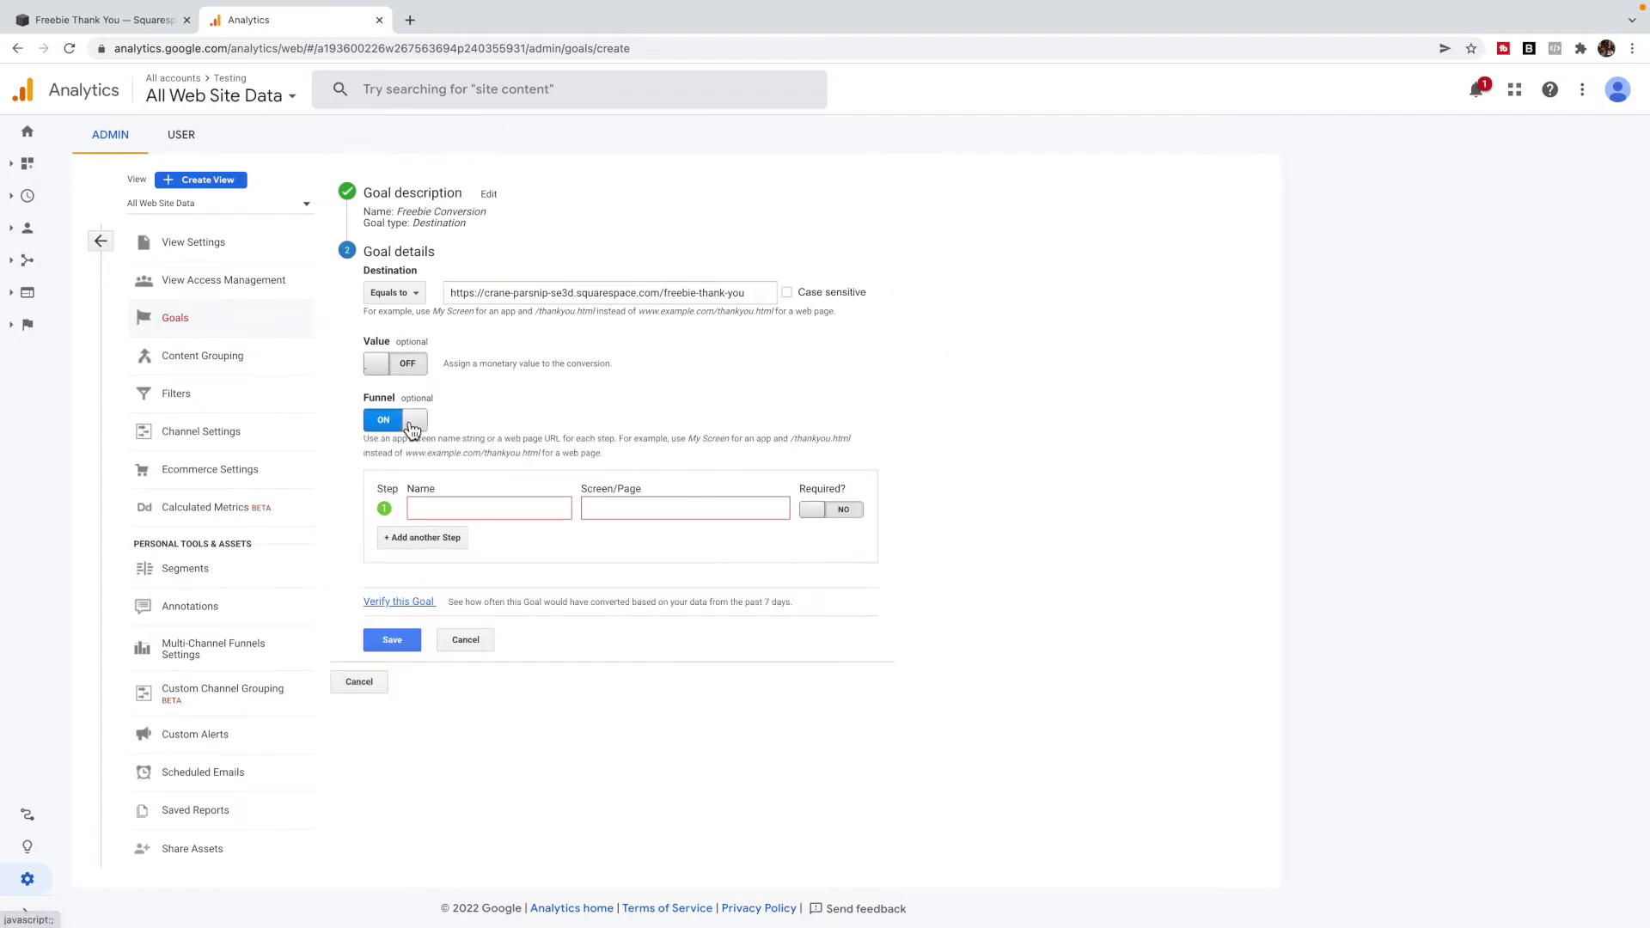
left_click(424, 509)
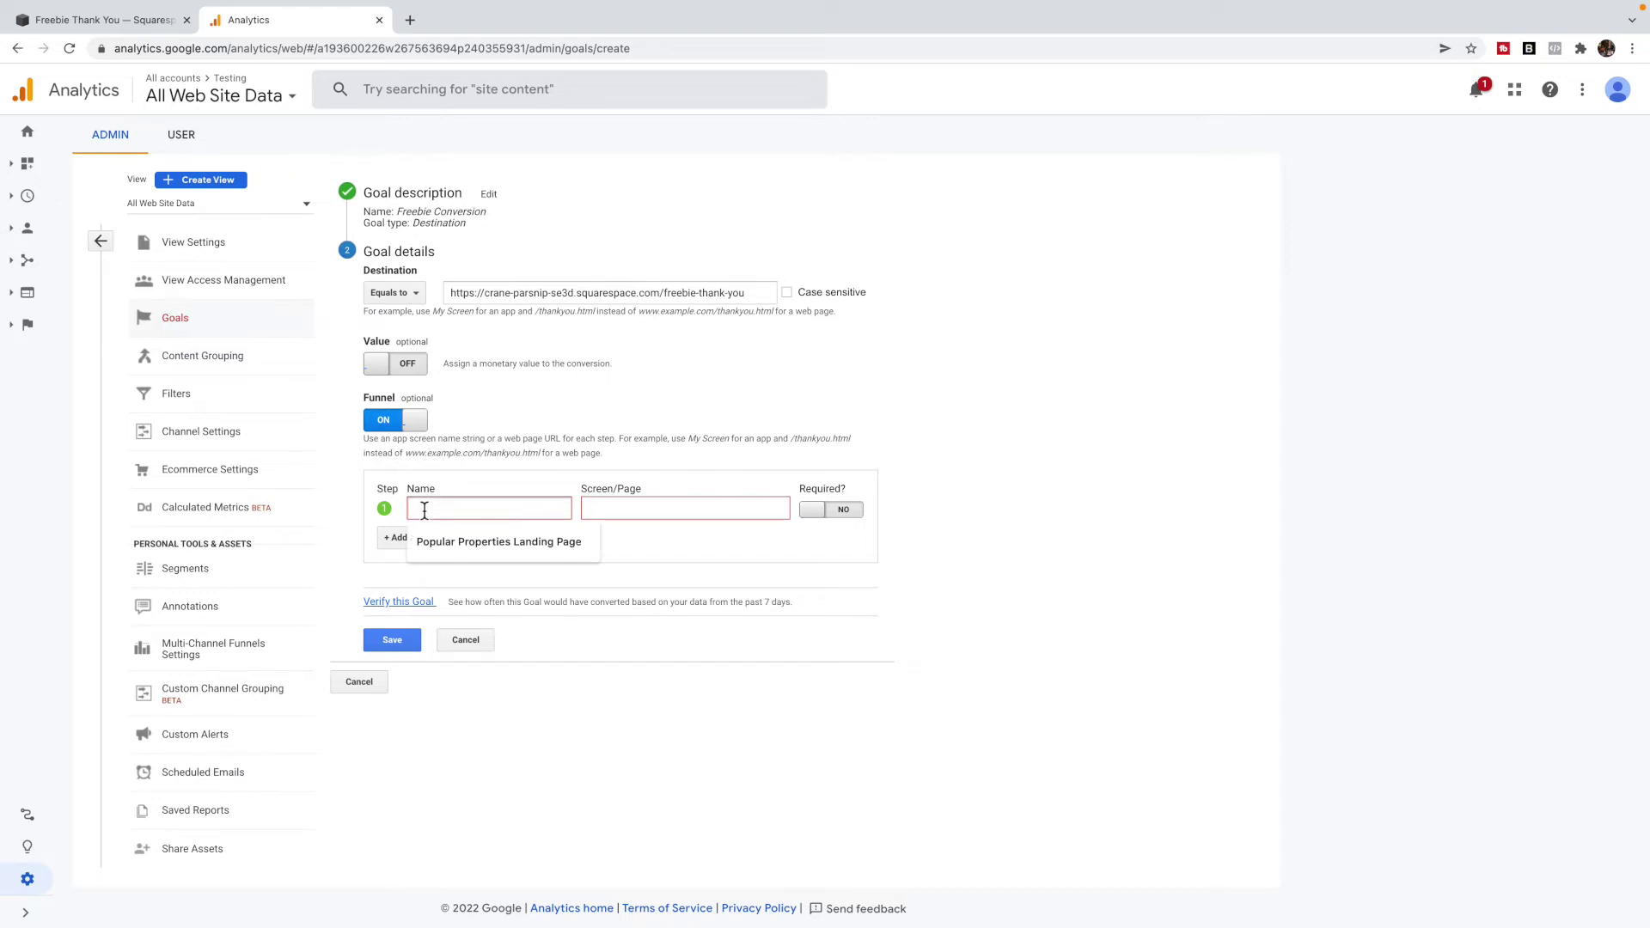
type("Freebie Opt ")
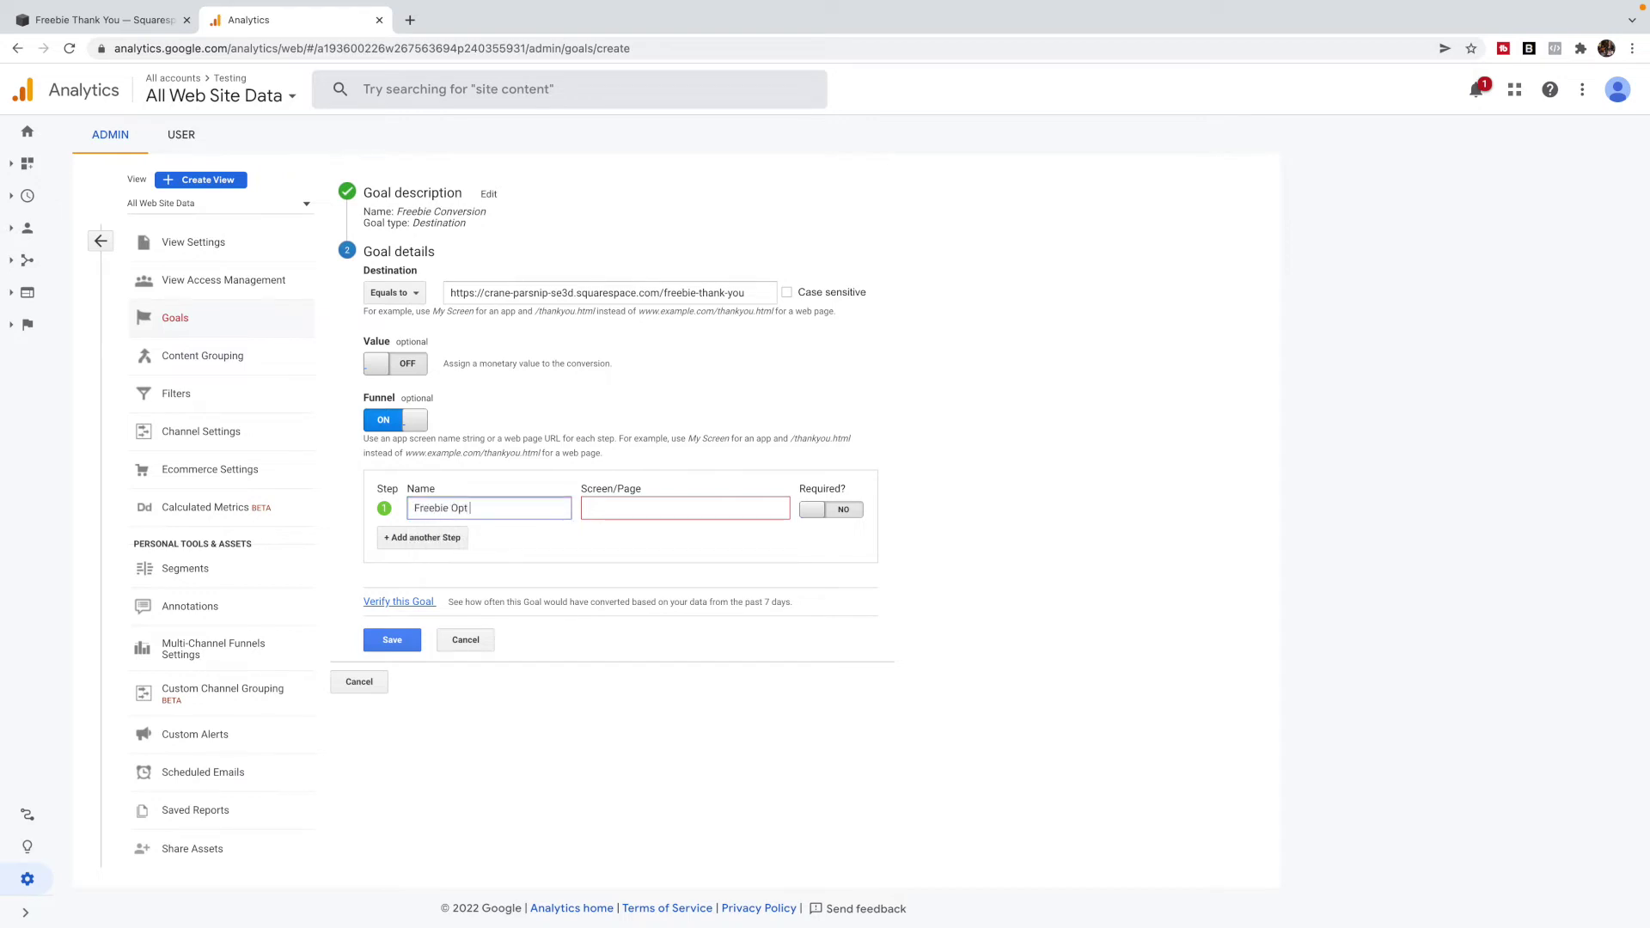
type("In Page")
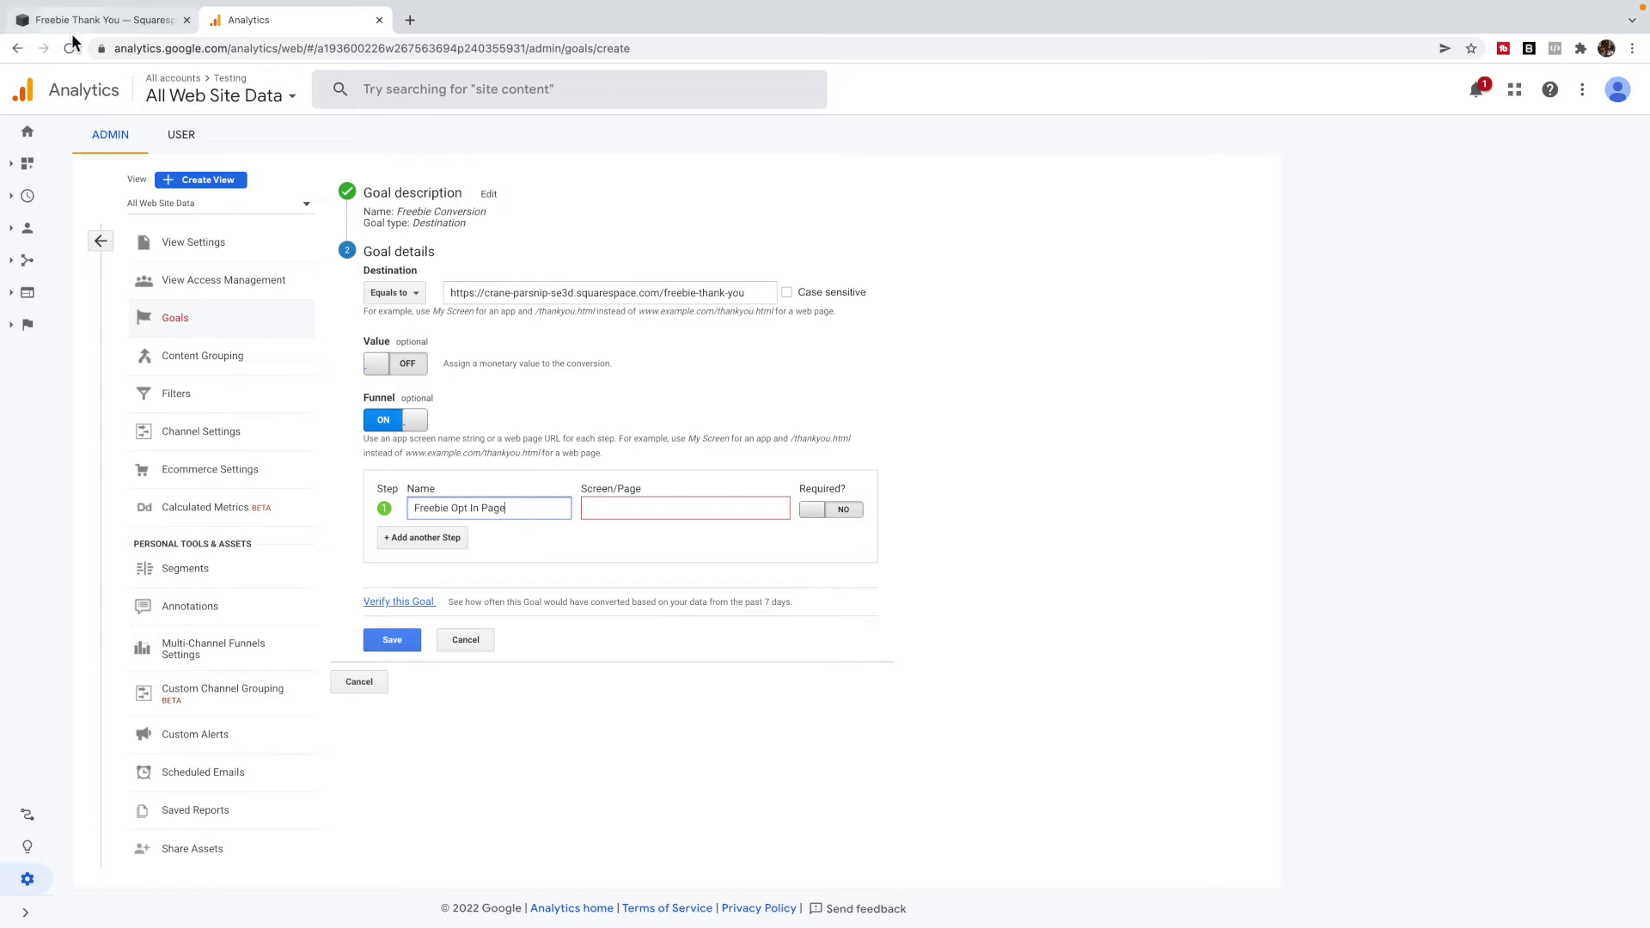
left_click(76, 26)
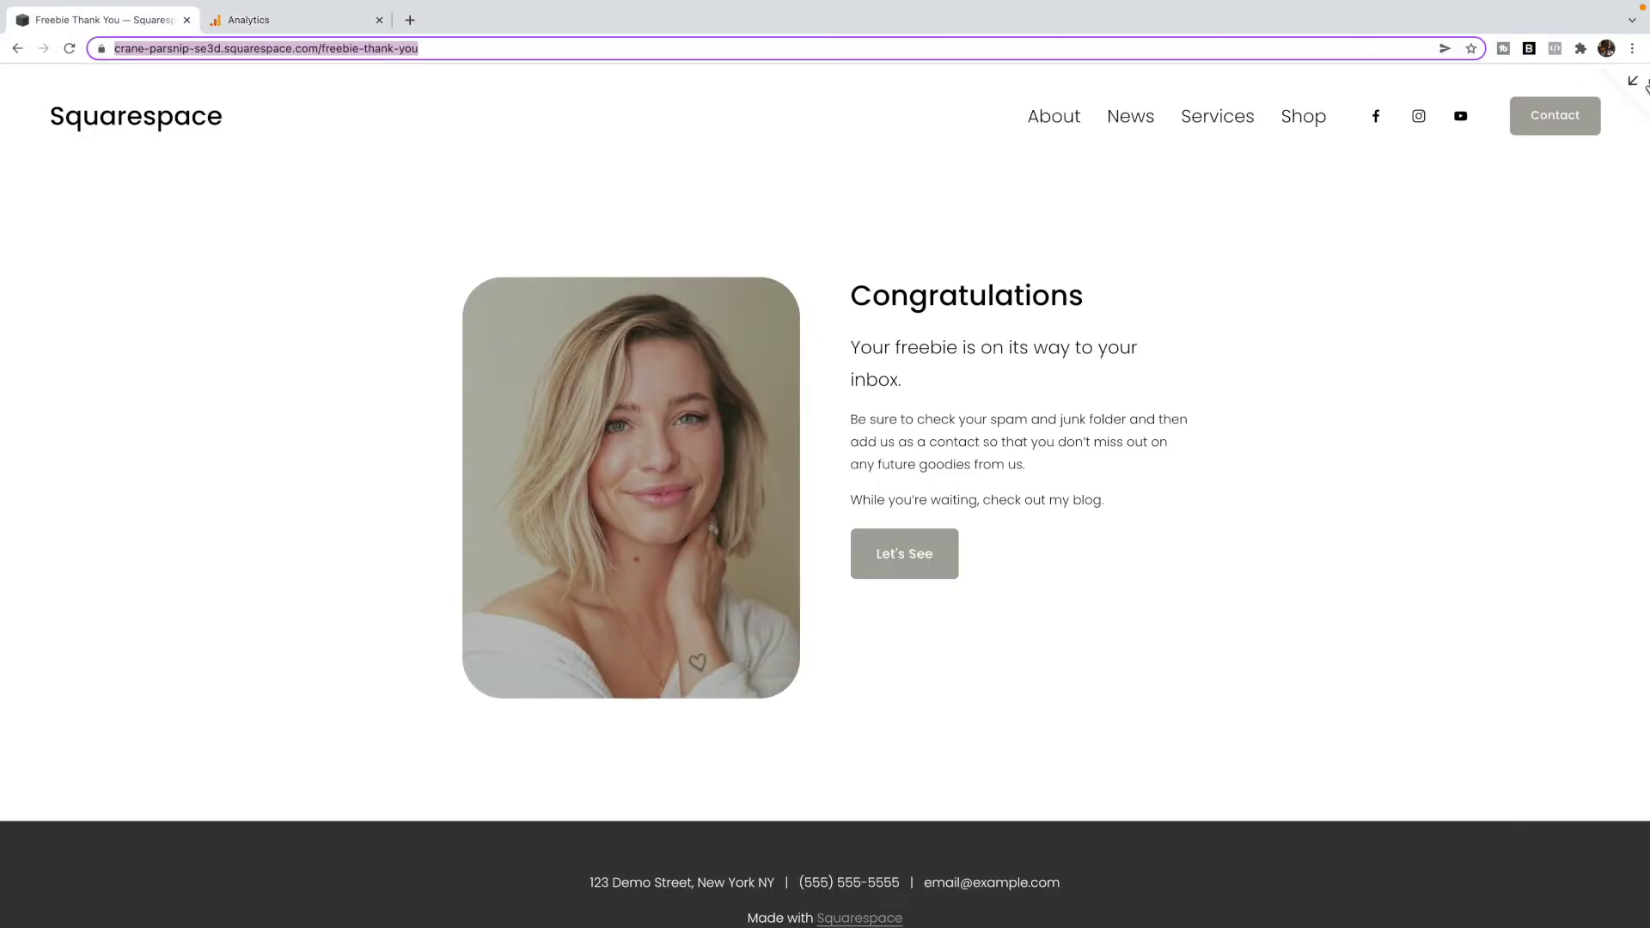
Step: Copy the live Freebie page's URL and paste it into funnel Step 1's Screen/Page field
key("Escape")
left_click(116, 655)
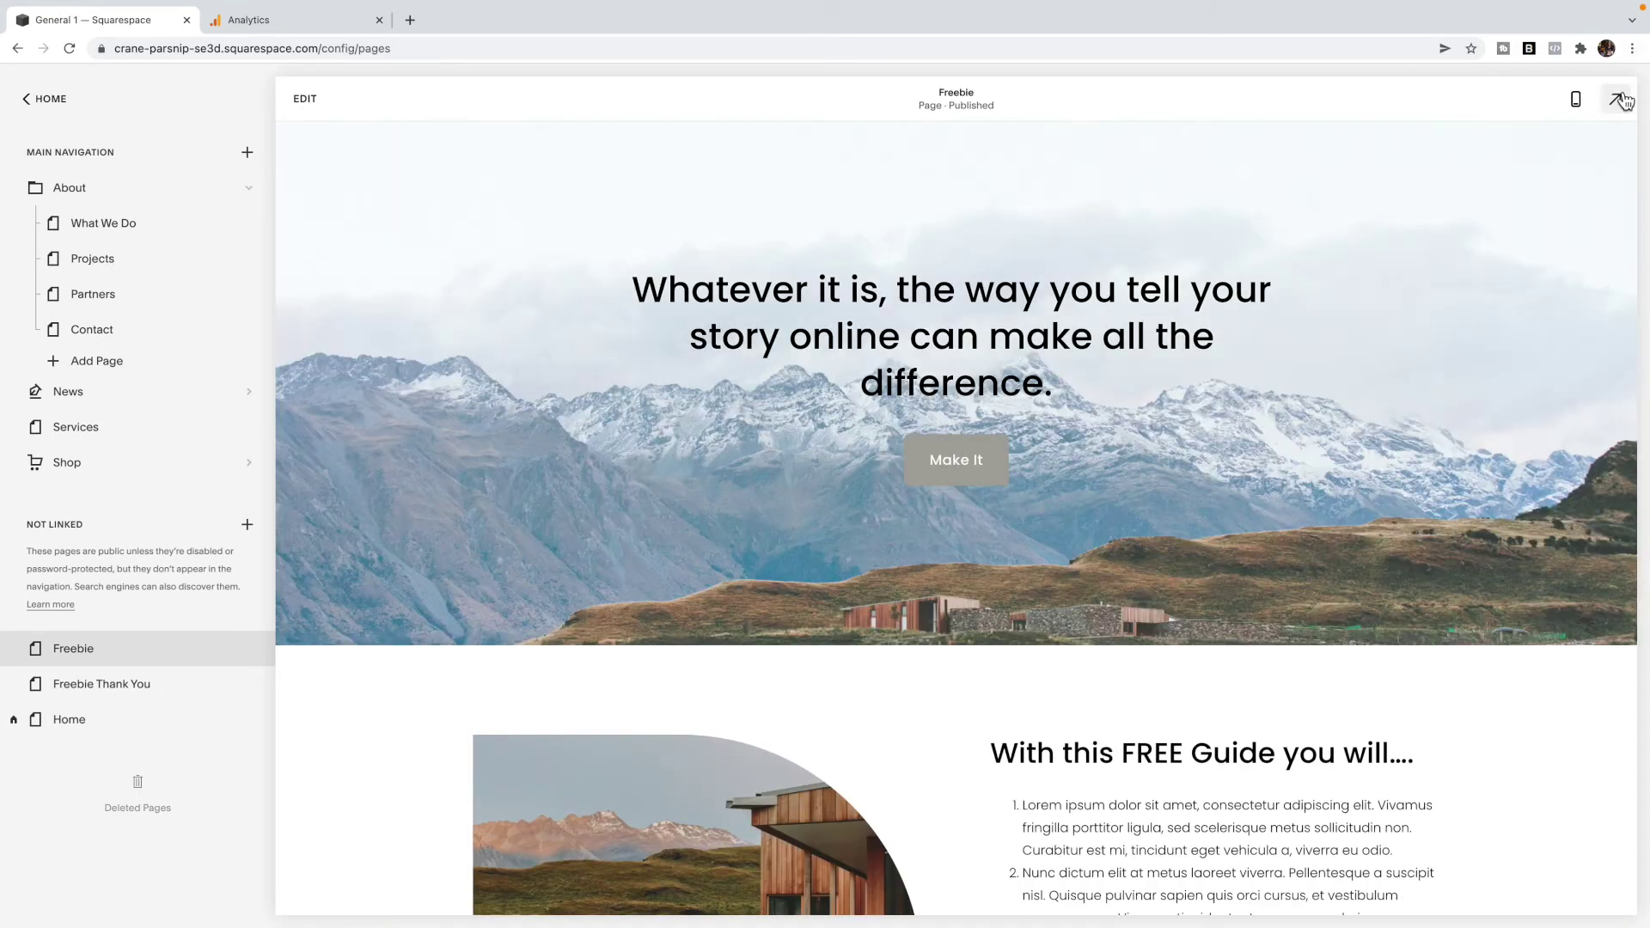
left_click(1620, 99)
left_click(375, 48)
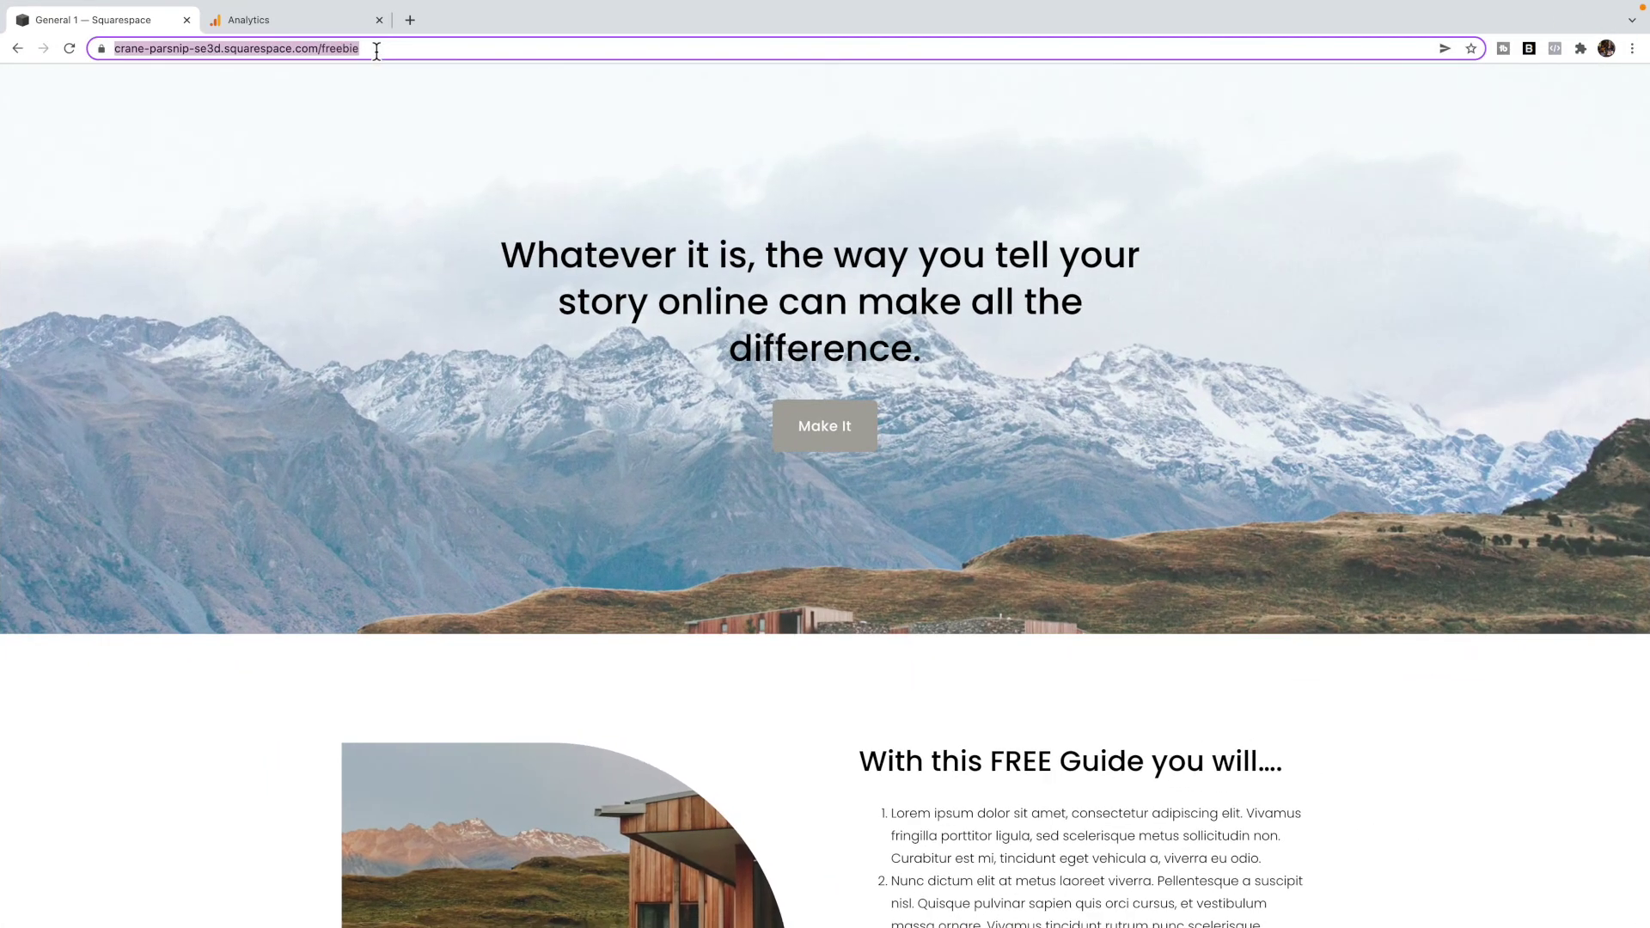
left_click(335, 24)
left_click(646, 509)
key("ctrl+v")
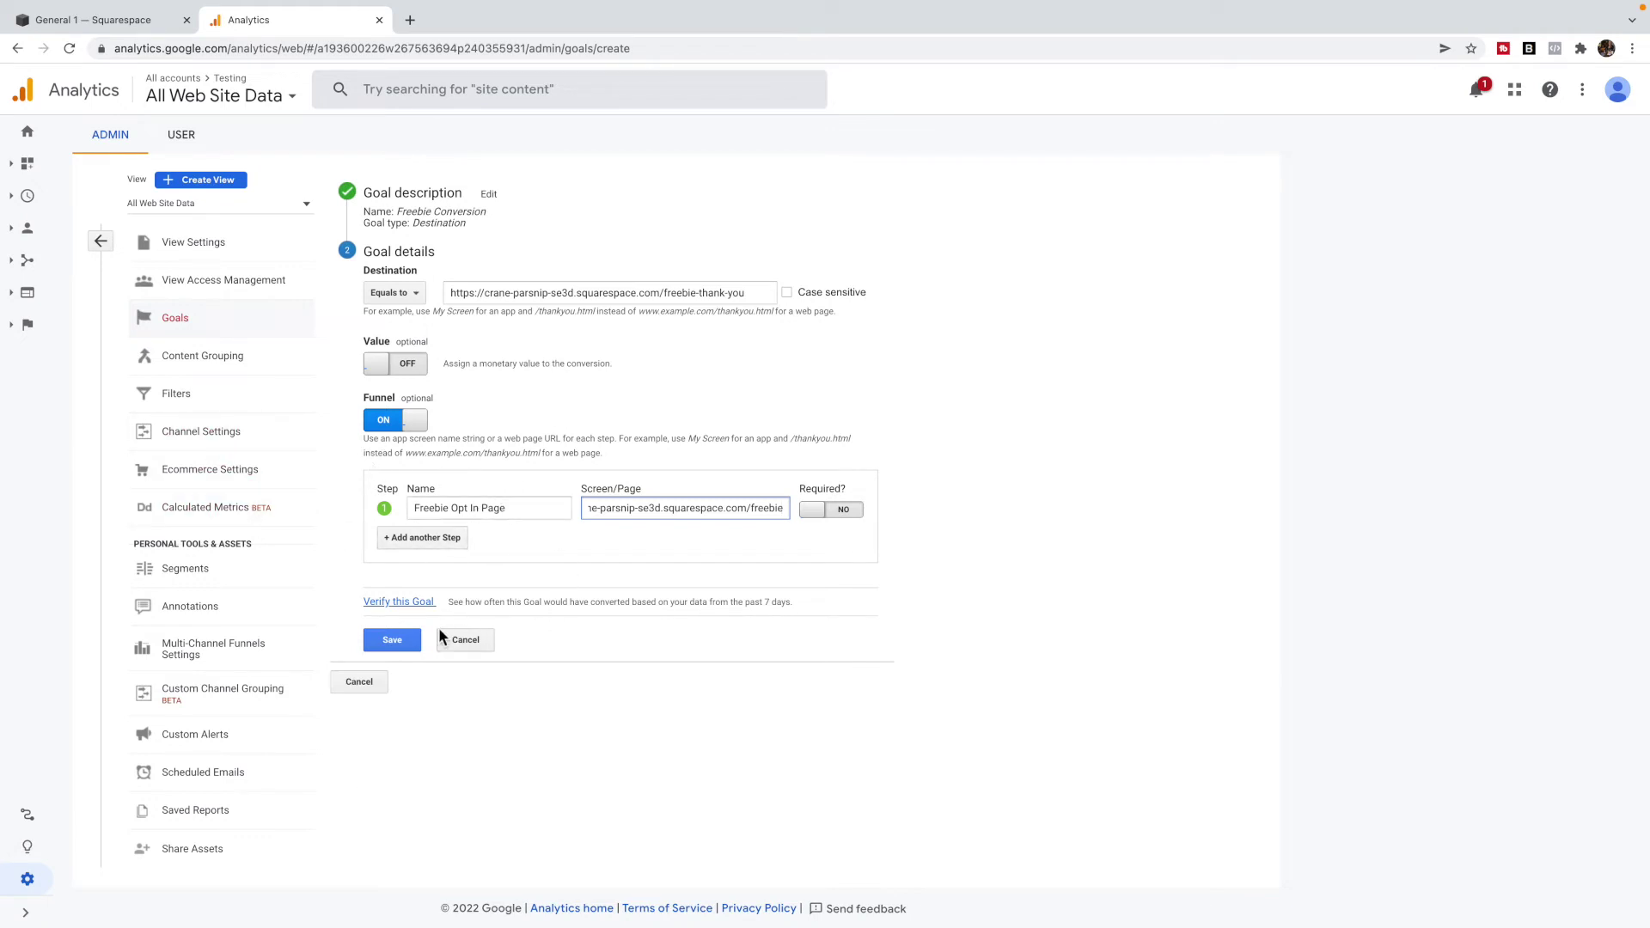
Step: Verify the Freebie Conversion goal and save it so it records as Goal ID 1
left_click(412, 604)
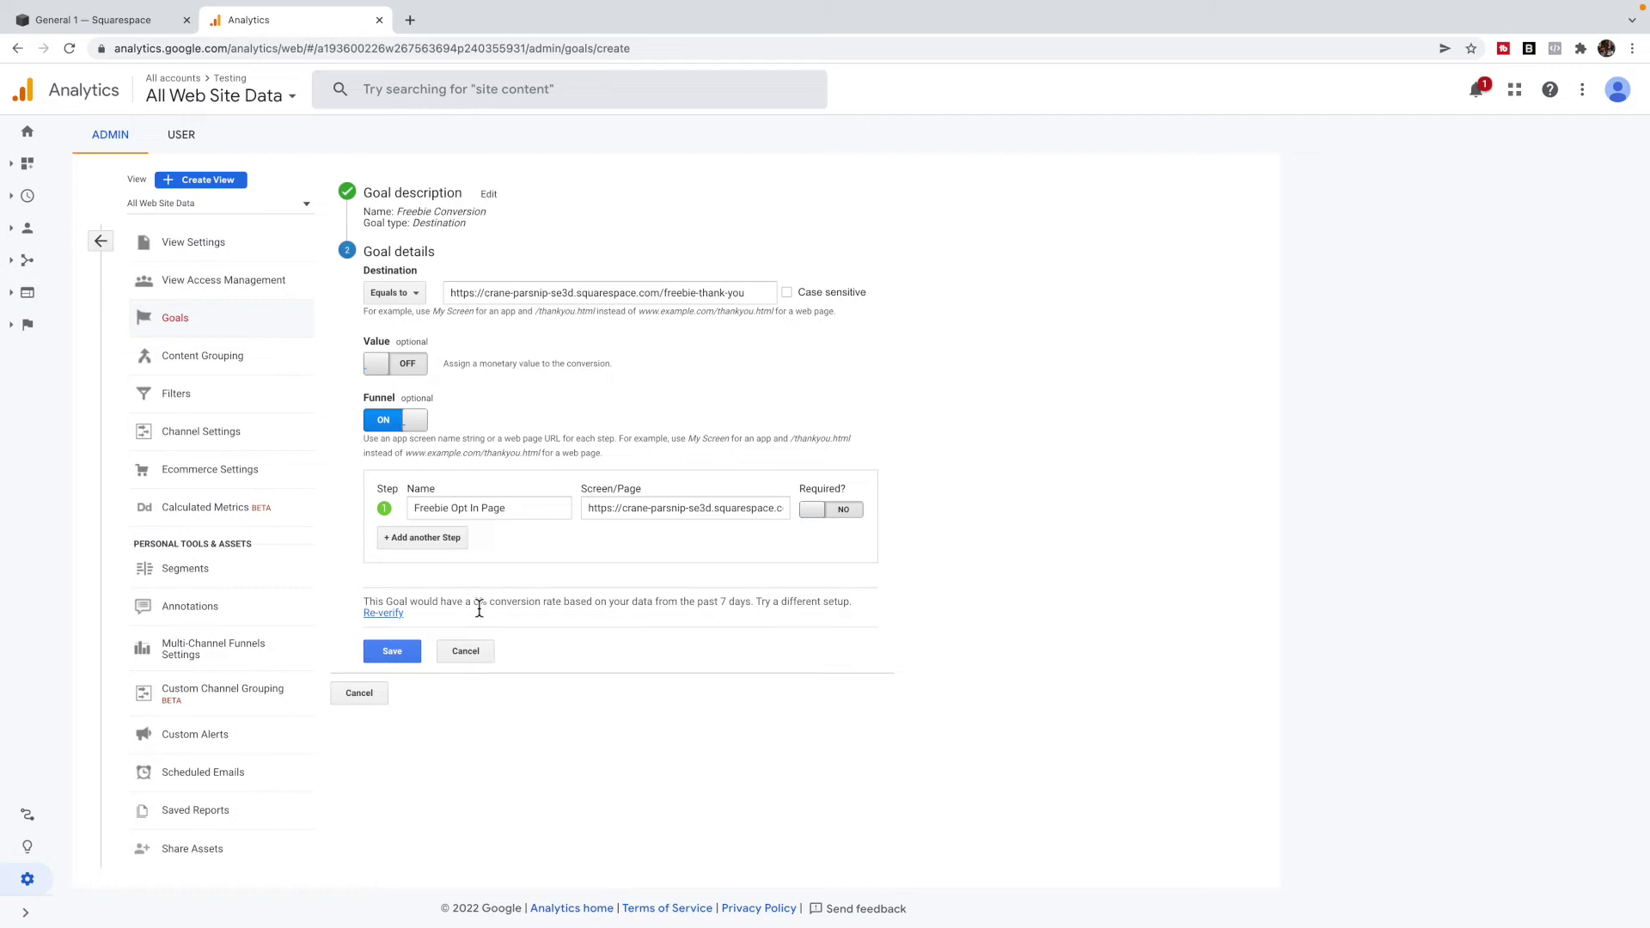
left_click(406, 650)
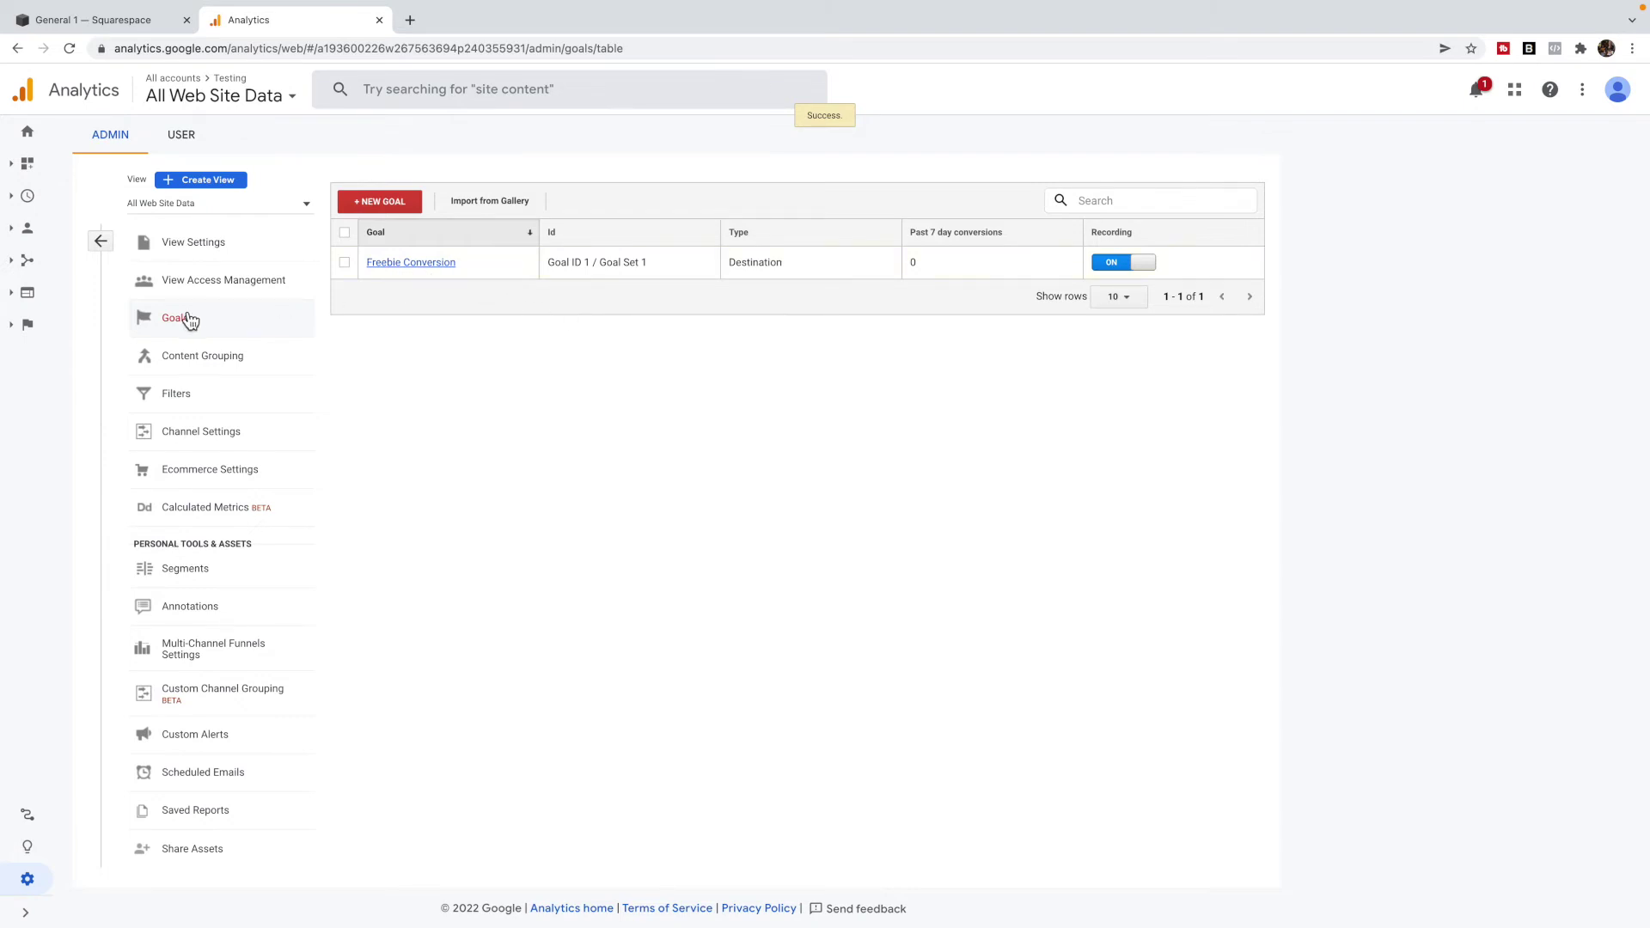
left_click(23, 298)
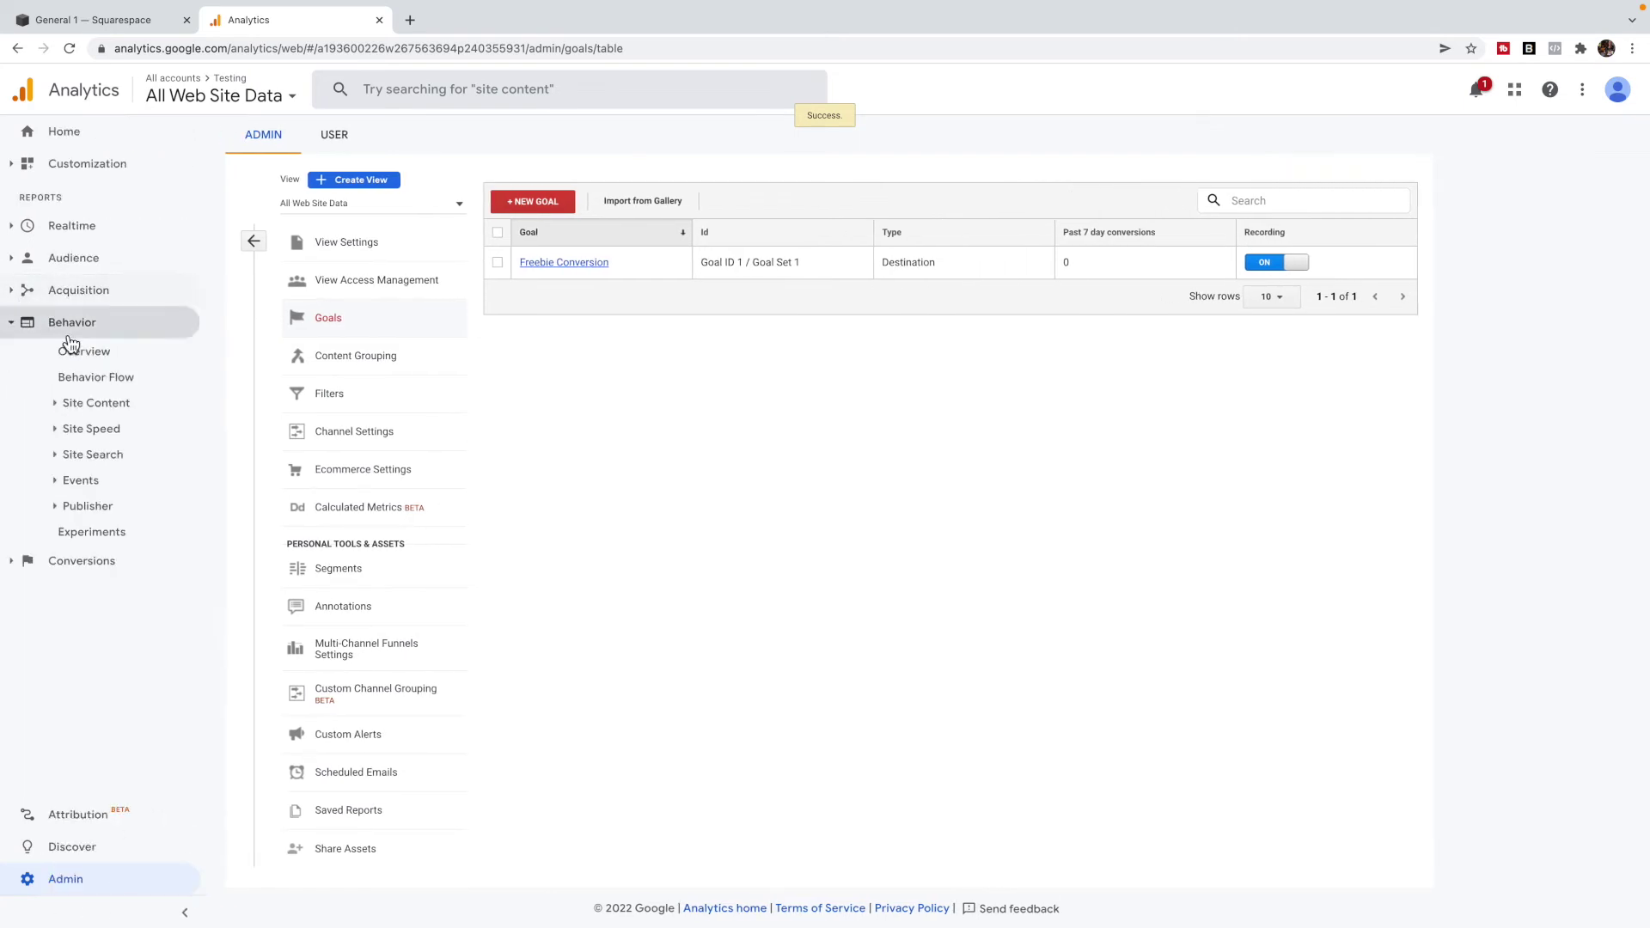
Step: Open Behavior > Site Content > Landing Pages and filter it to landing pages containing '/freebie'
left_click(82, 403)
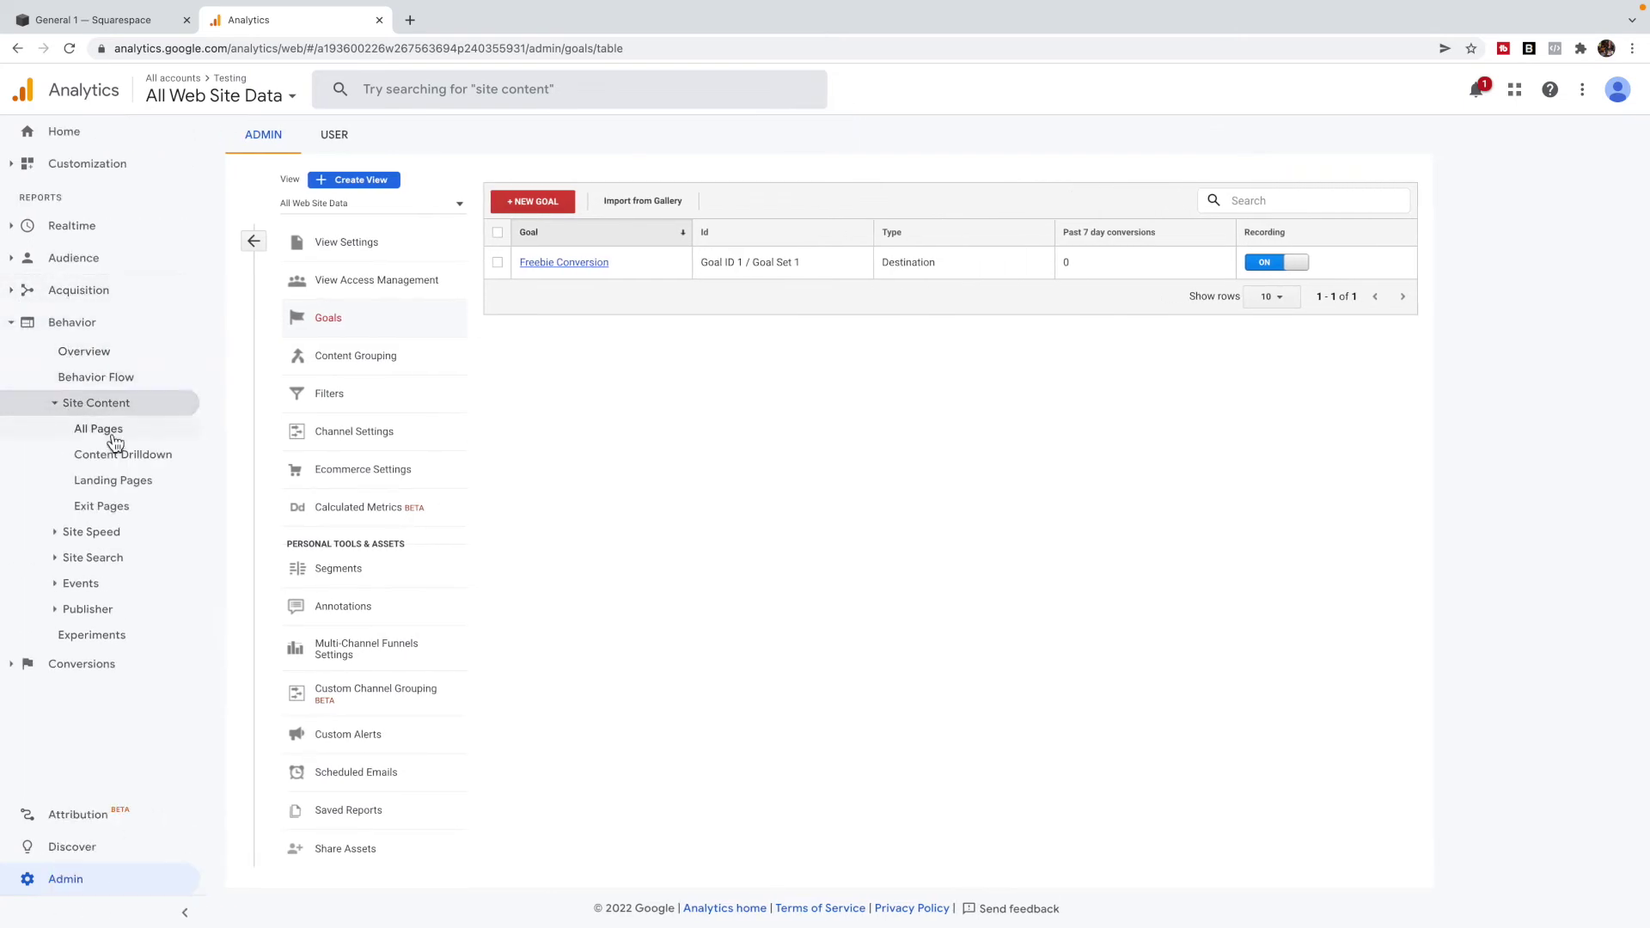
left_click(134, 492)
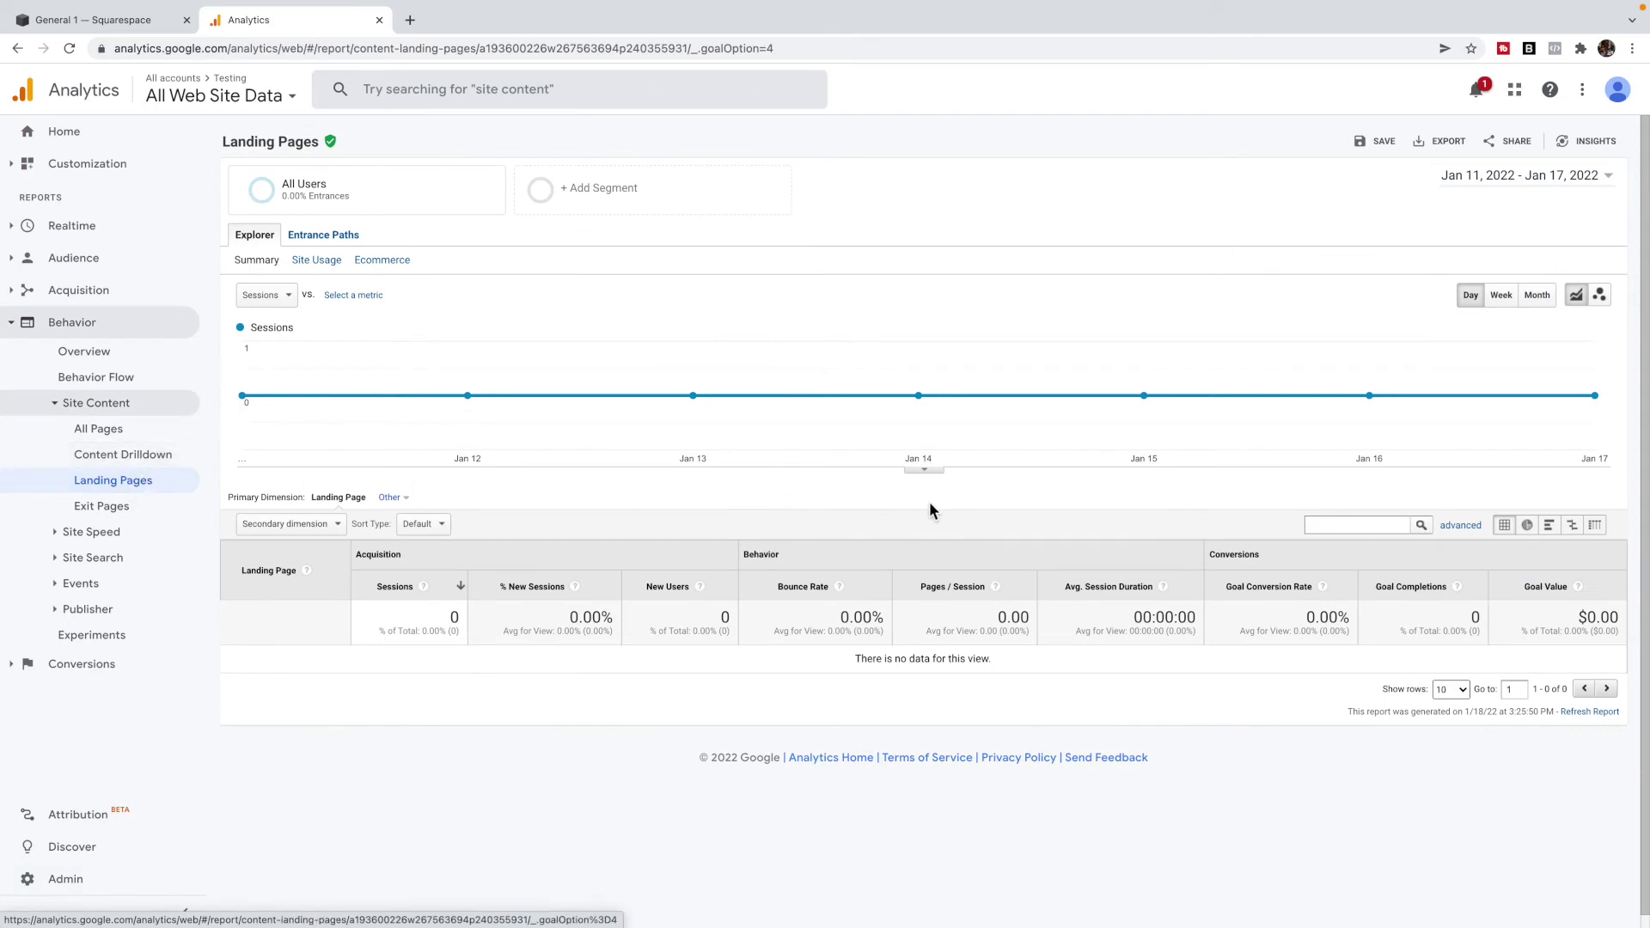
left_click(1461, 526)
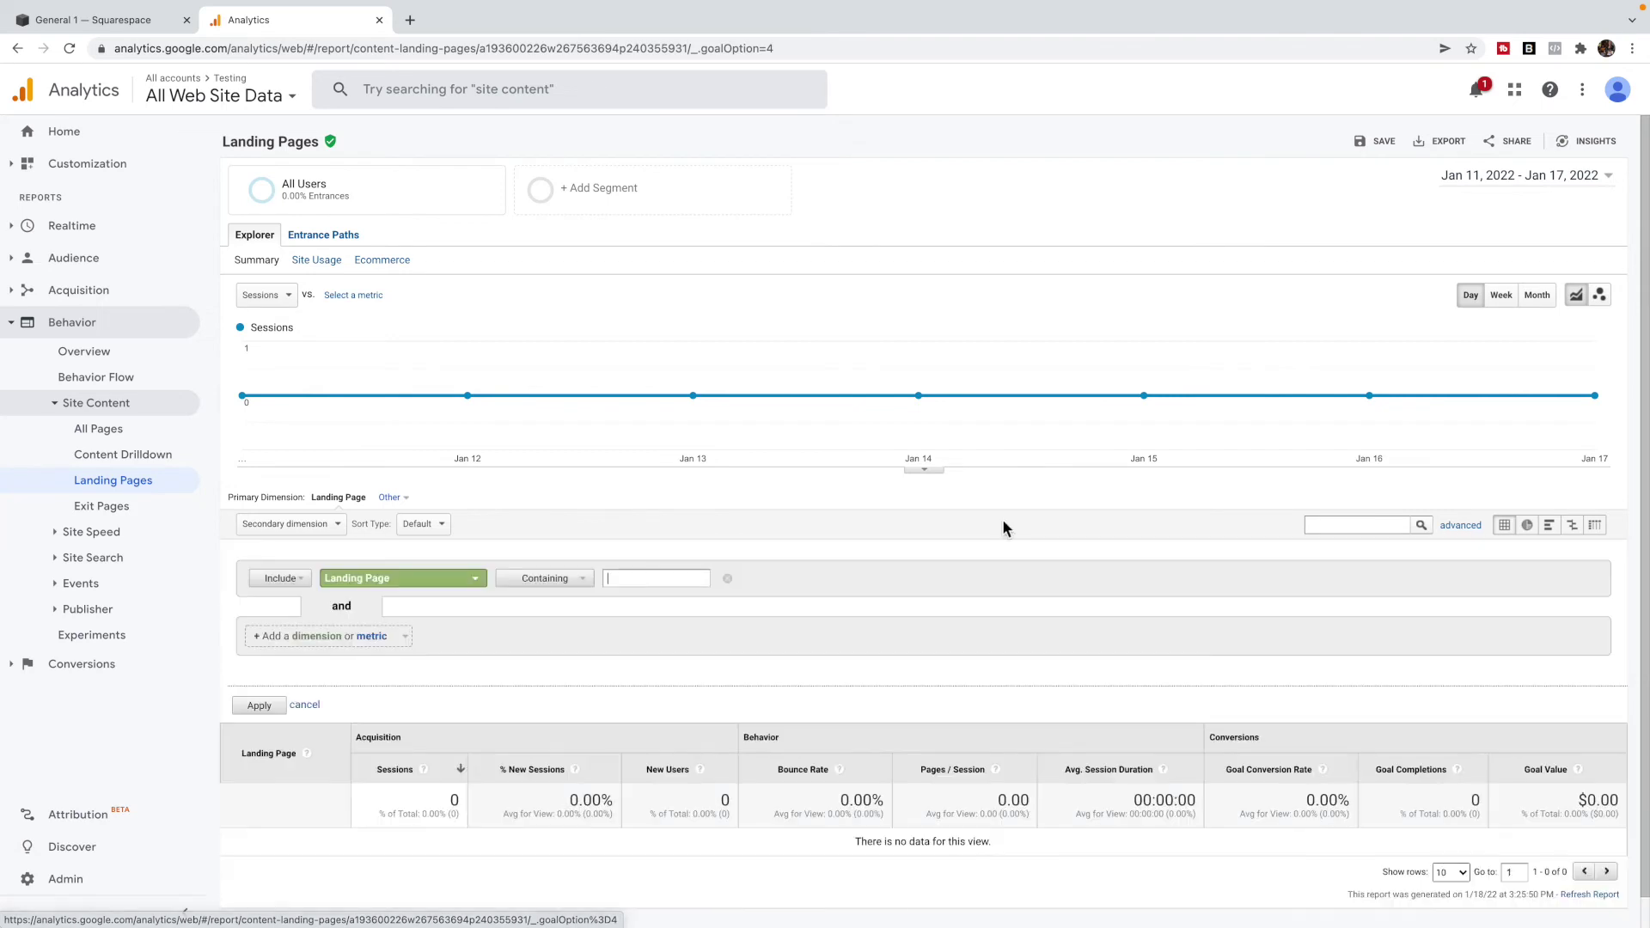
left_click(631, 577)
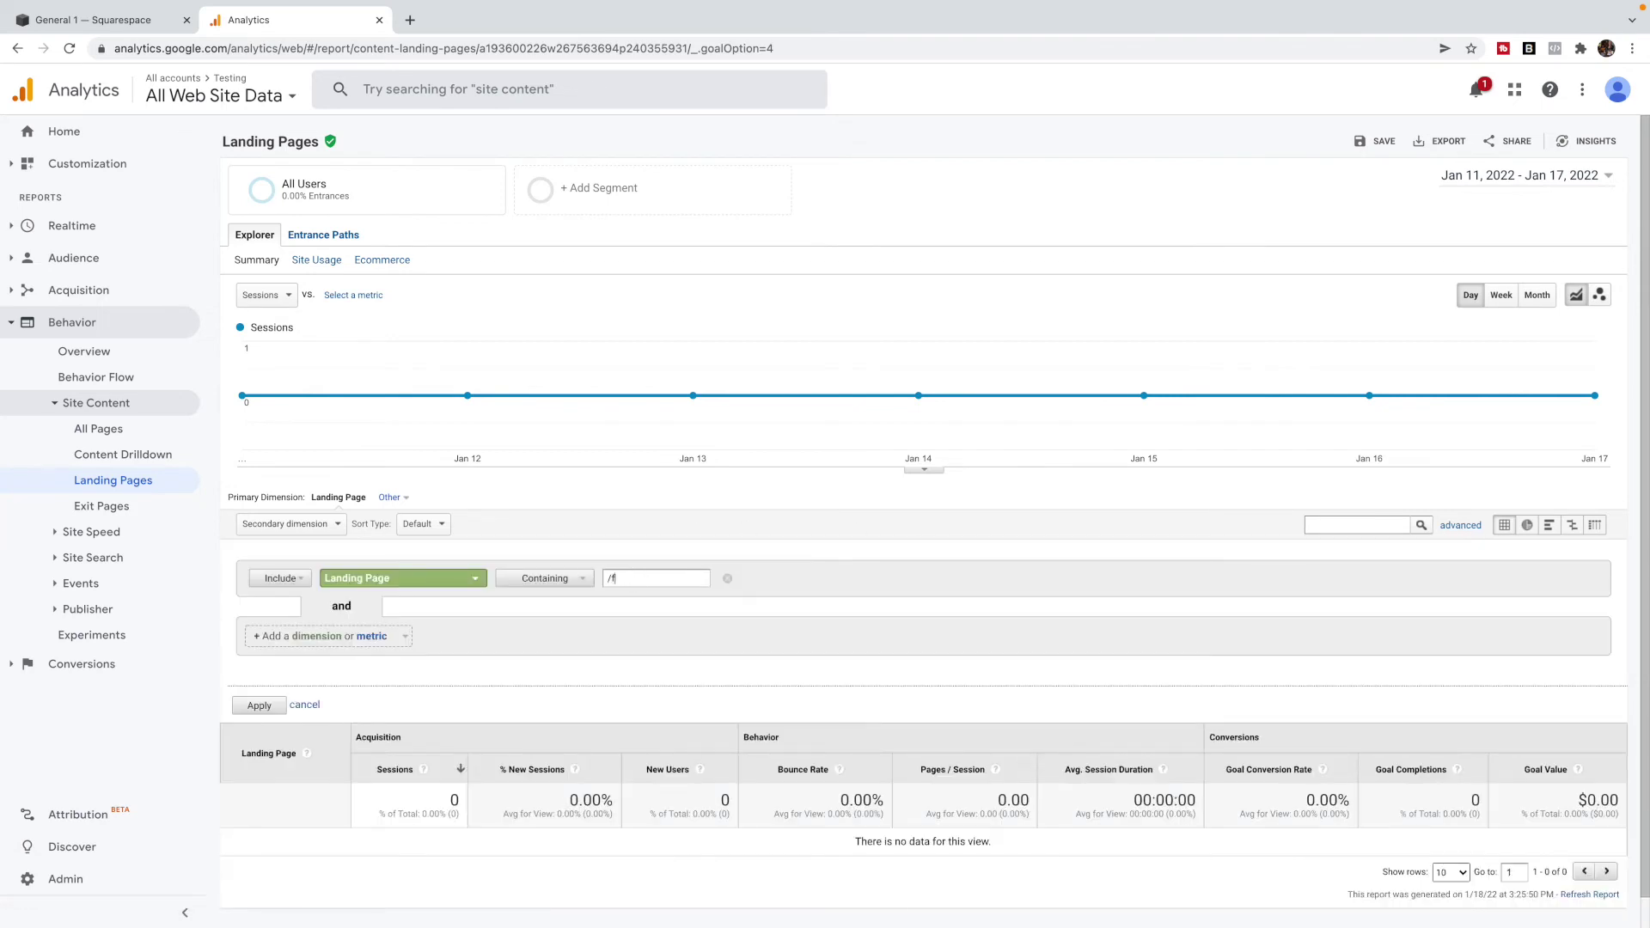
type("/freebie")
left_click(256, 707)
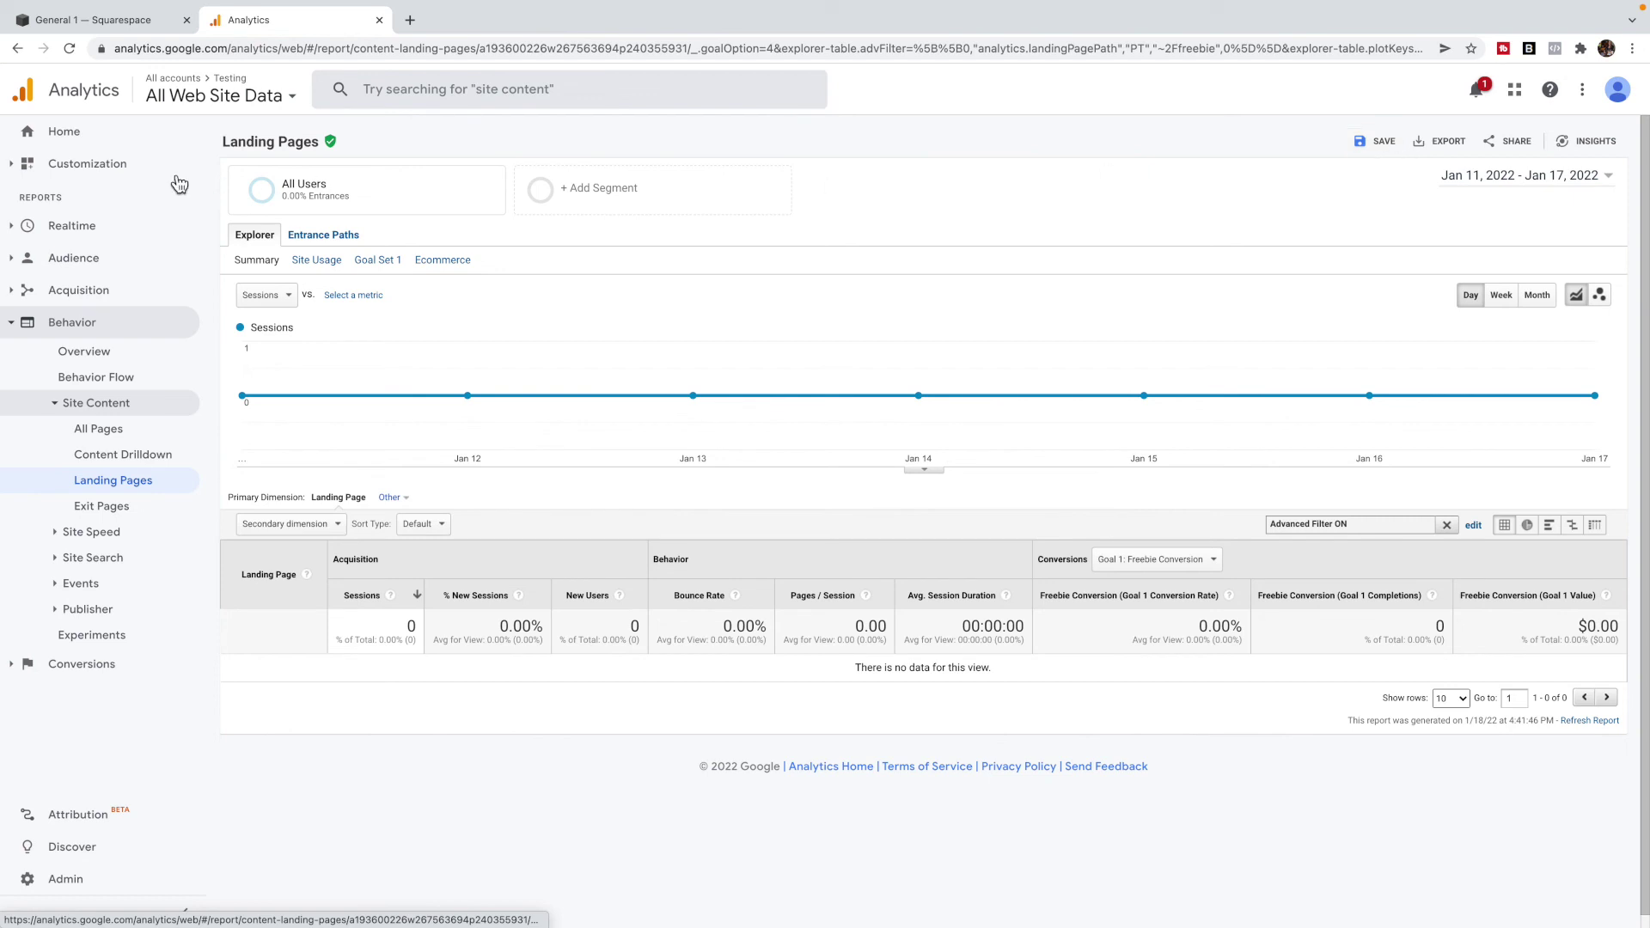
Step: Exit the Squarespace freebie page preview to the editor, then return to the filtered report
left_click(16, 172)
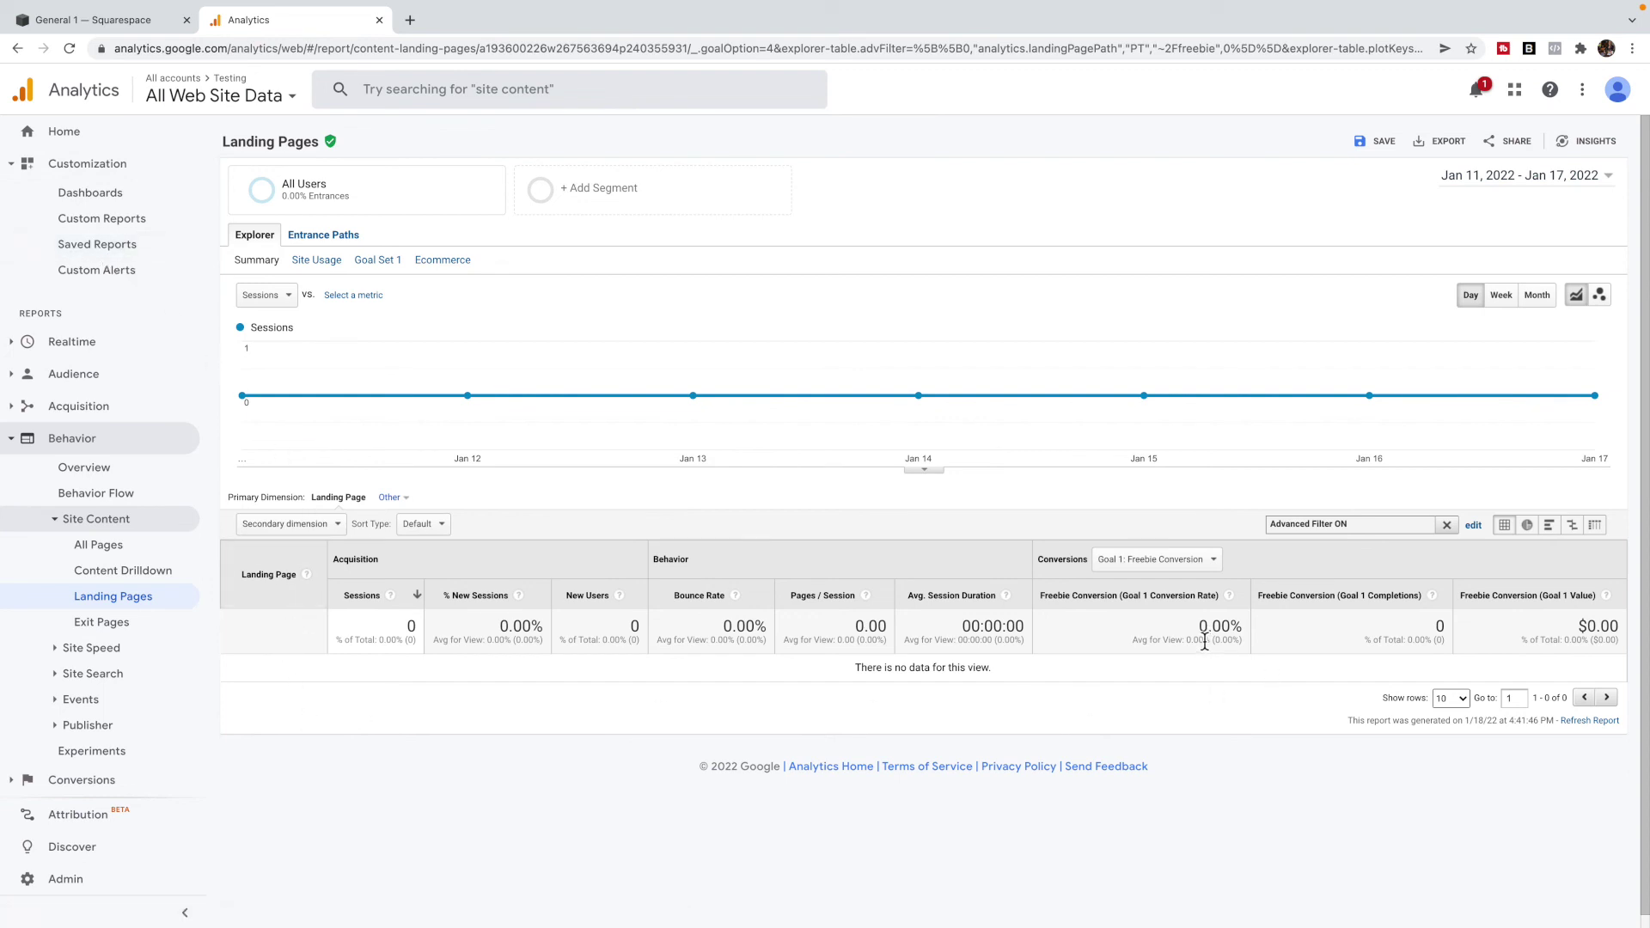
left_click(117, 14)
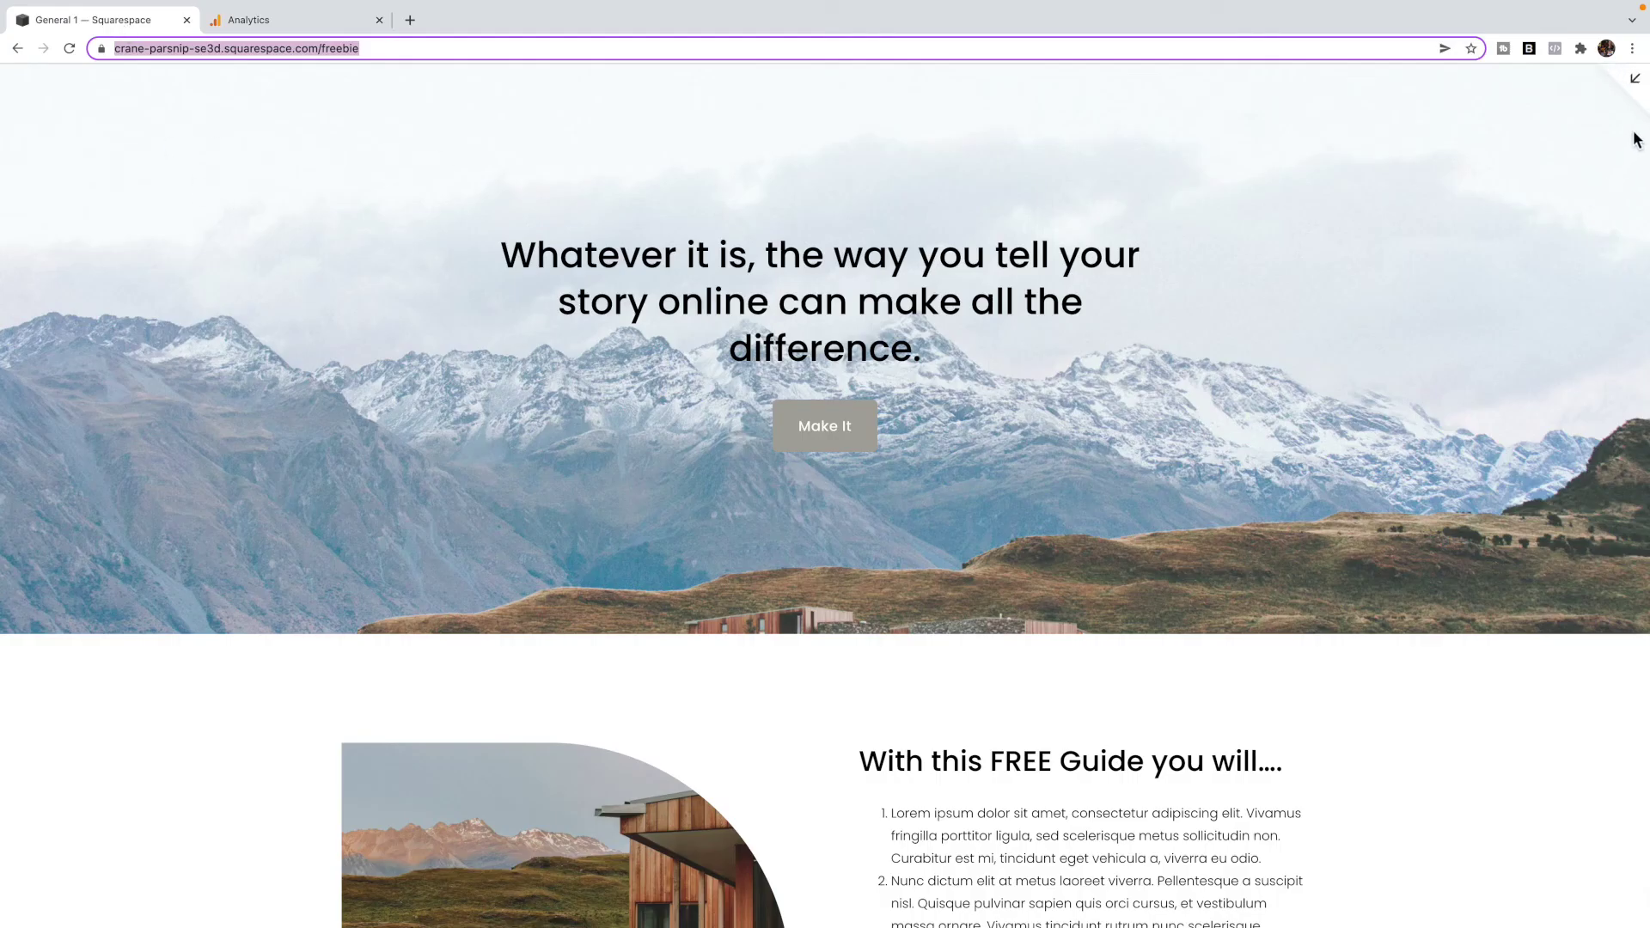
left_click(1635, 78)
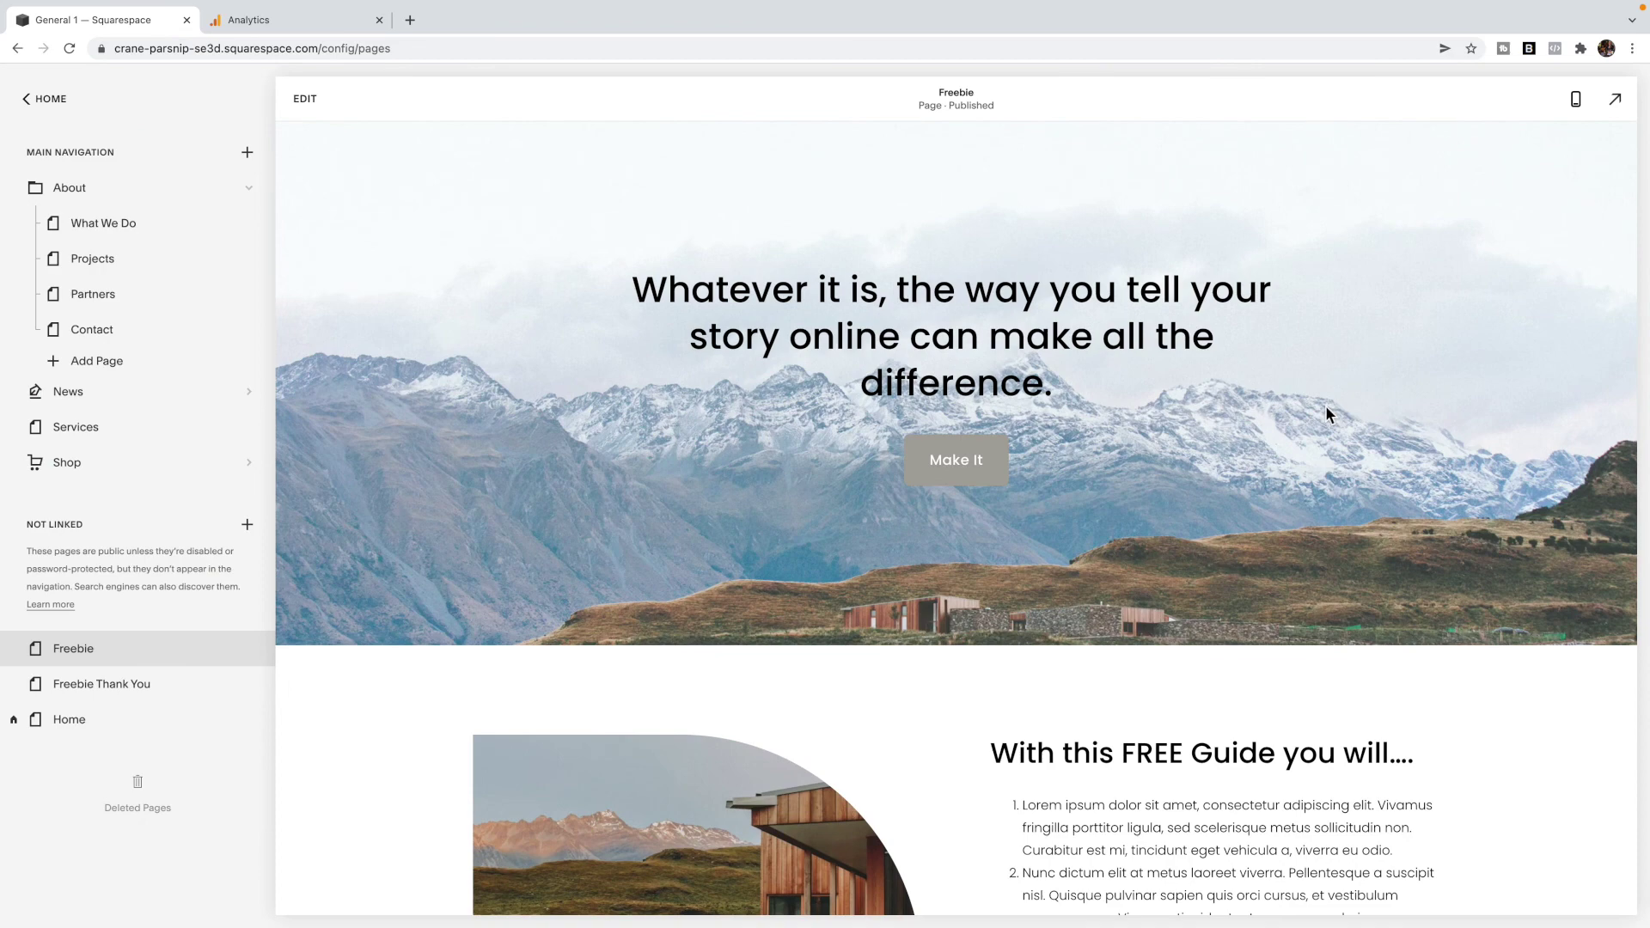
left_click(321, 24)
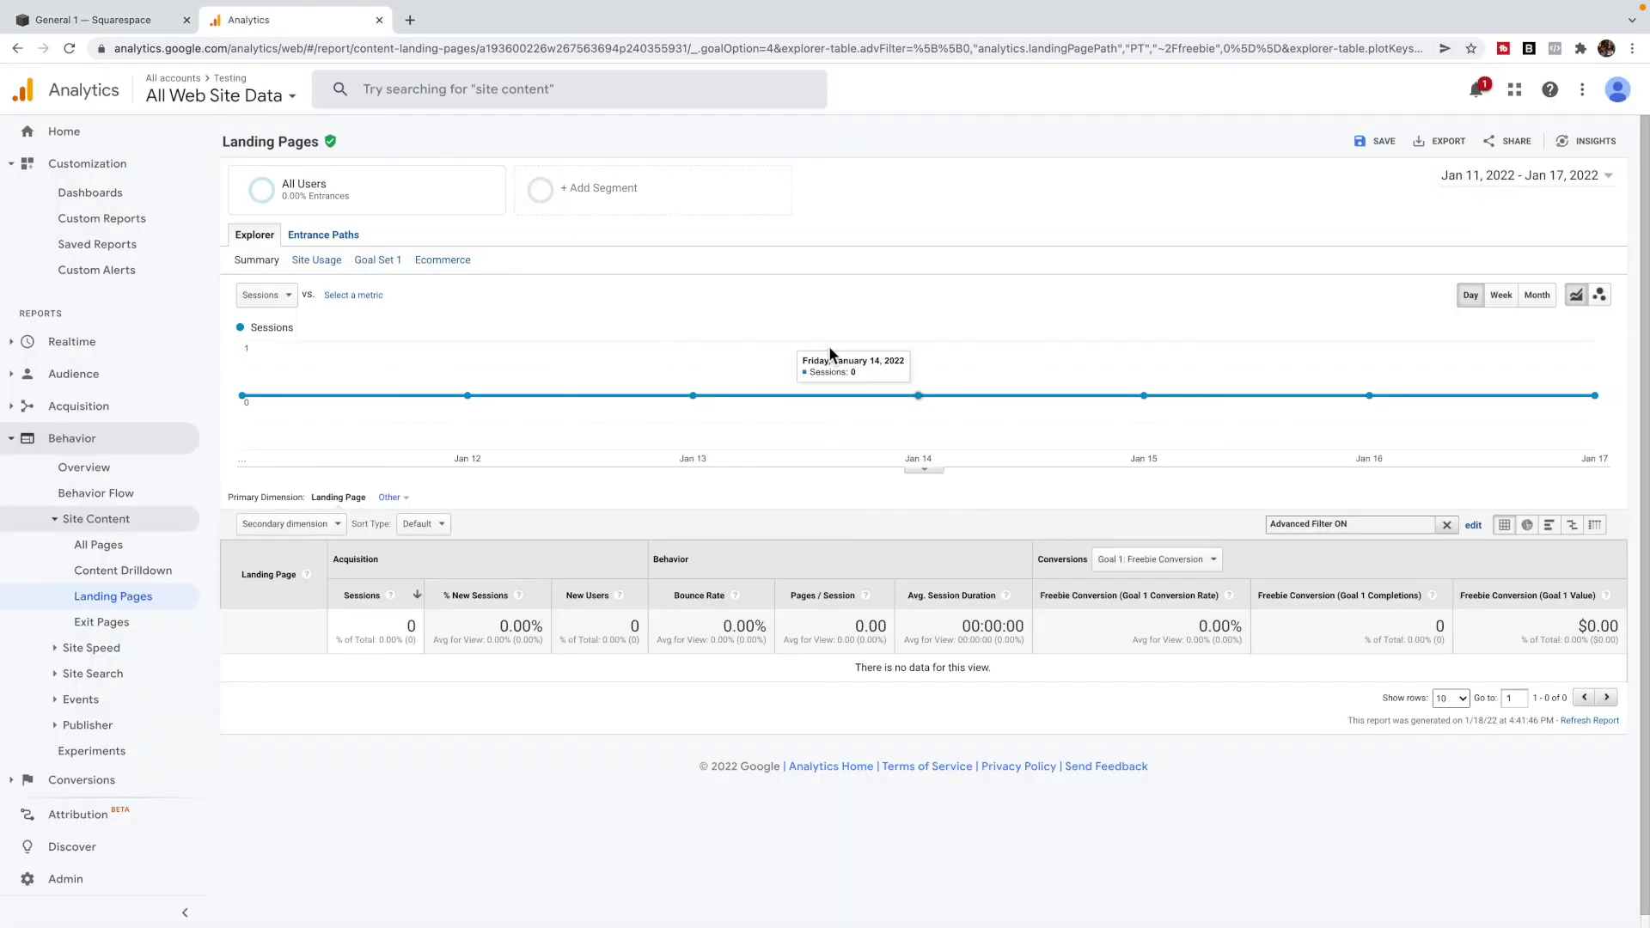